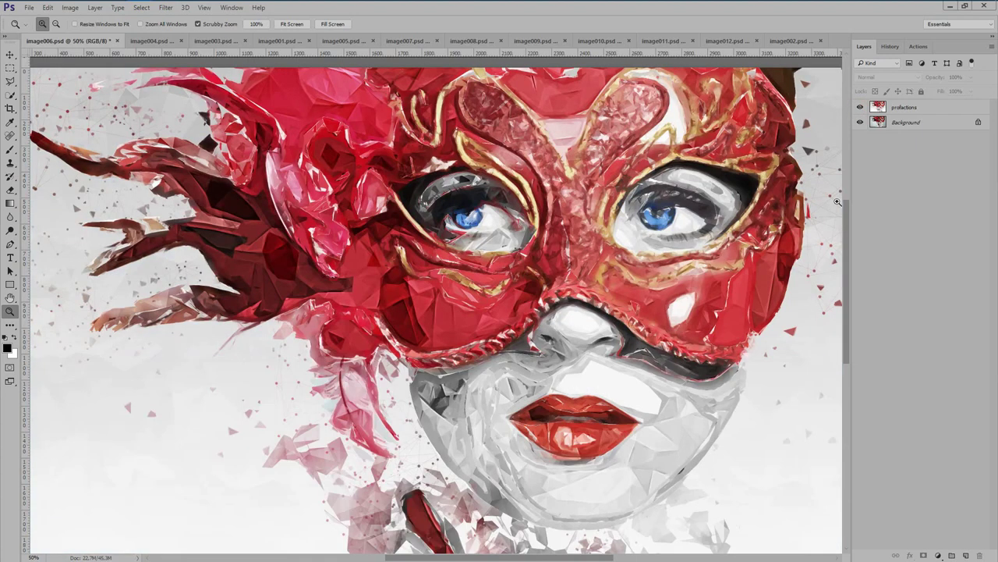
- Show the profactions polygon effect on the woman, man, football player, crocus, steampunk and statue images
left_click(148, 43)
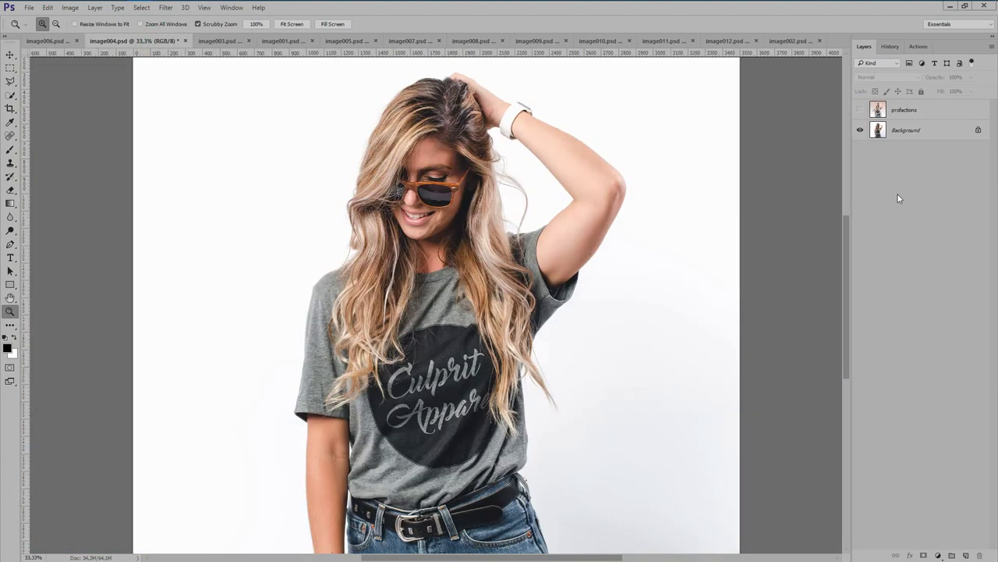
left_click(859, 109)
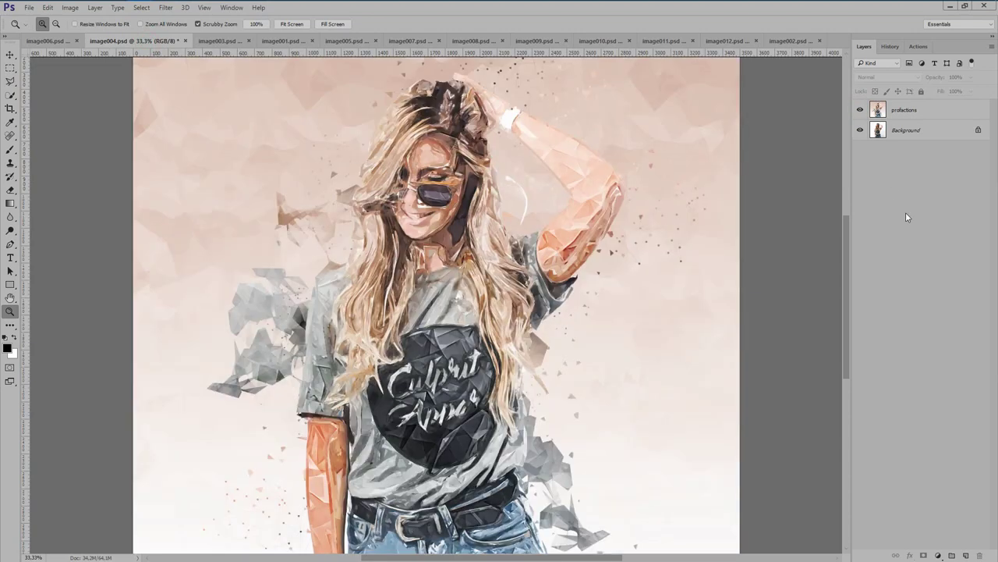
left_click(222, 39)
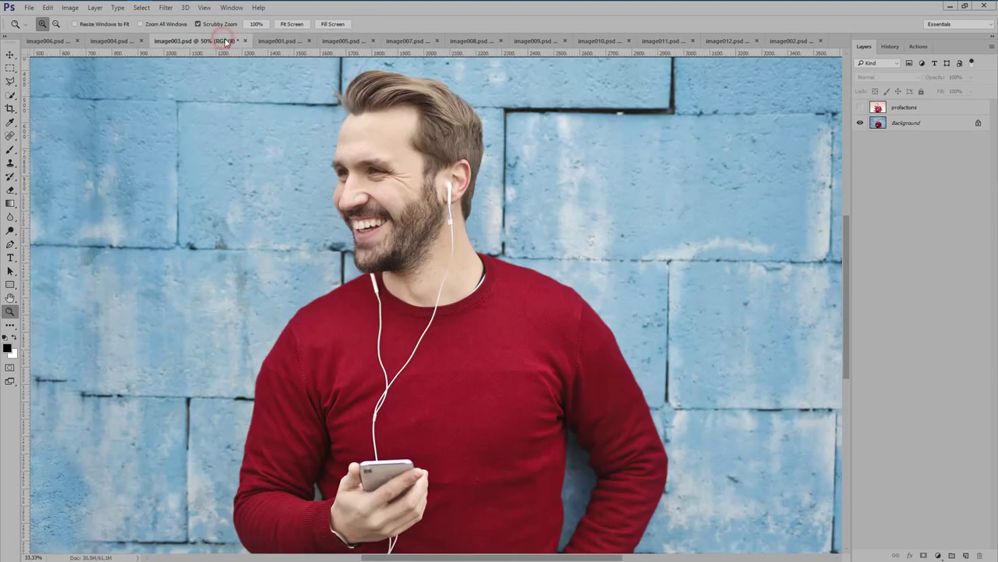
left_click(860, 107)
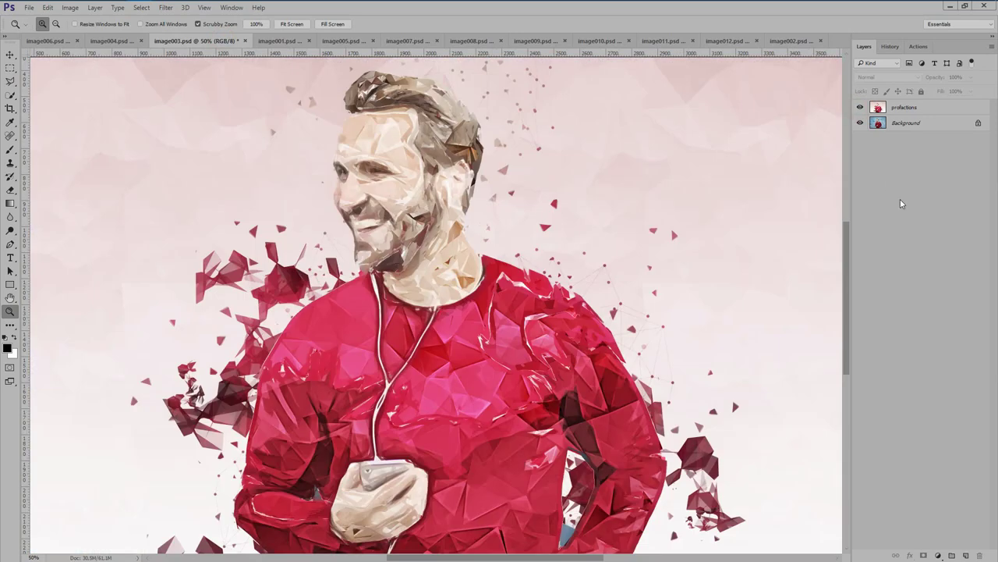
left_click(286, 45)
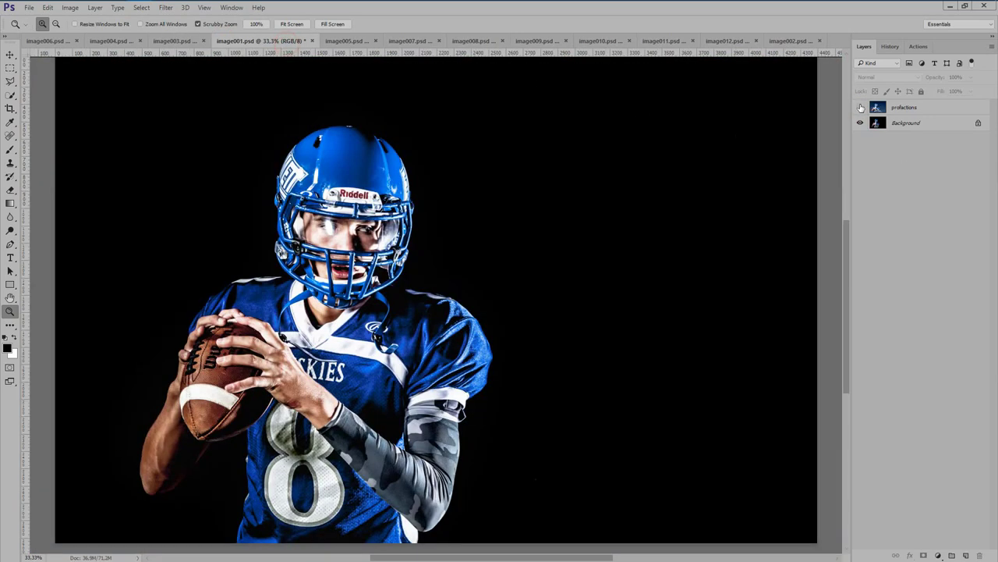
left_click(859, 107)
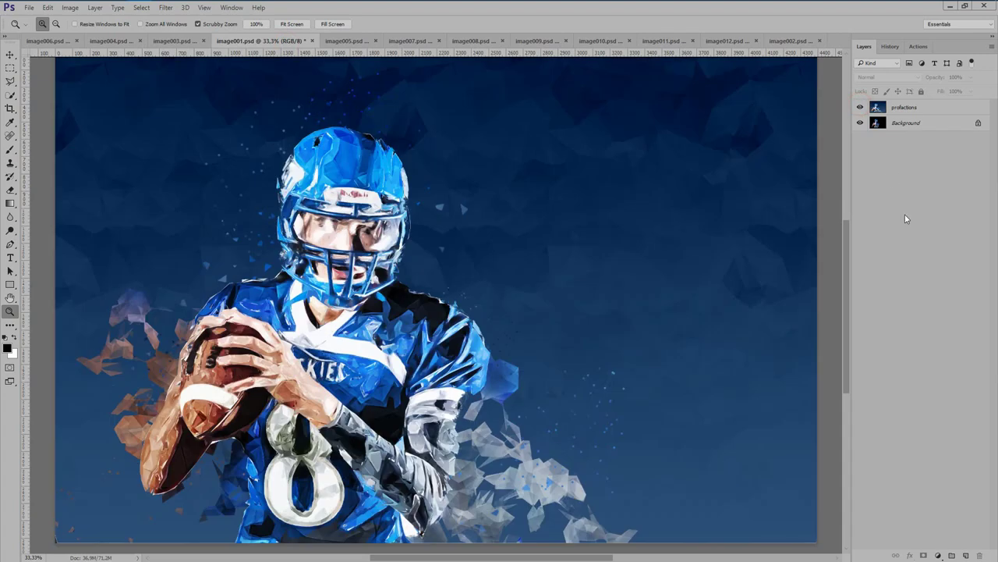
left_click(343, 41)
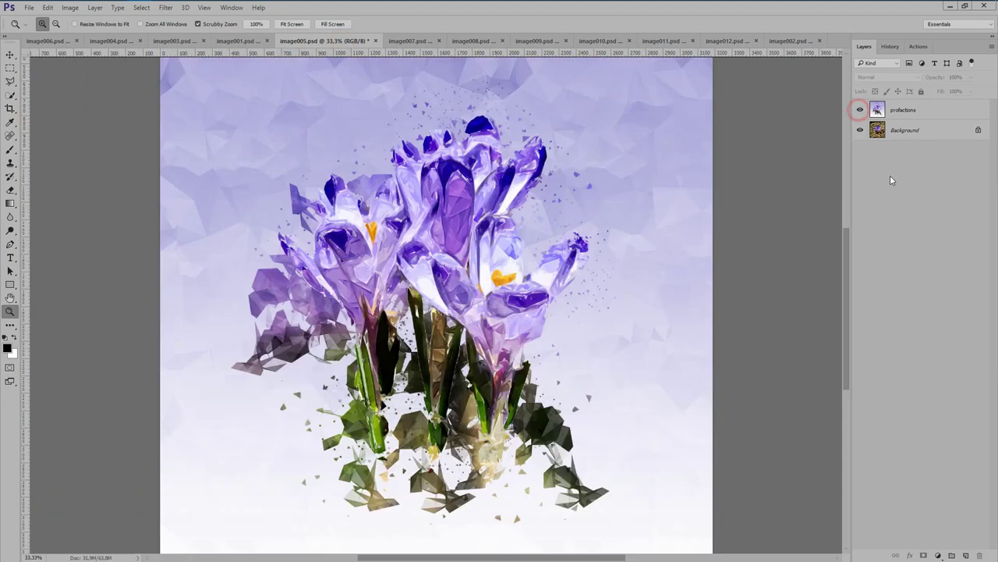
left_click(860, 109)
left_click(412, 41)
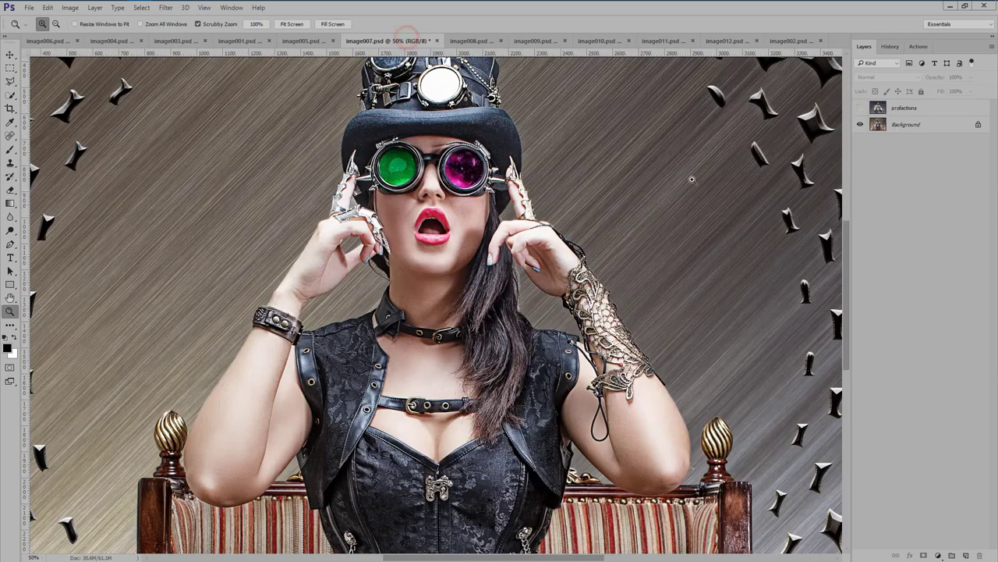
left_click(860, 108)
left_click(468, 41)
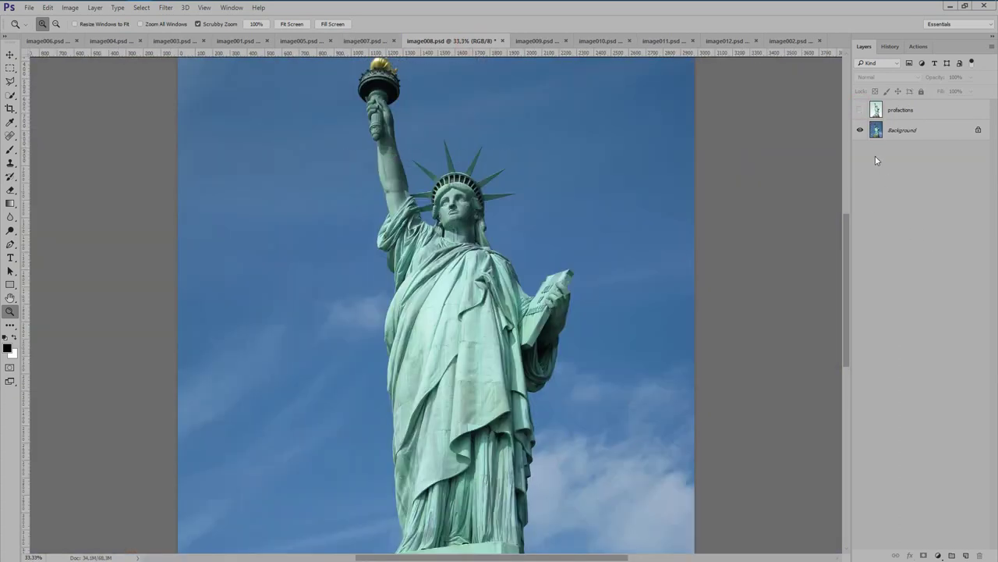
left_click(860, 109)
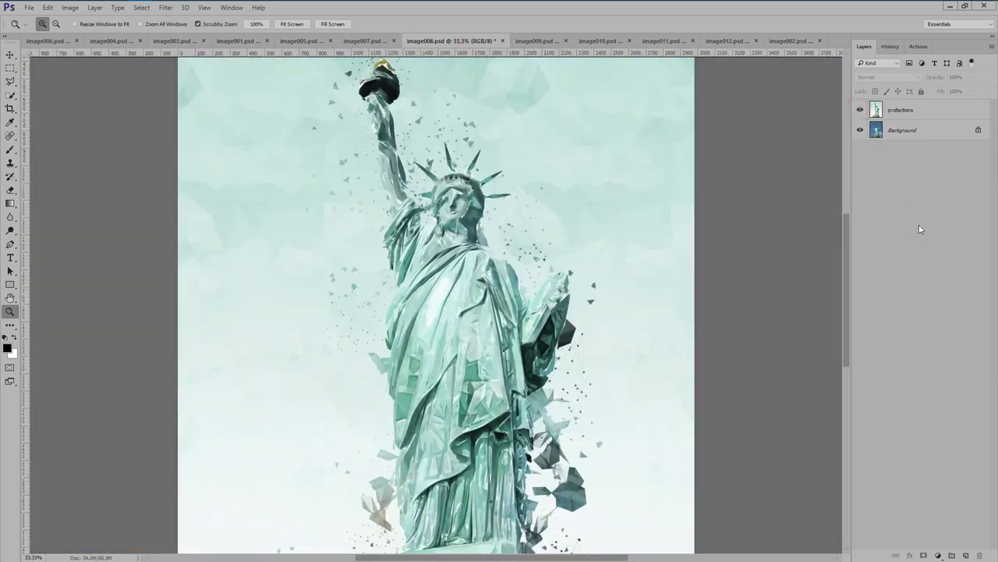
- Show the profactions polygon effect on the eagle, dancers, blueberries, tiger and parrot images
left_click(536, 41)
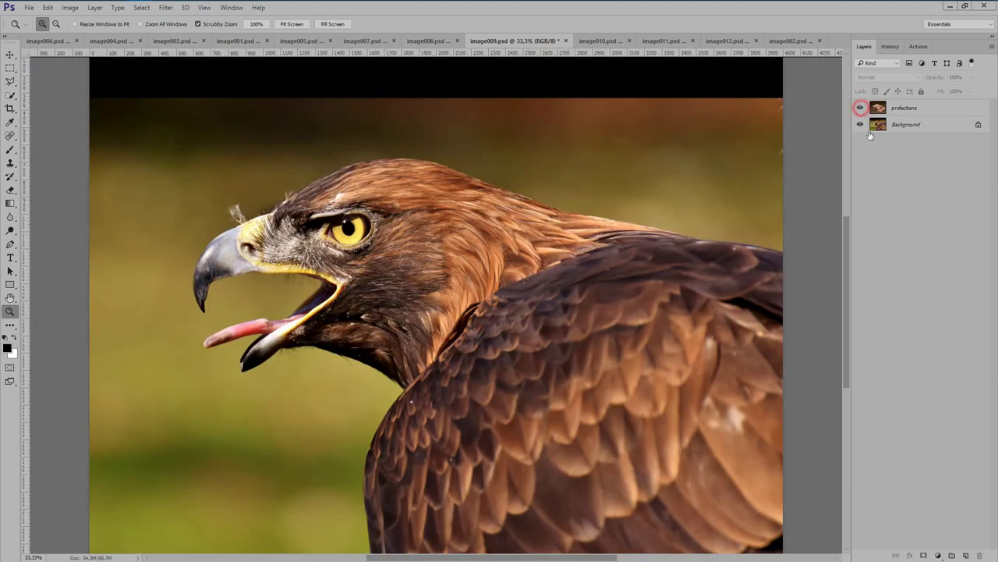
left_click(860, 108)
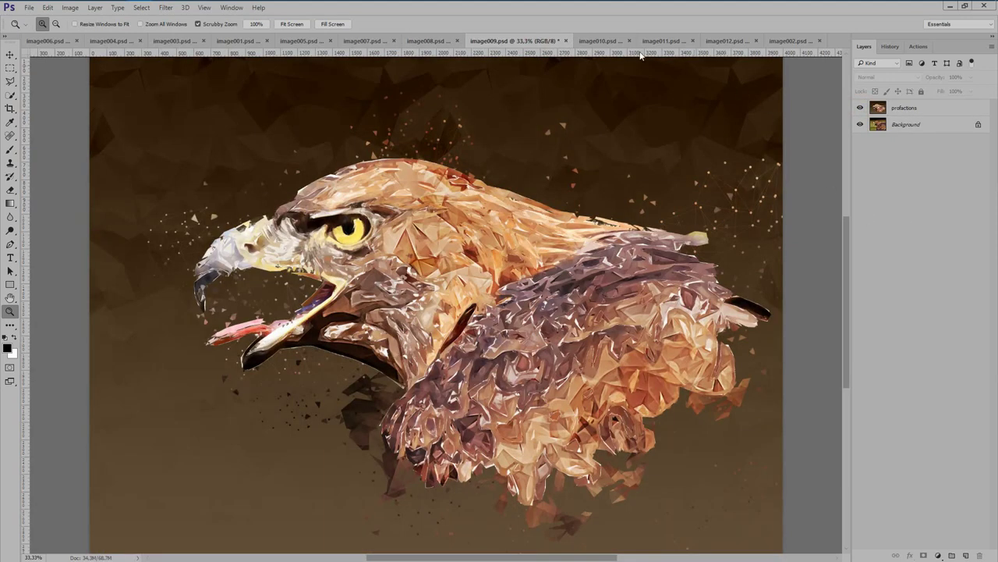
left_click(600, 40)
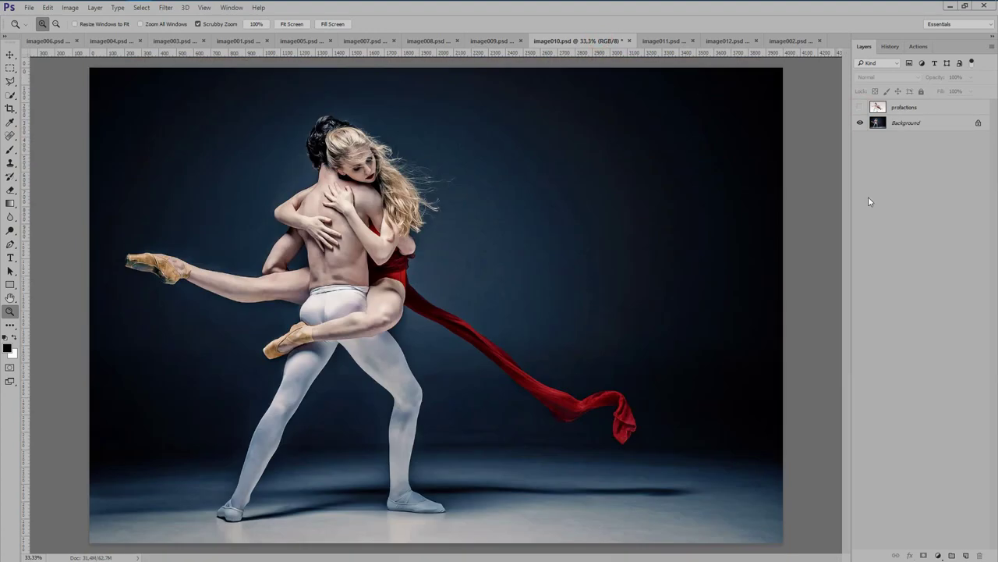
left_click(860, 107)
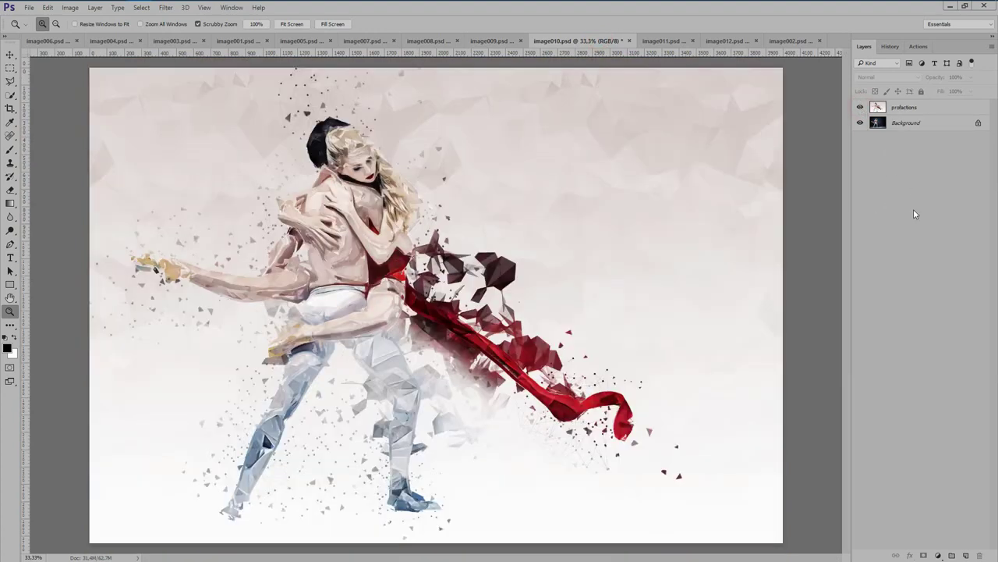
left_click(667, 40)
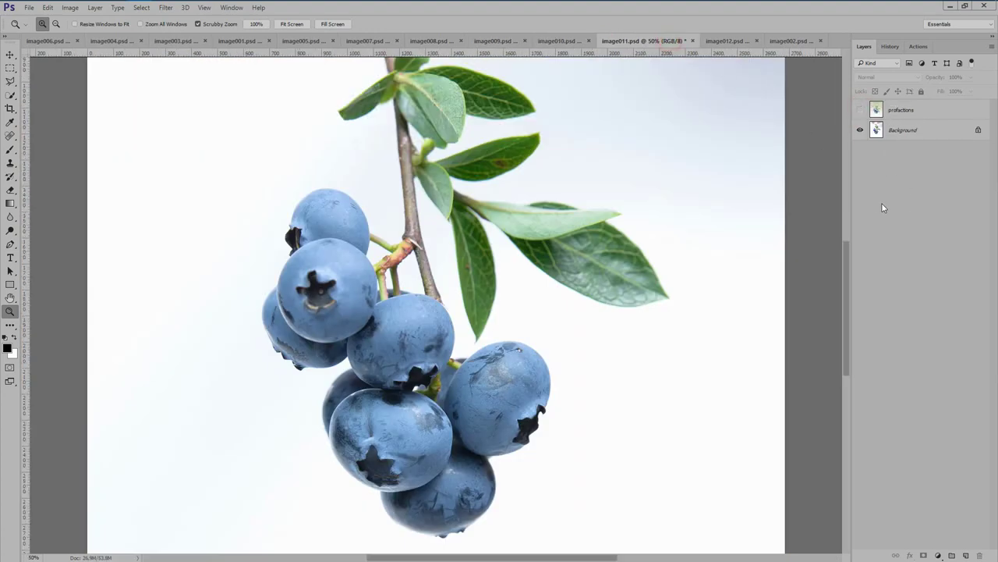
left_click(860, 109)
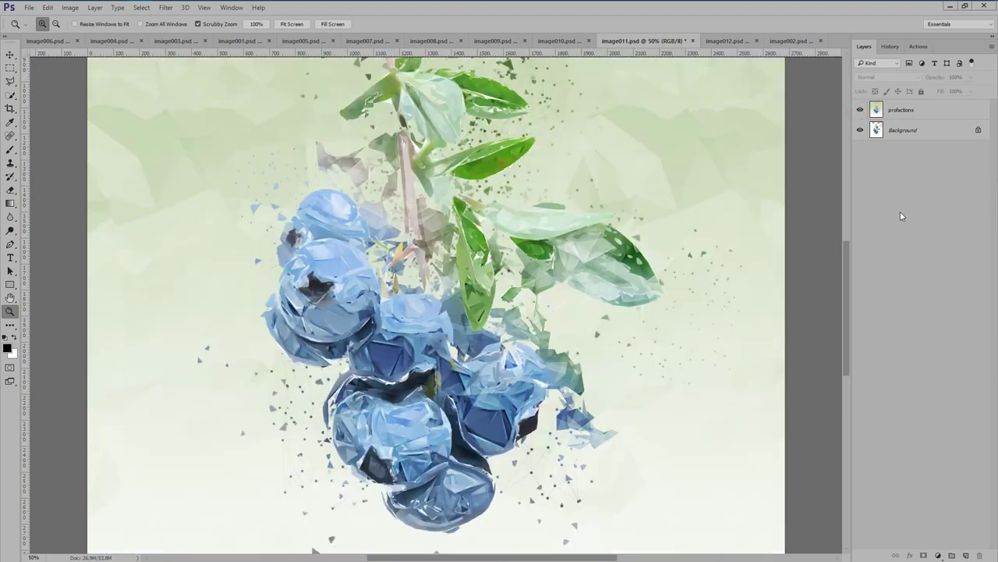
left_click(737, 42)
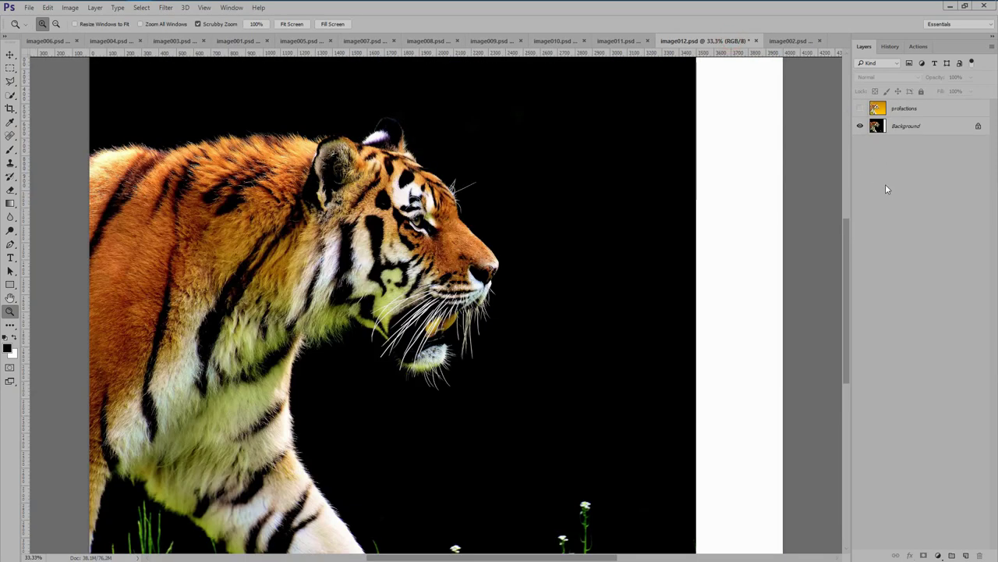
left_click(859, 108)
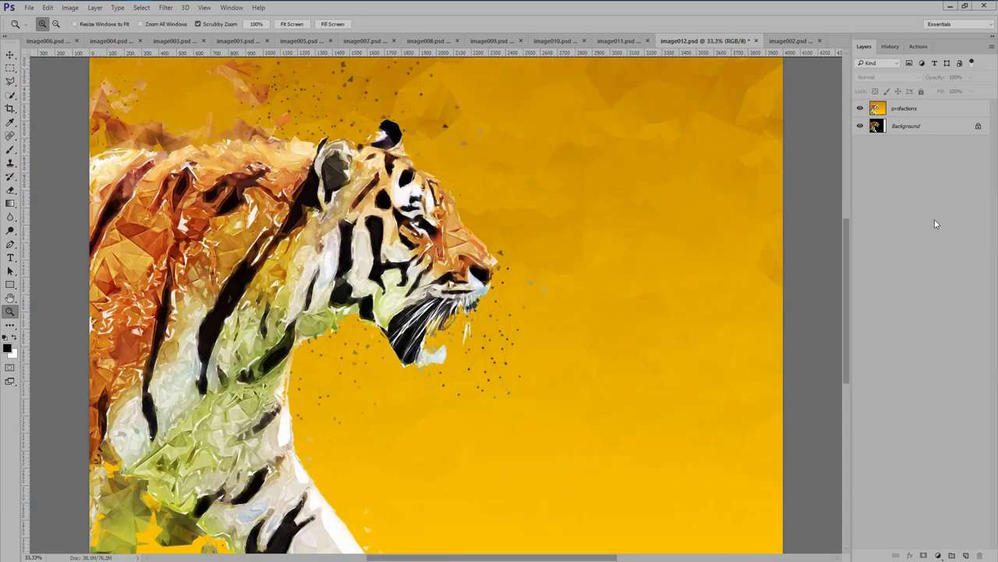
left_click(790, 41)
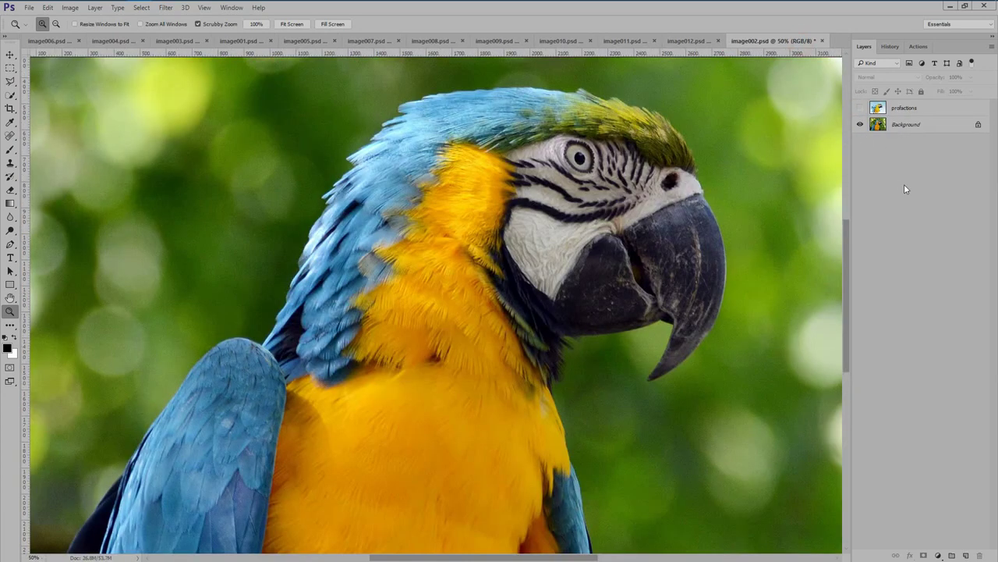
left_click(859, 108)
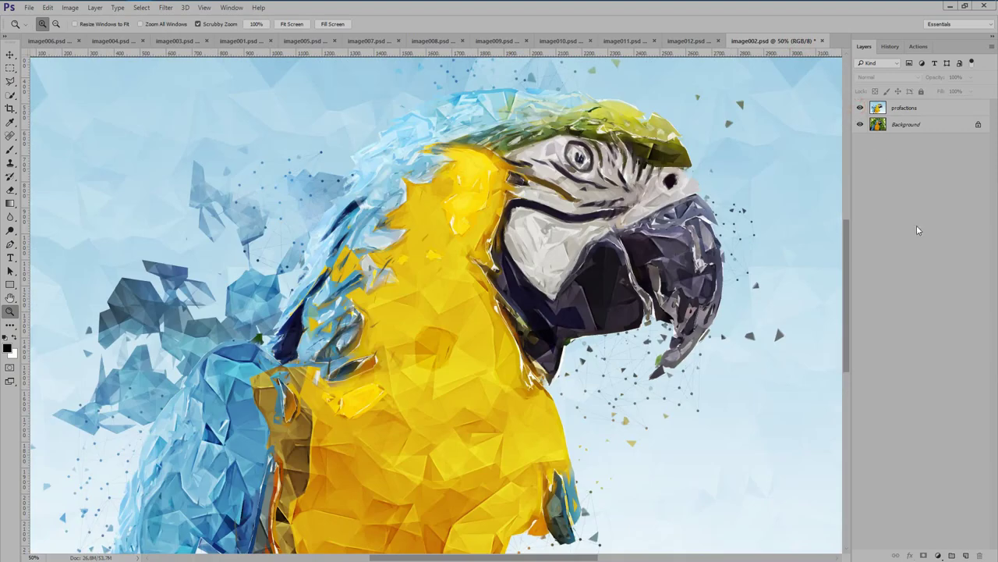
- Delete the profactions layer, then resize the parrot image to 3500 px wide at 300 pixels/inch
left_click(928, 112)
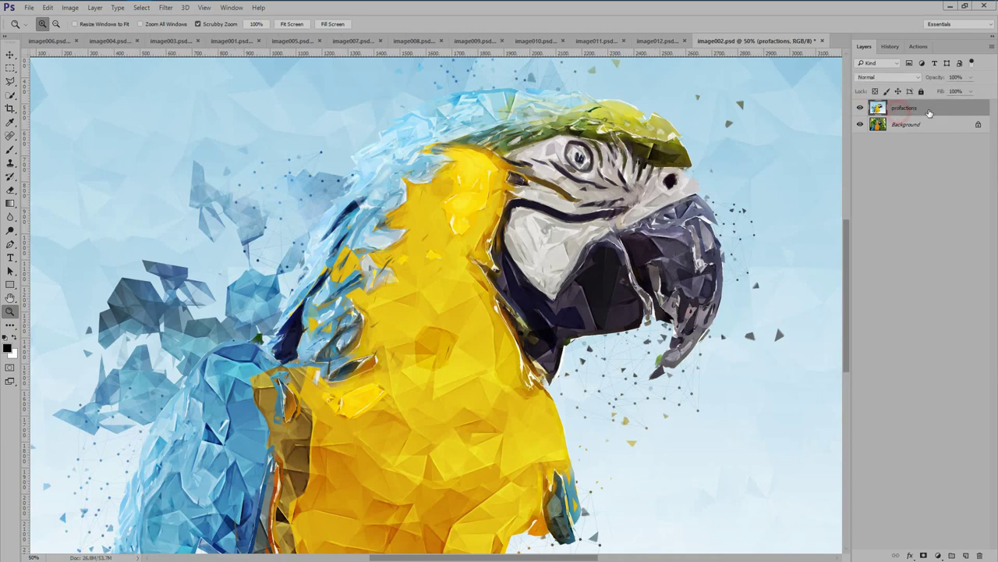
left_click_drag(928, 112, 980, 555)
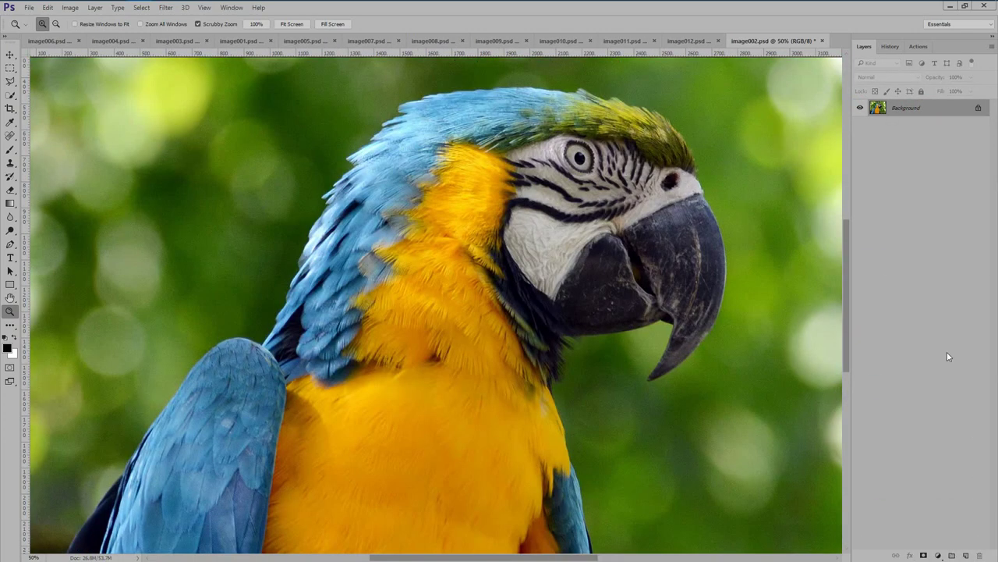
left_click(70, 8)
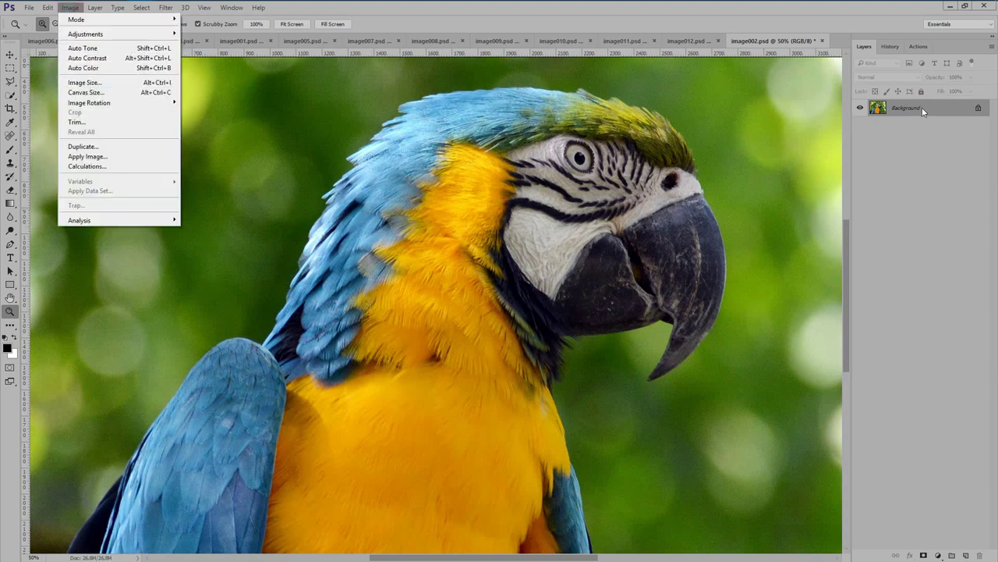
left_click(84, 81)
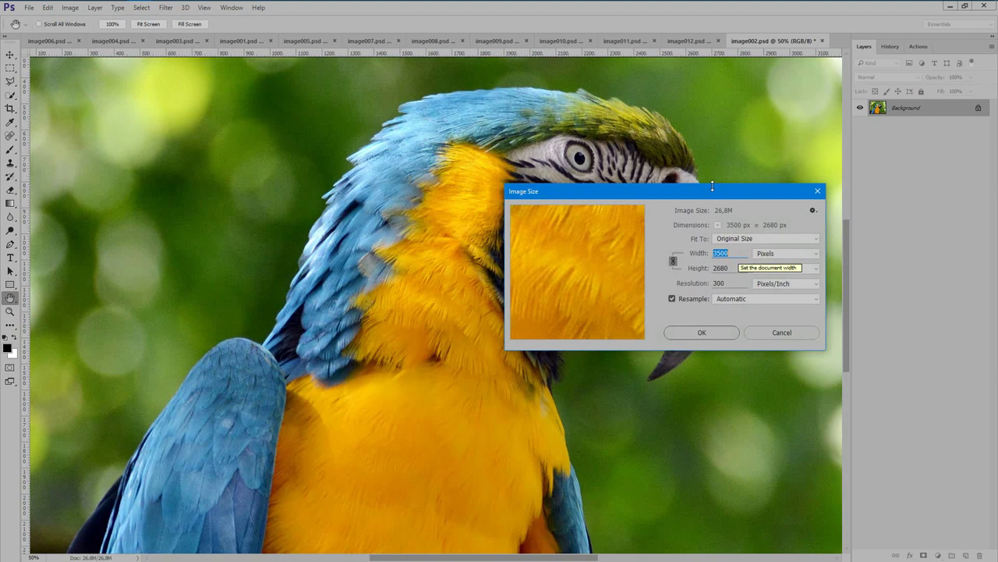
left_click_drag(698, 193, 457, 217)
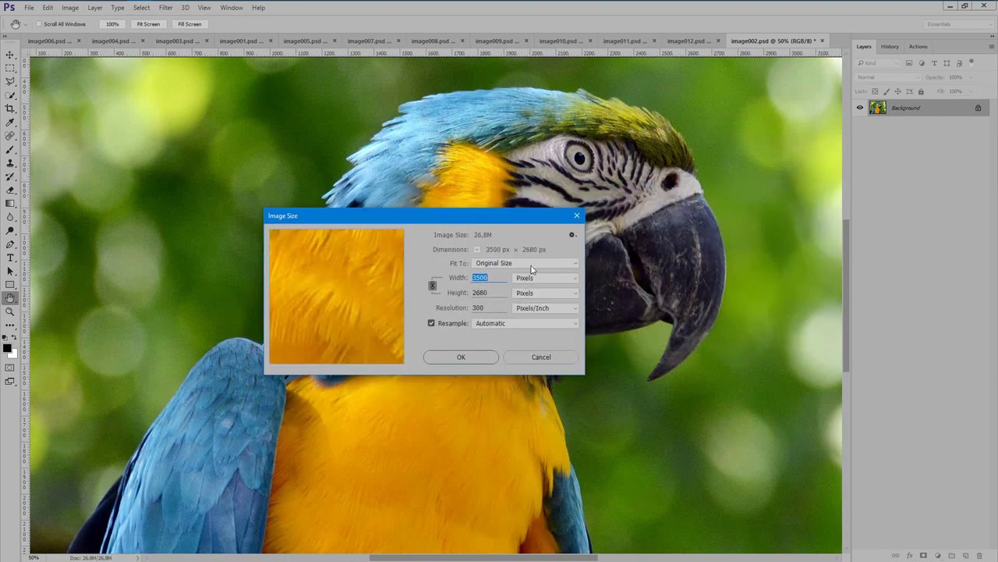
type("3000")
double_click(501, 278)
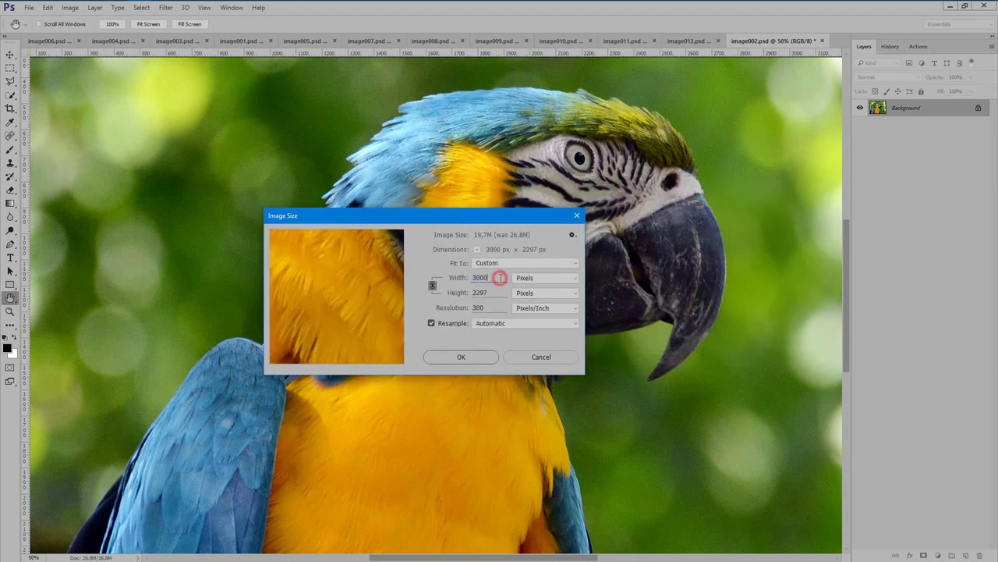
type("400")
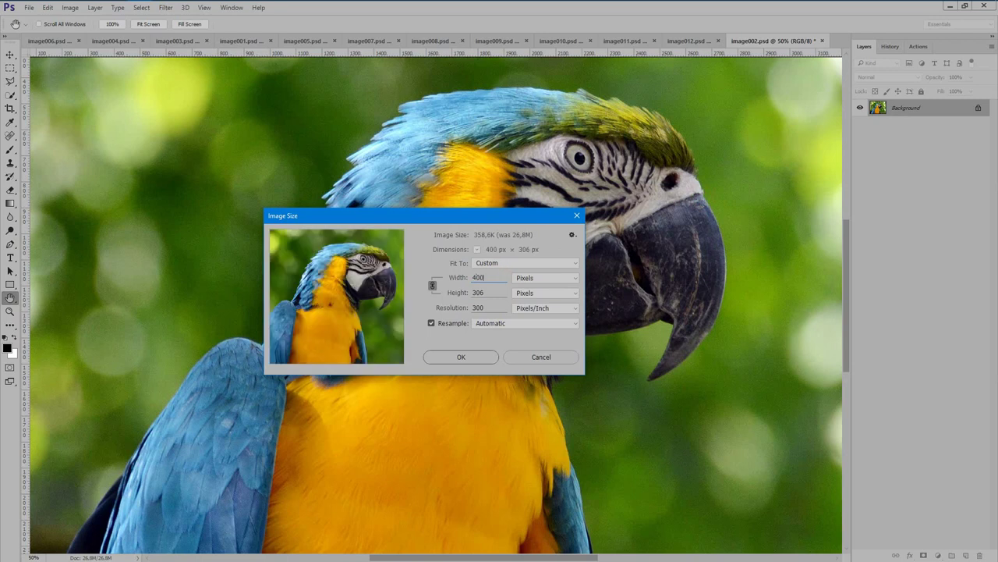
type("03500")
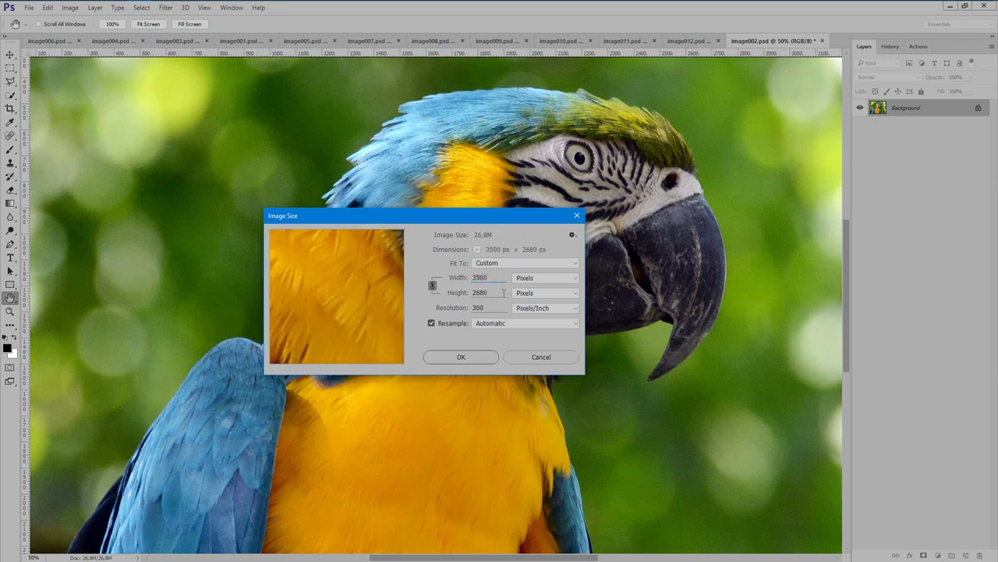
double_click(493, 308)
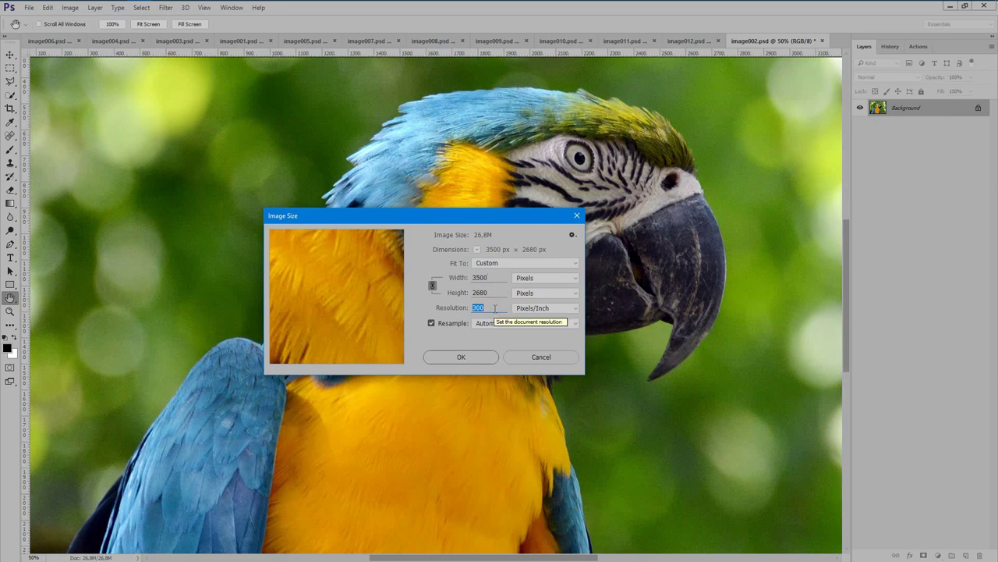
type("240")
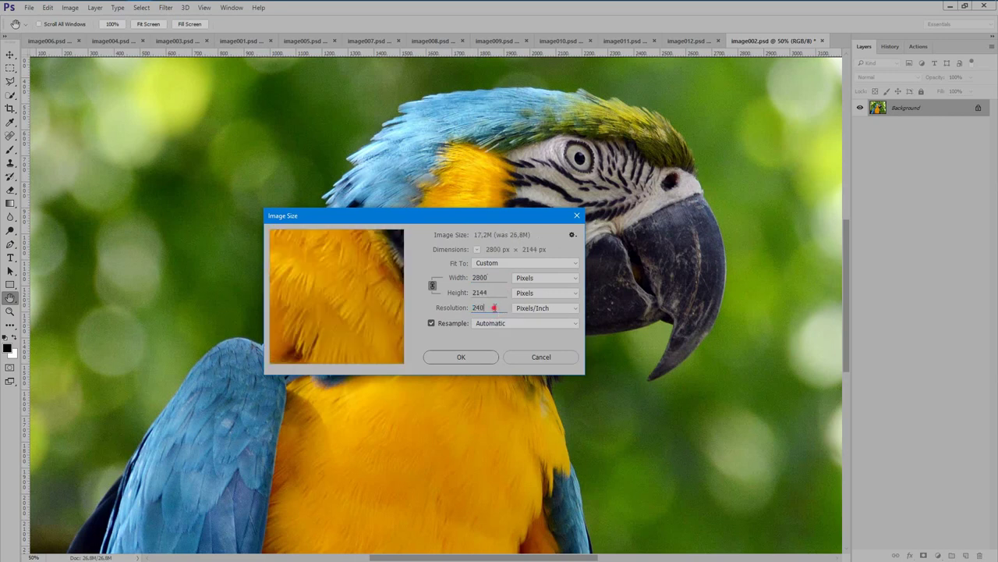
double_click(493, 308)
type("300")
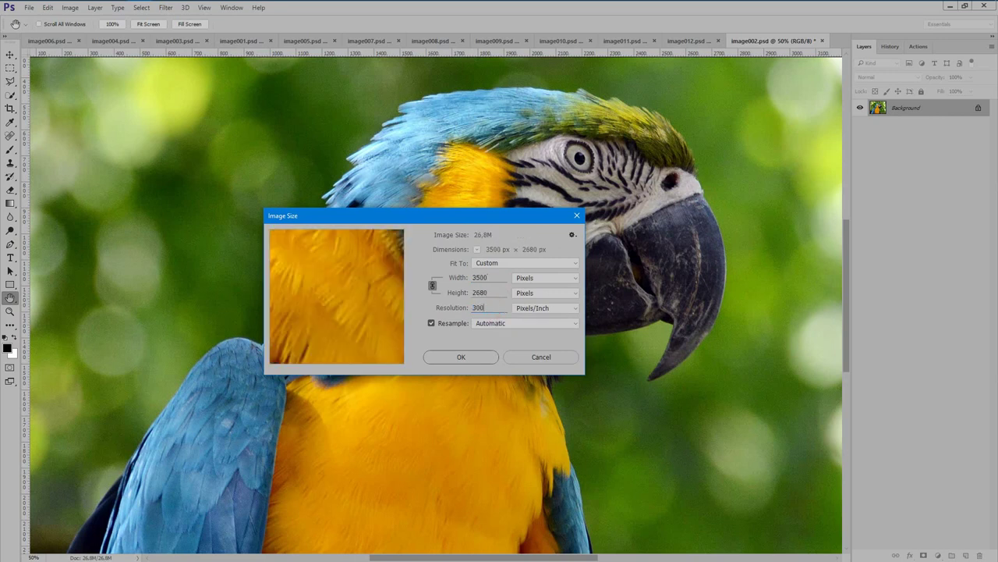
left_click(482, 356)
key("z")
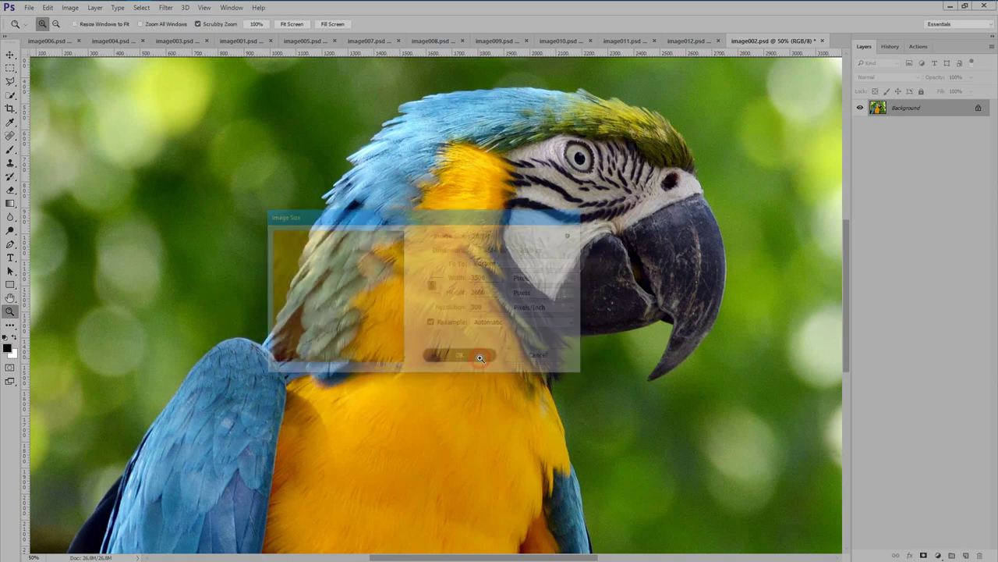
left_click(69, 10)
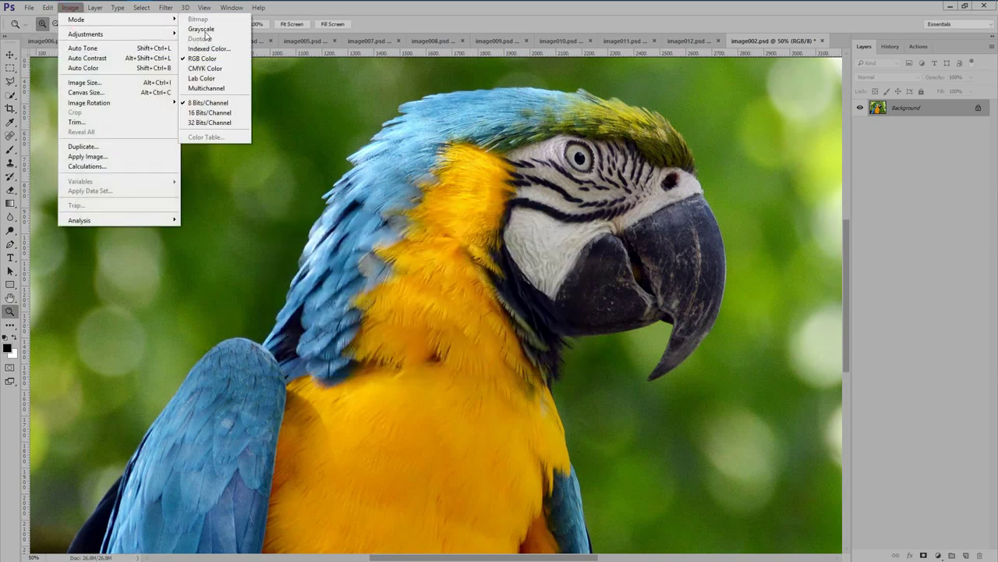
mouse_move(94, 19)
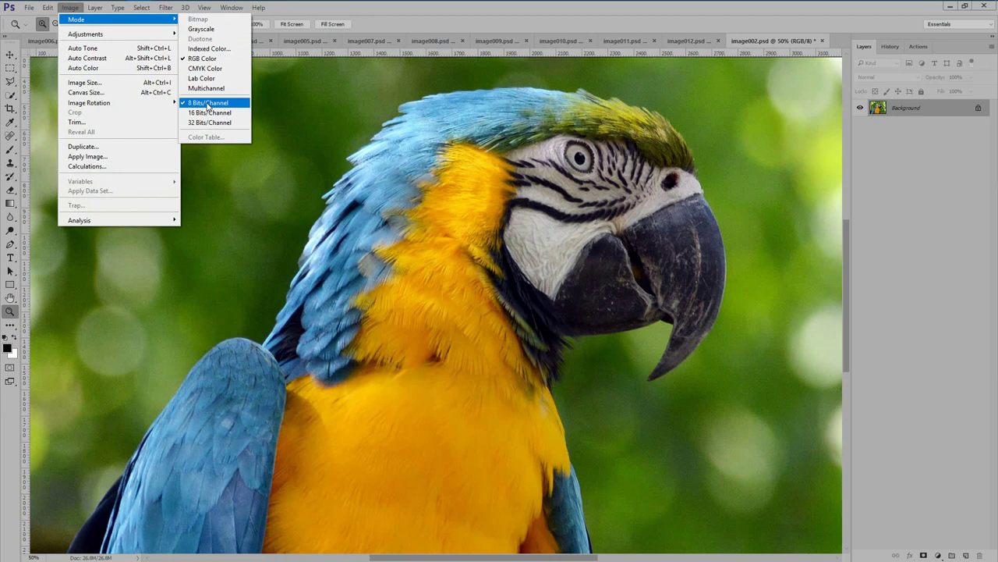
left_click(645, 201)
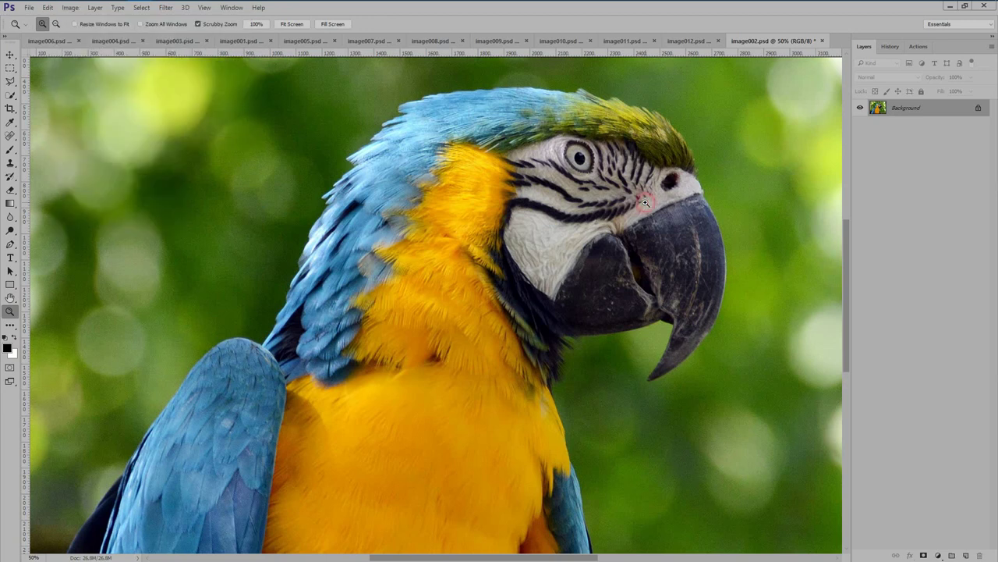
left_click(11, 54)
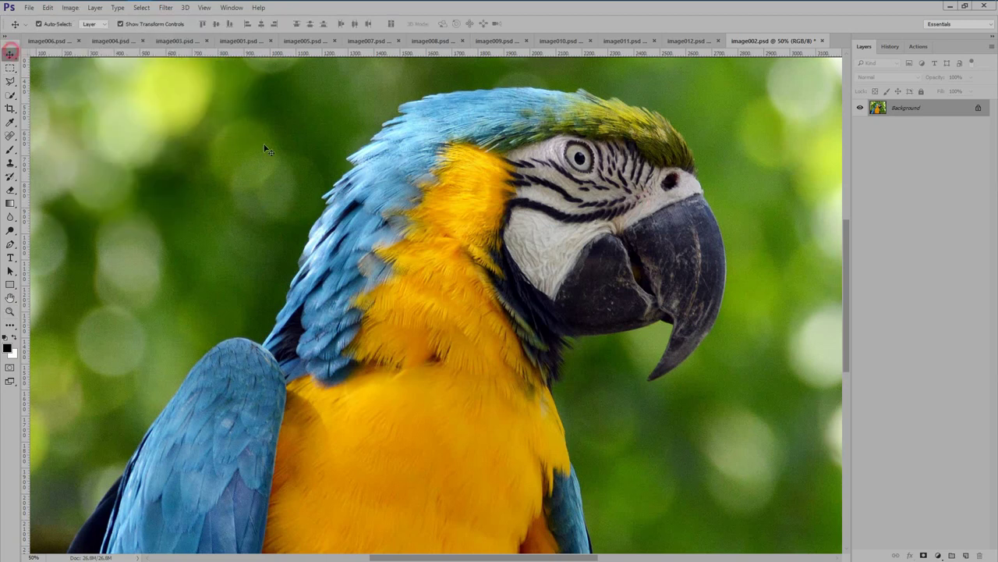
left_click(992, 49)
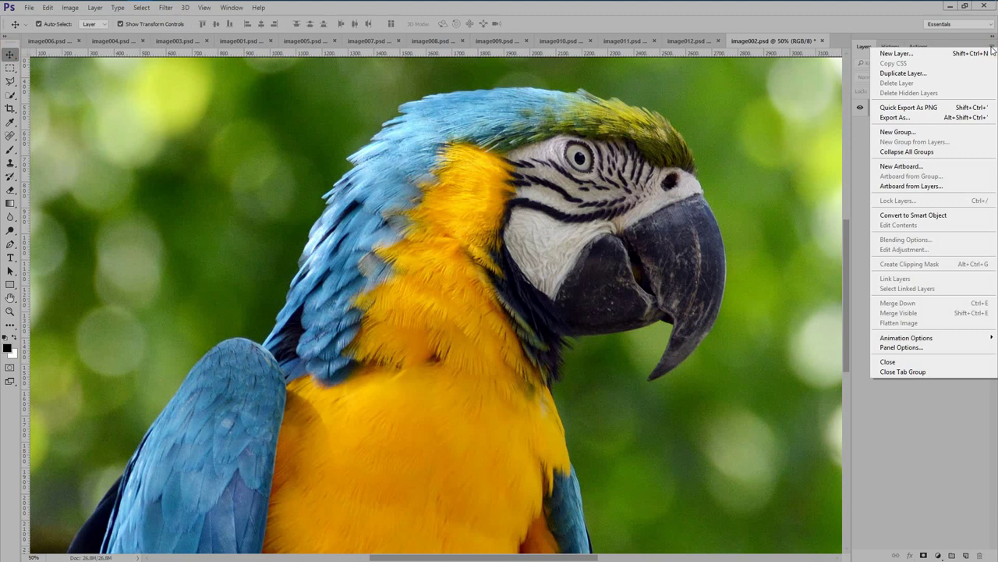
left_click(938, 348)
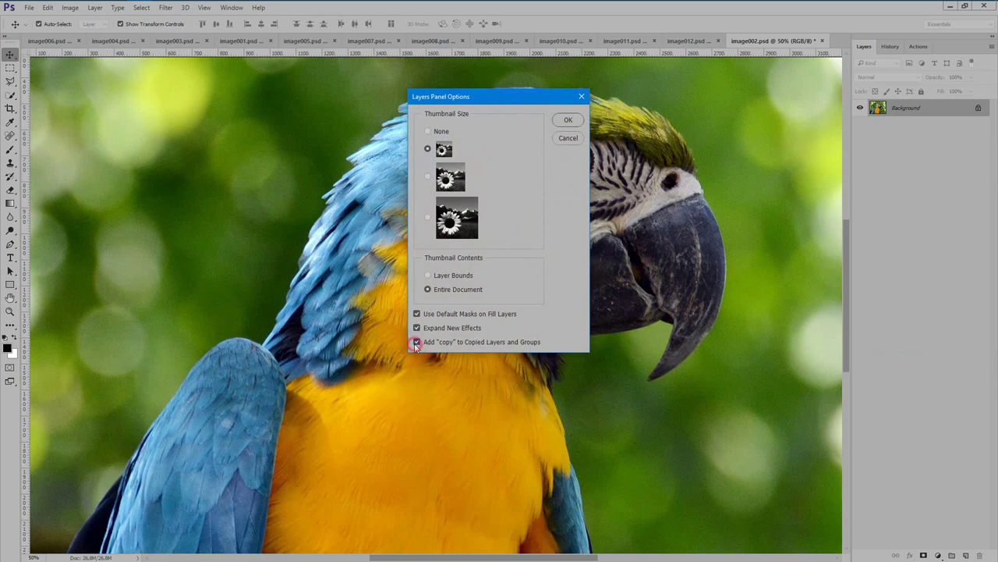
left_click(416, 343)
left_click(417, 343)
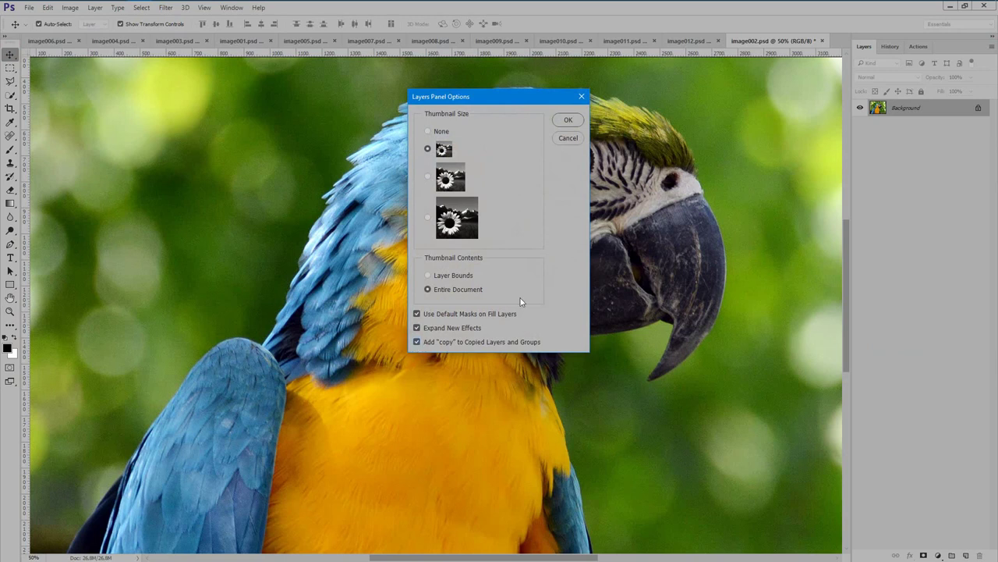
left_click(568, 121)
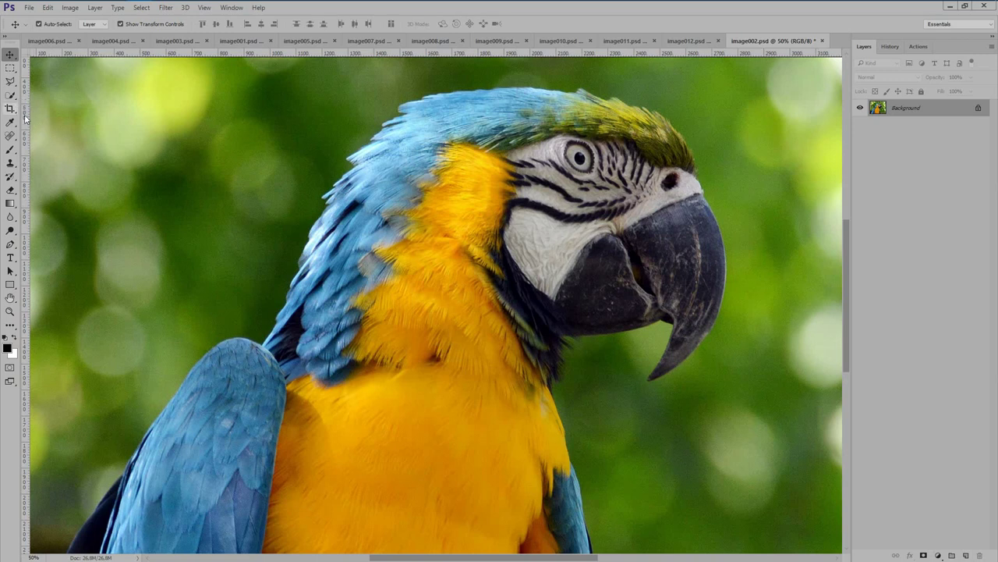
- Load the Plasticum_Action set from the 054_Plasticum\atn folder into the Actions panel
left_click(924, 48)
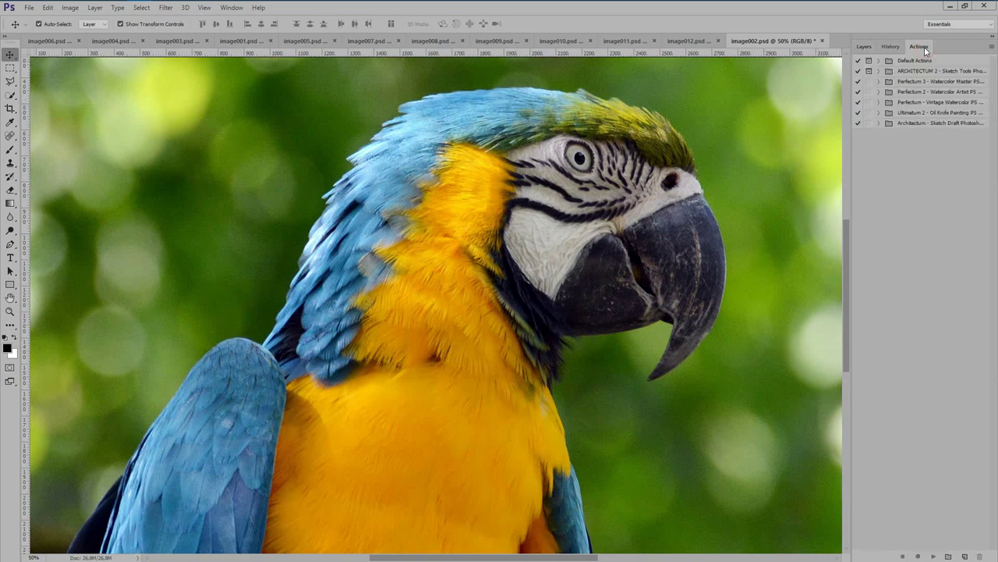
left_click(992, 48)
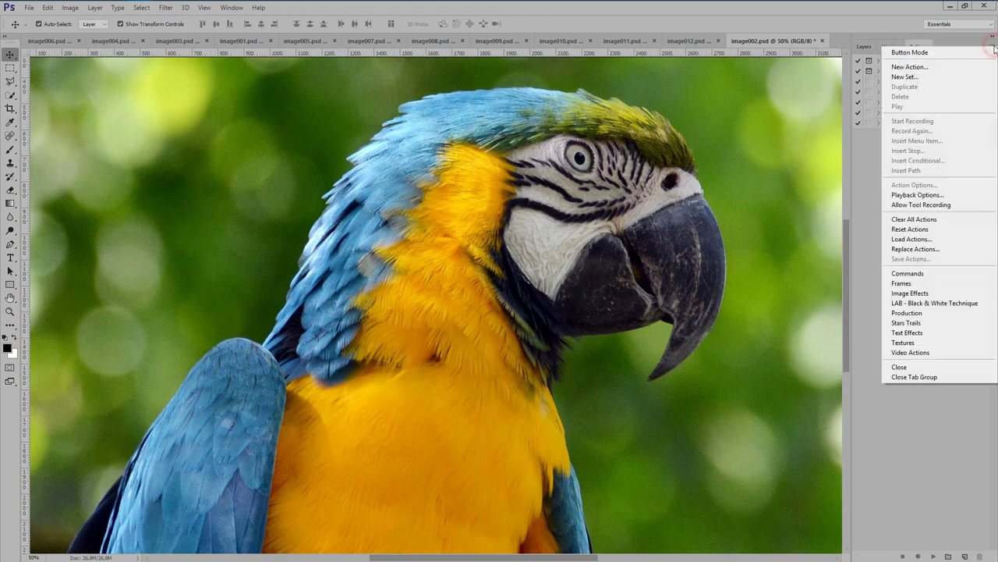
left_click(909, 240)
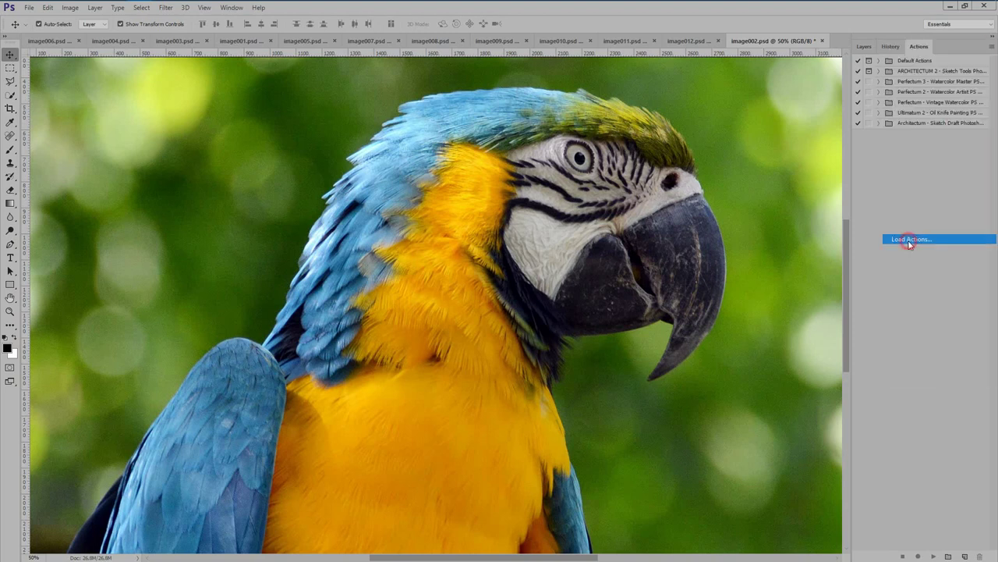
left_click(54, 25)
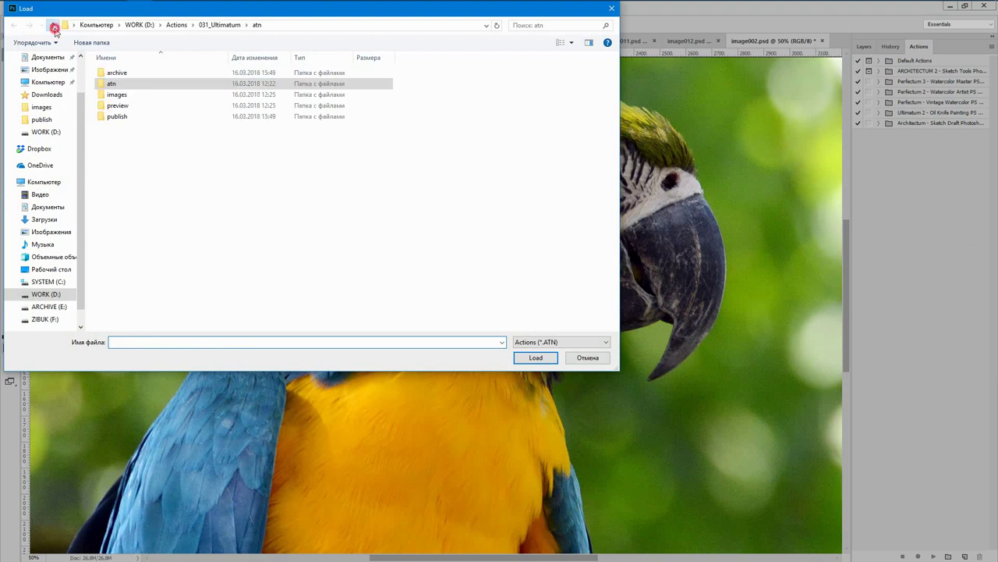
left_click(53, 26)
scroll(122, 198, "down", 5)
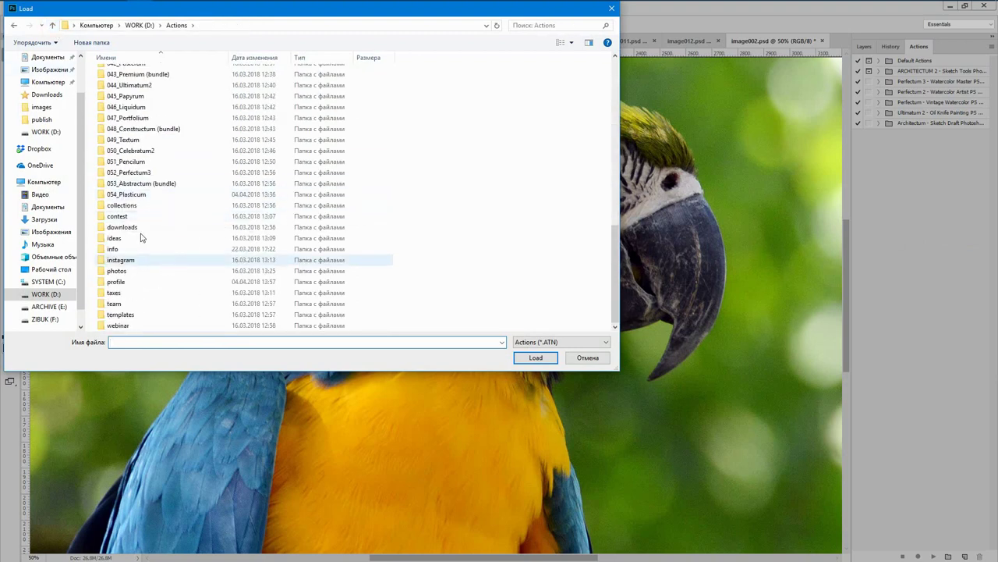
double_click(134, 193)
double_click(115, 85)
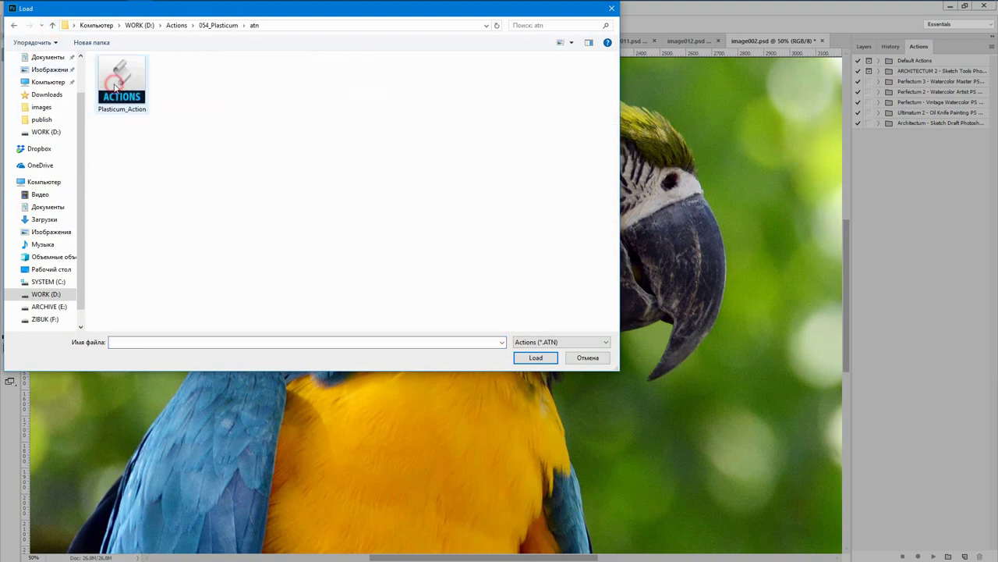
double_click(132, 86)
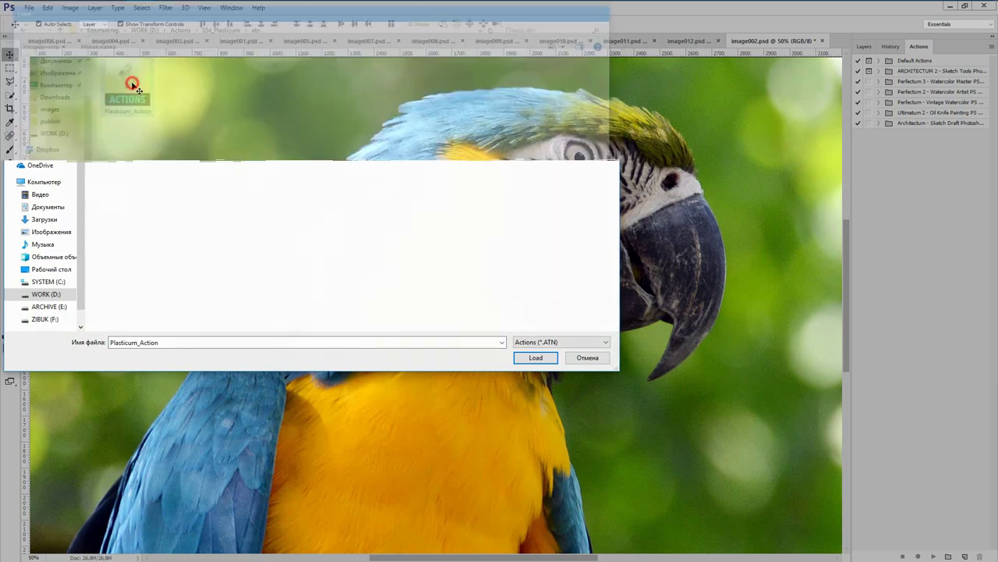
- Select and expand the Plasticum CC2015 action to review its steps, then return to Layers
left_click(905, 145)
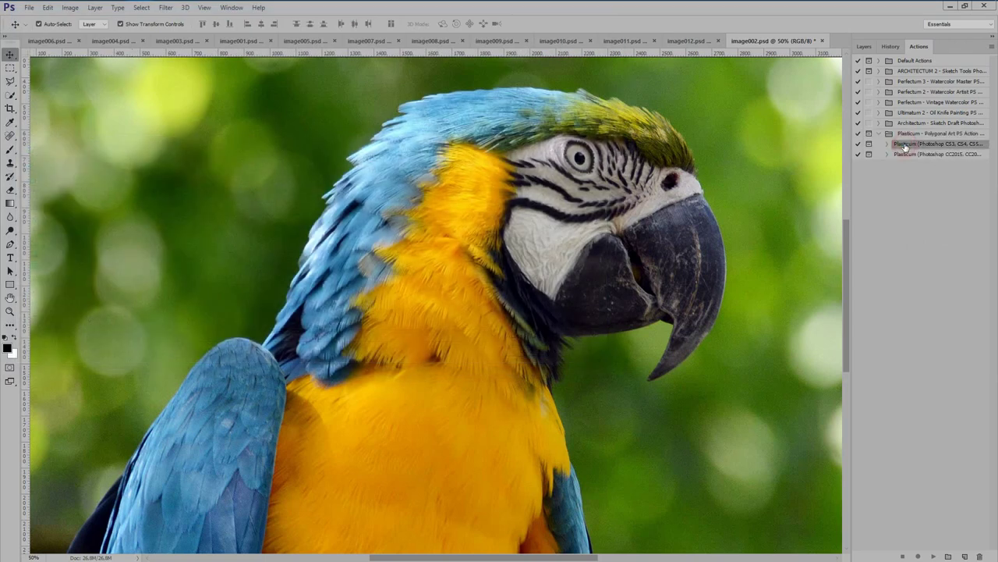
left_click(903, 157)
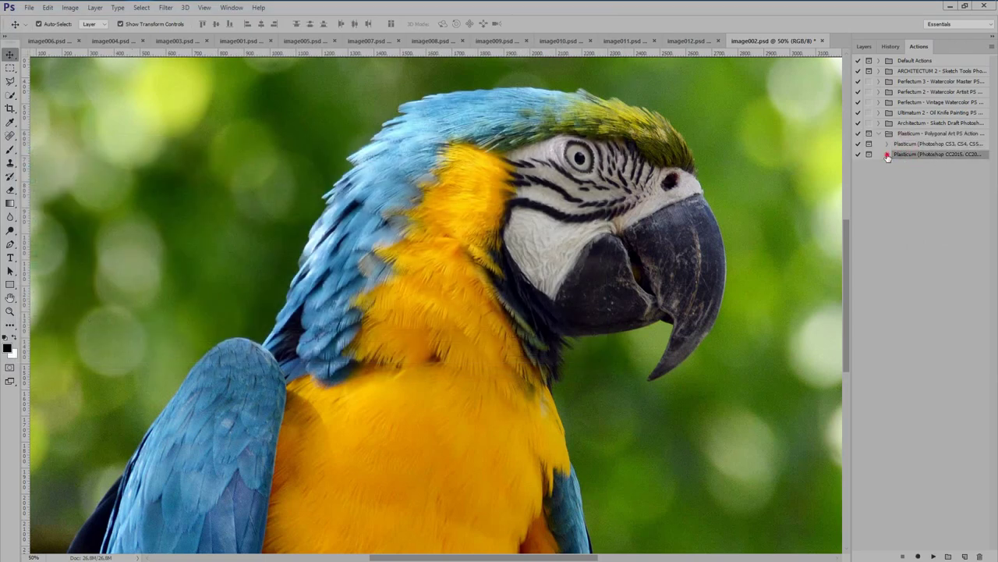
left_click(888, 155)
left_click_drag(849, 164, 785, 163)
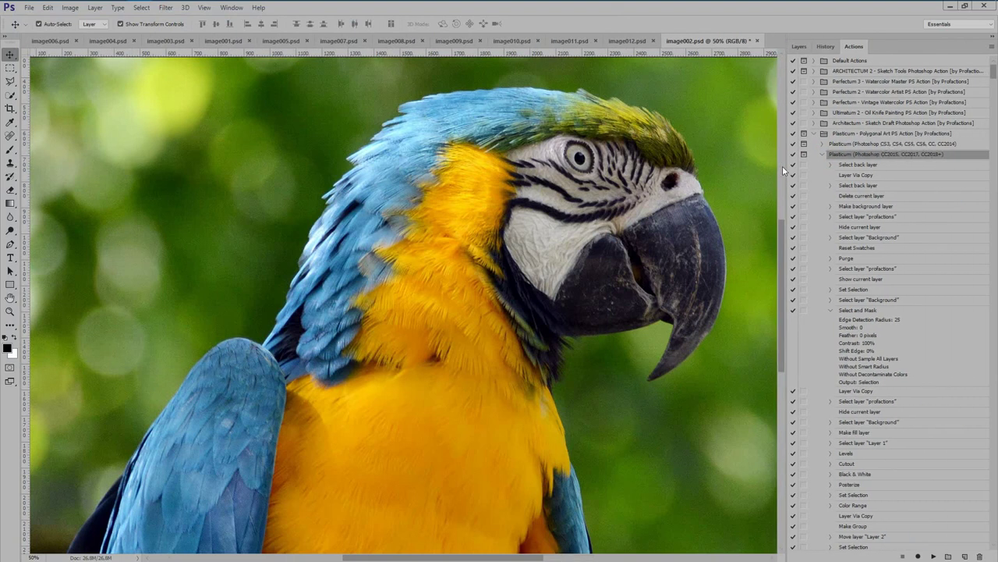
left_click_drag(786, 165, 850, 163)
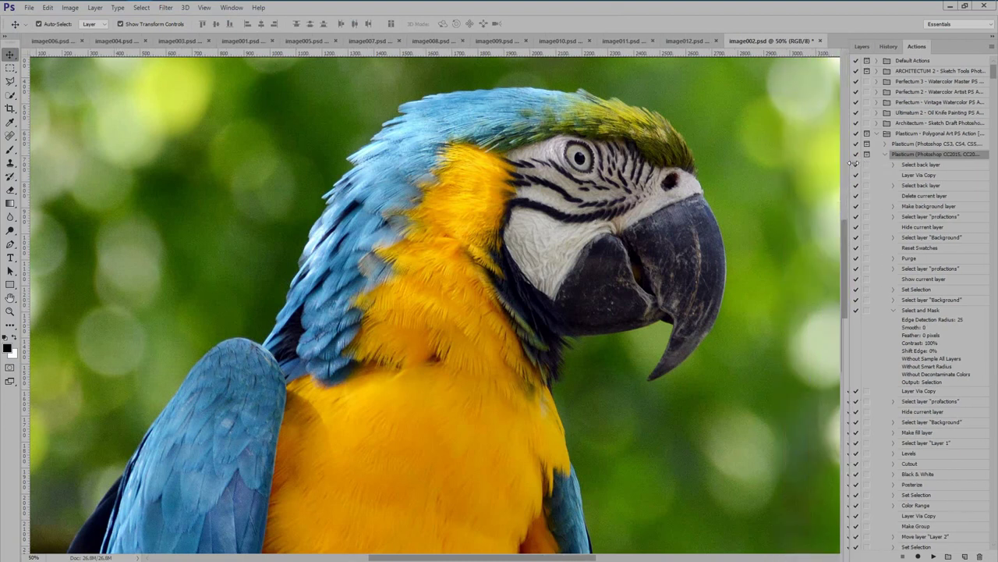
left_click(866, 46)
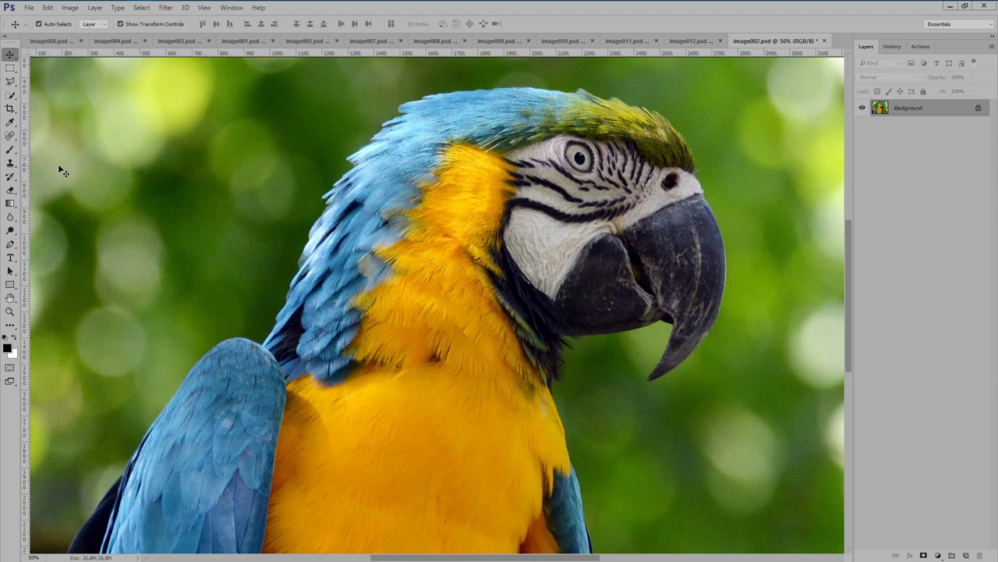
- Load the Plasticum_Brushes file into the Brush tool's presets, then return to the Move tool
left_click(10, 96)
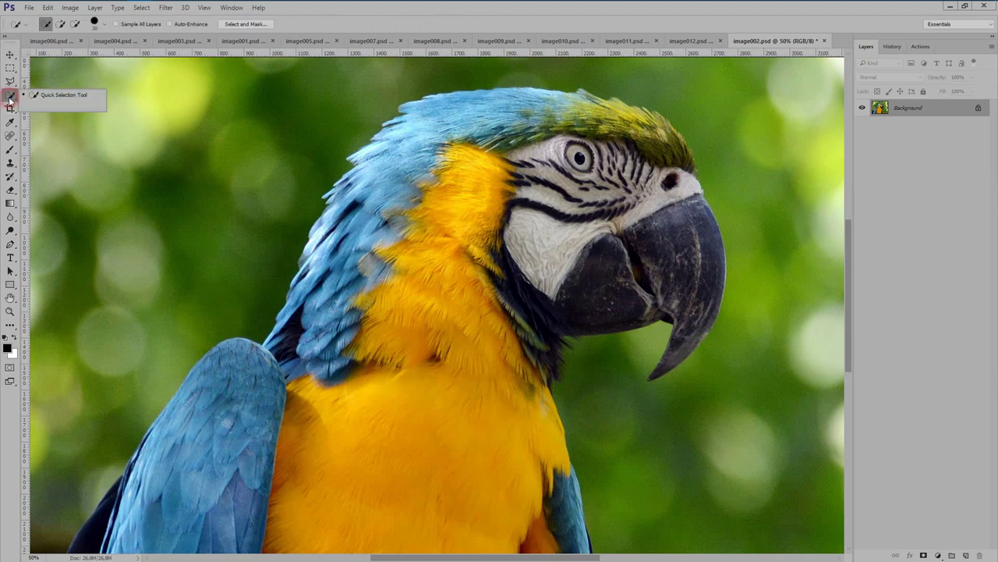
left_click(10, 148)
left_click(38, 150)
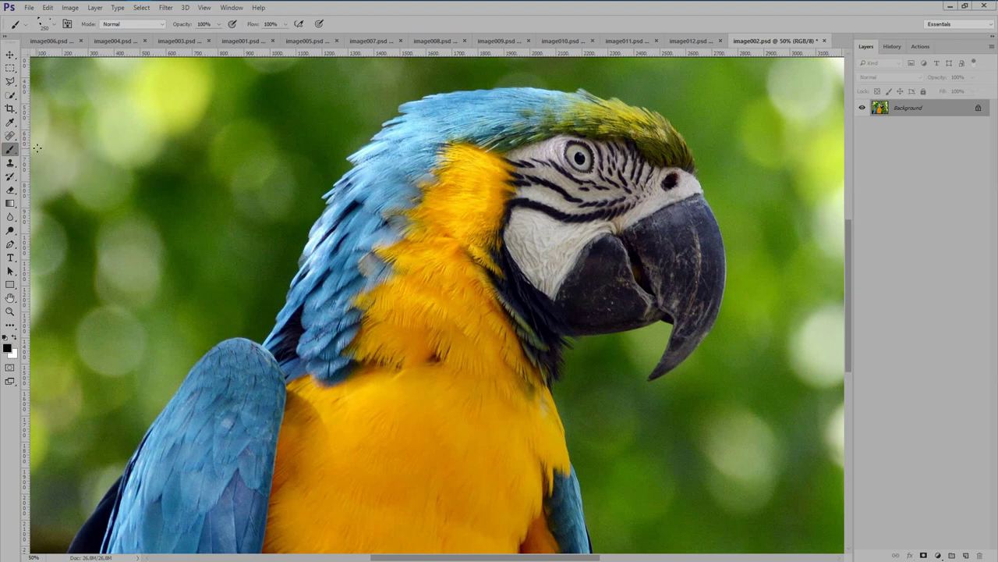
left_click(42, 24)
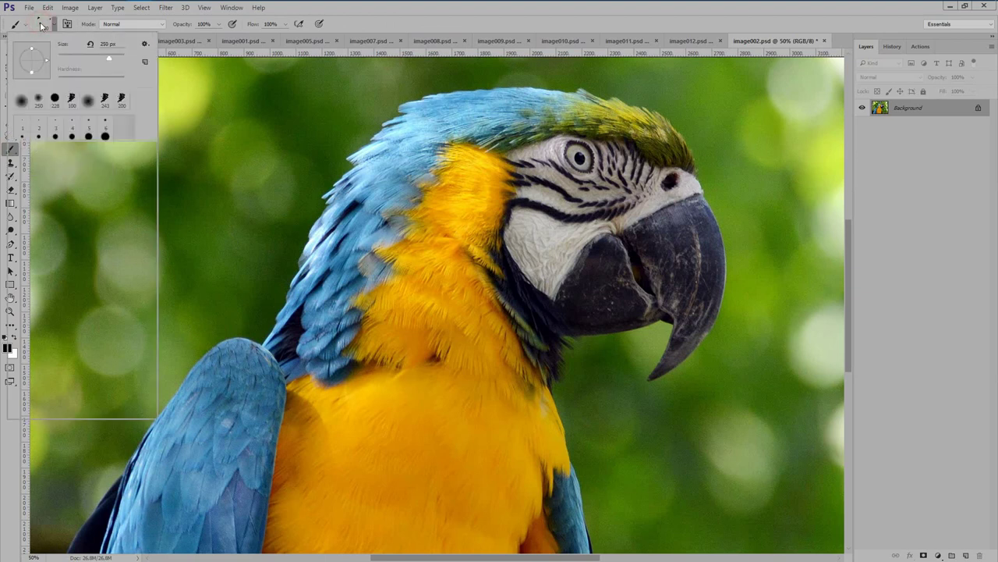
left_click(145, 44)
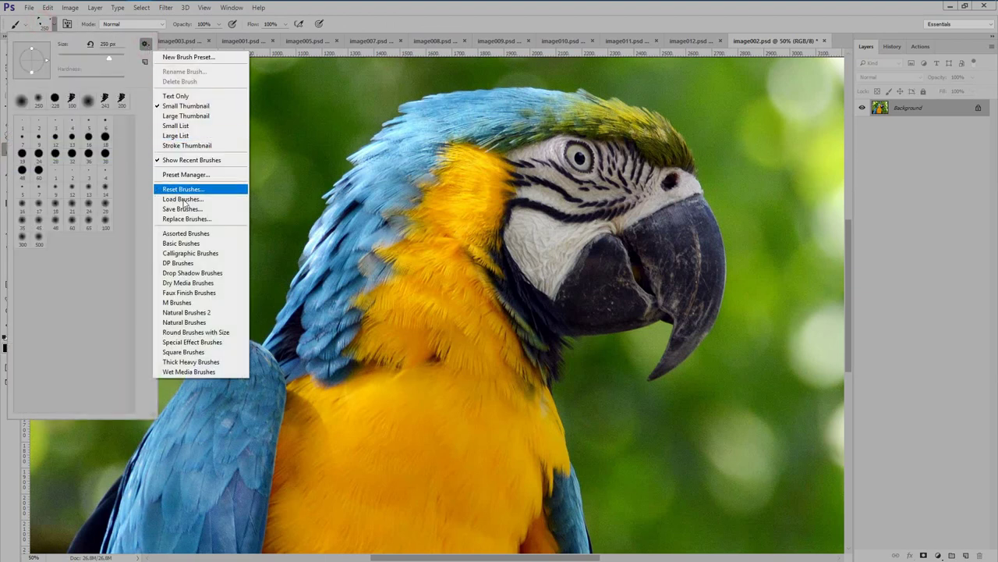
left_click(184, 200)
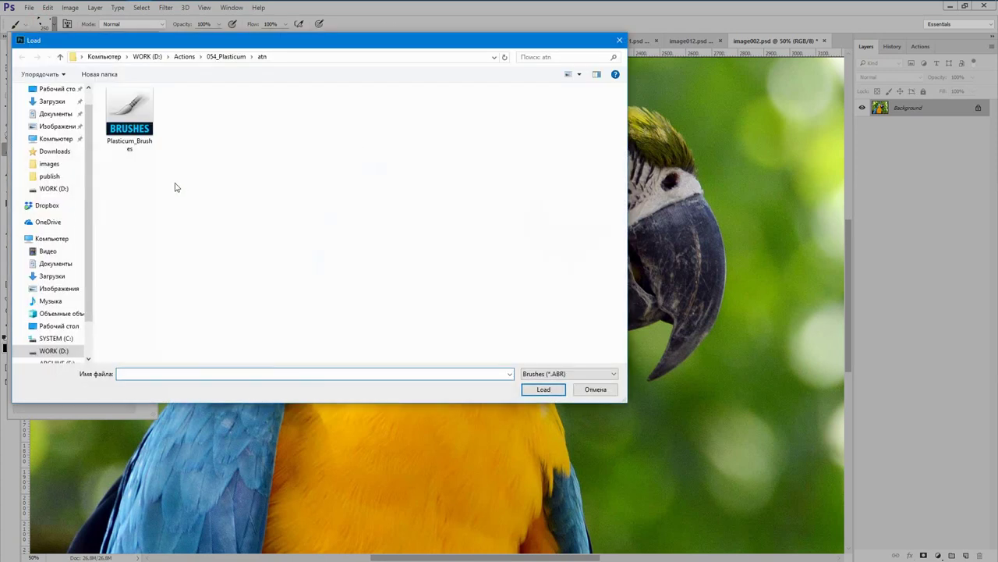
double_click(128, 120)
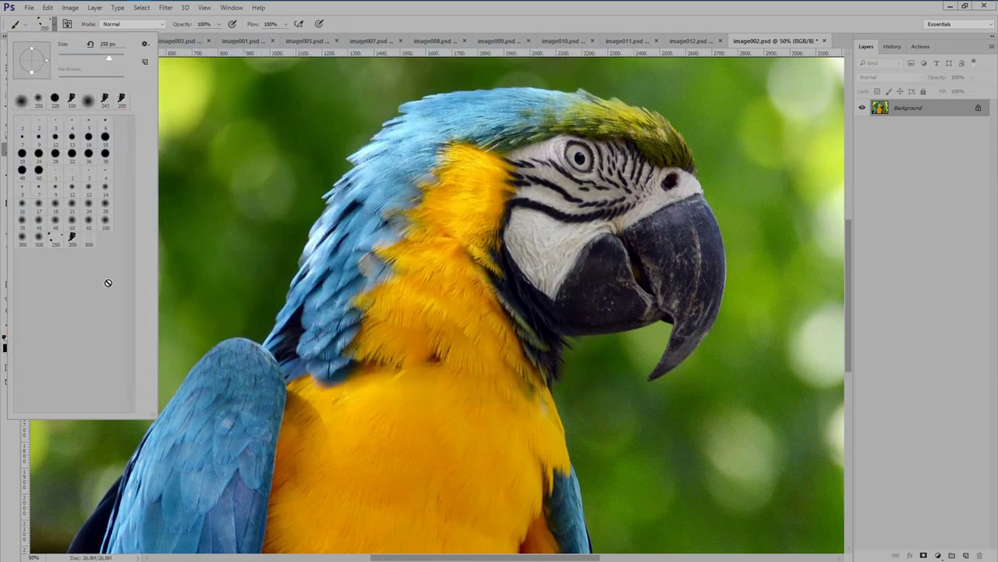
left_click(936, 326)
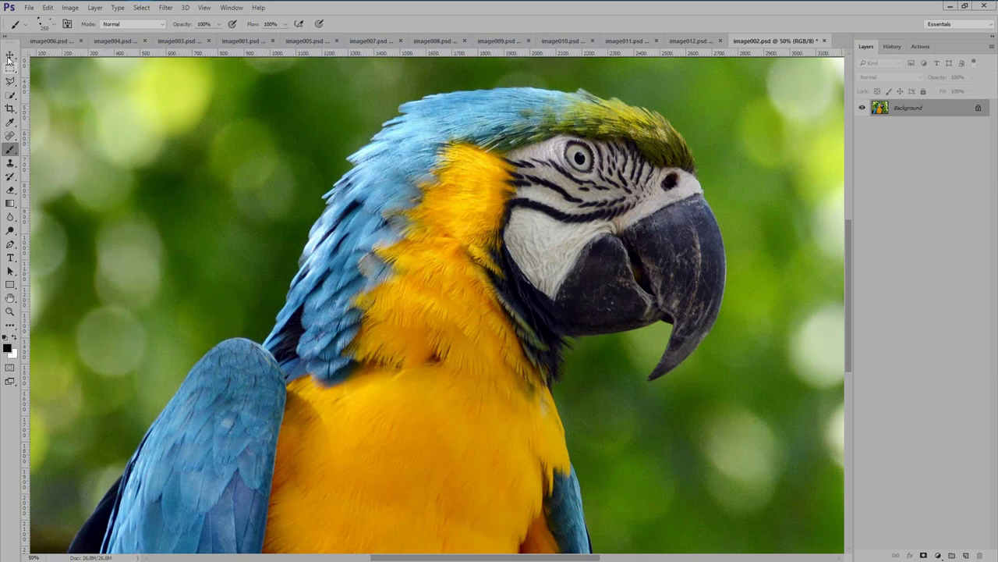
left_click(10, 55)
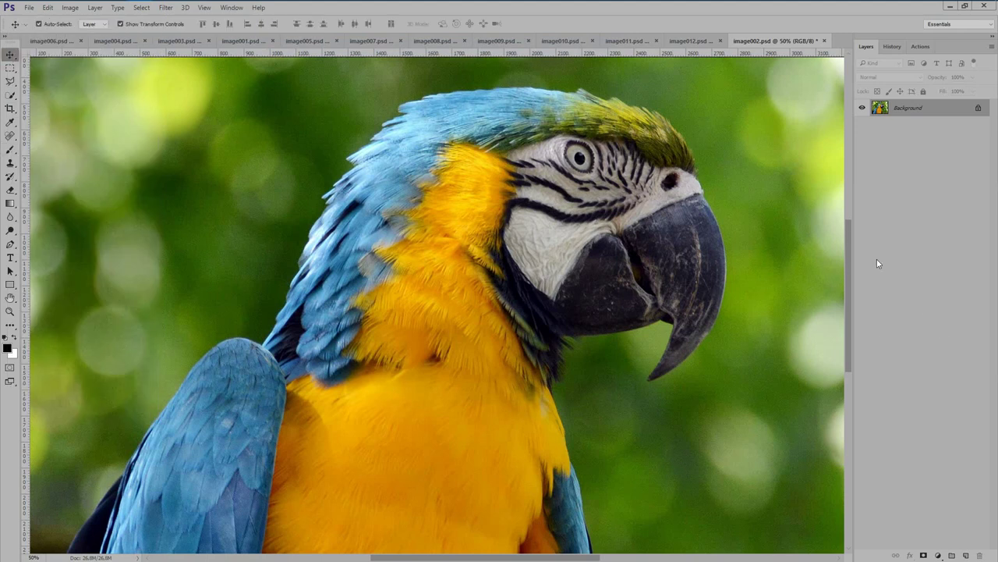
- Load Plasticum_Patterns through the Fill dialog's pattern picker, then cancel the fill
left_click(48, 8)
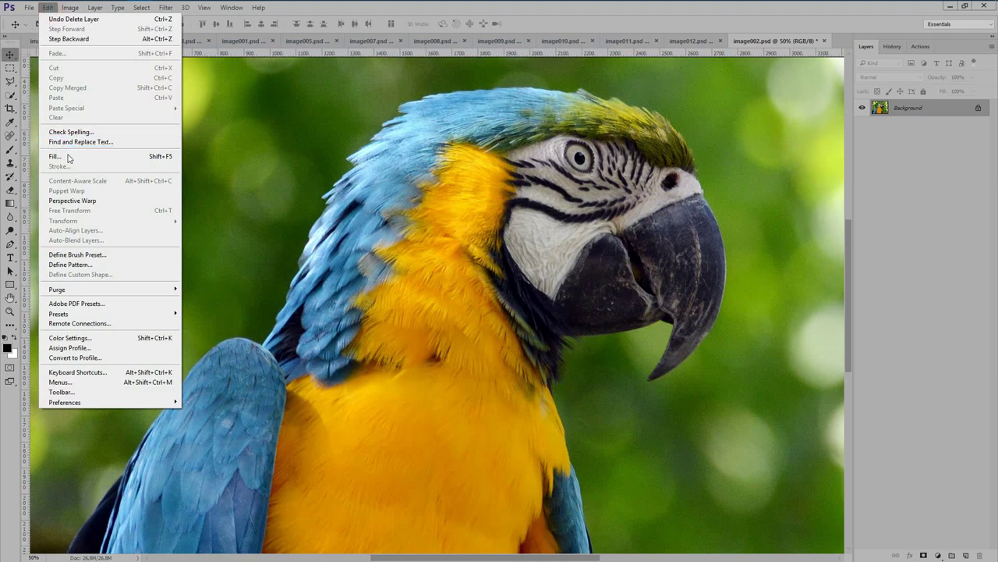
left_click(145, 158)
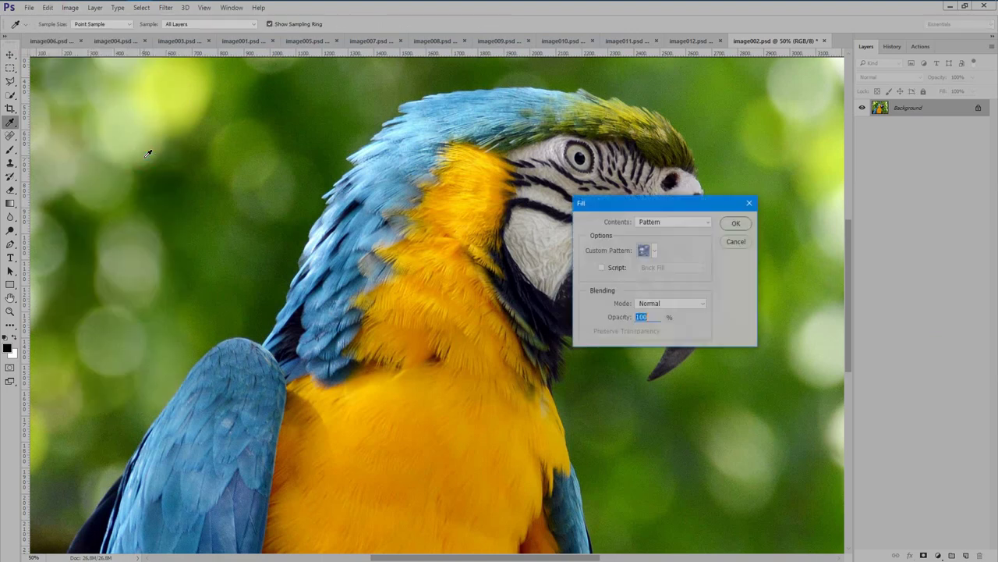
left_click(667, 222)
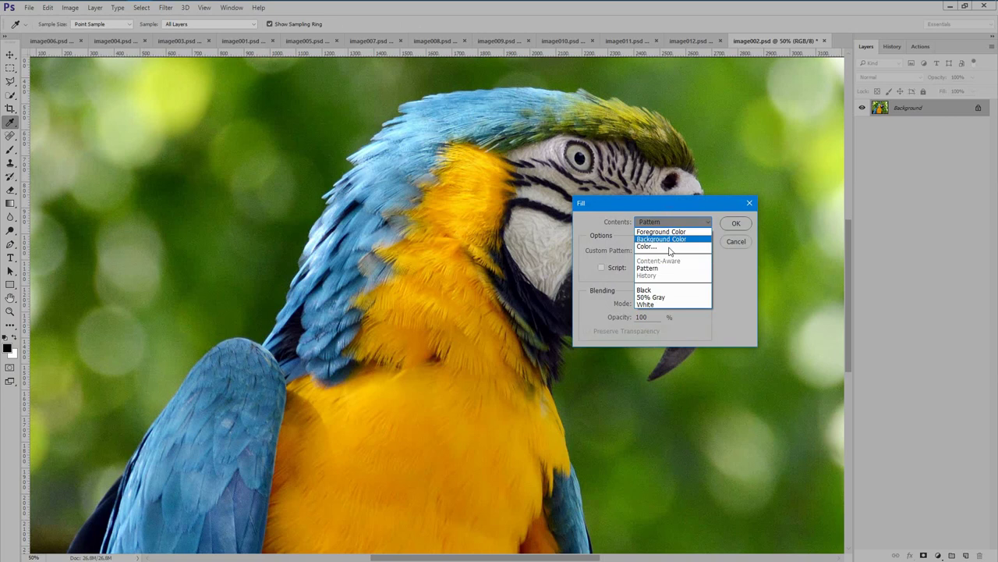
left_click(676, 268)
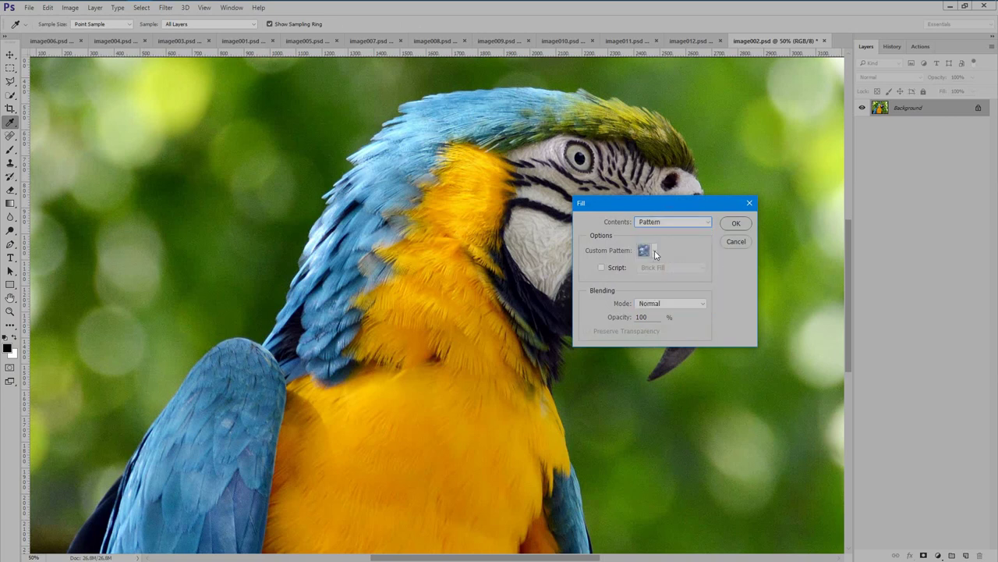
left_click(654, 251)
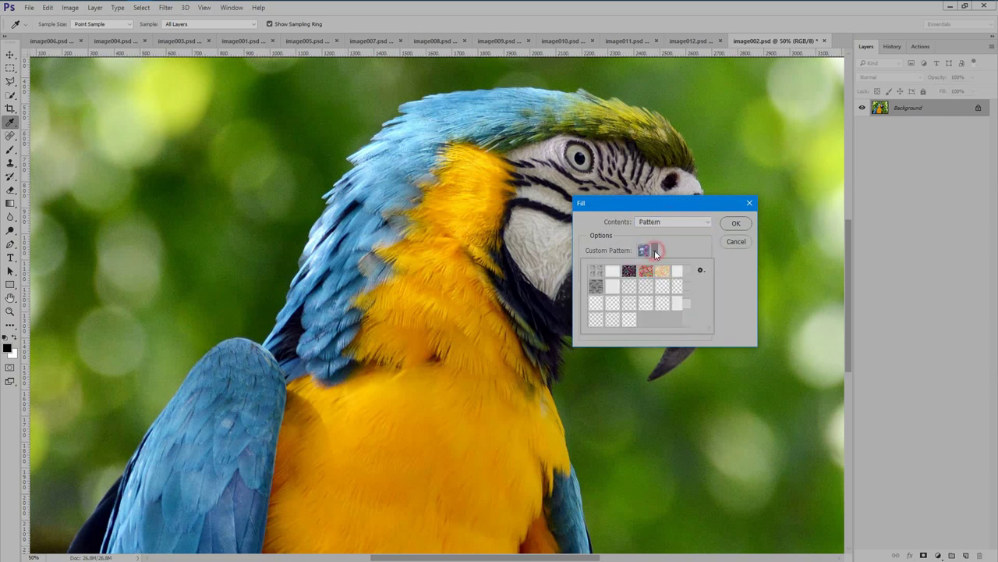
left_click(702, 271)
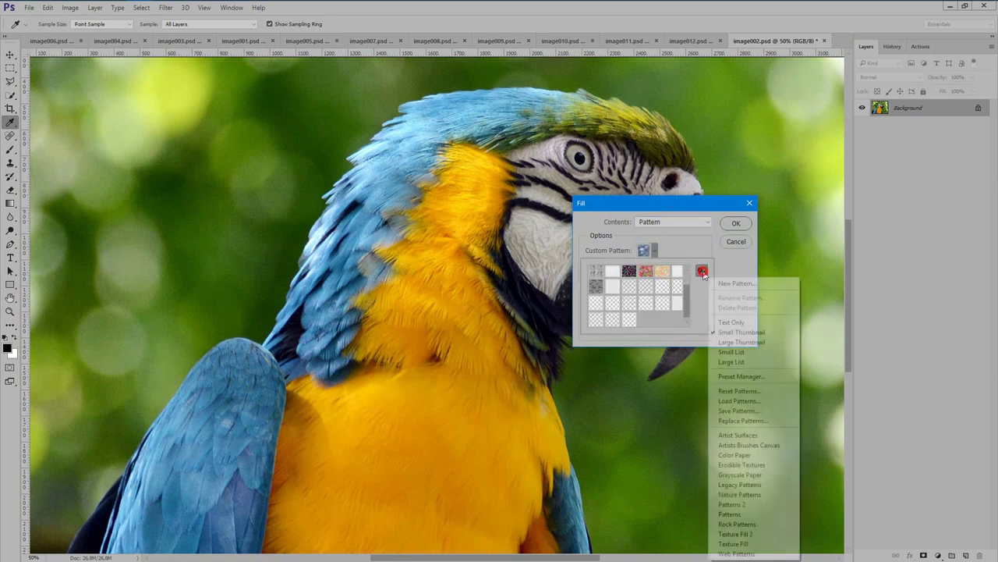
left_click(769, 401)
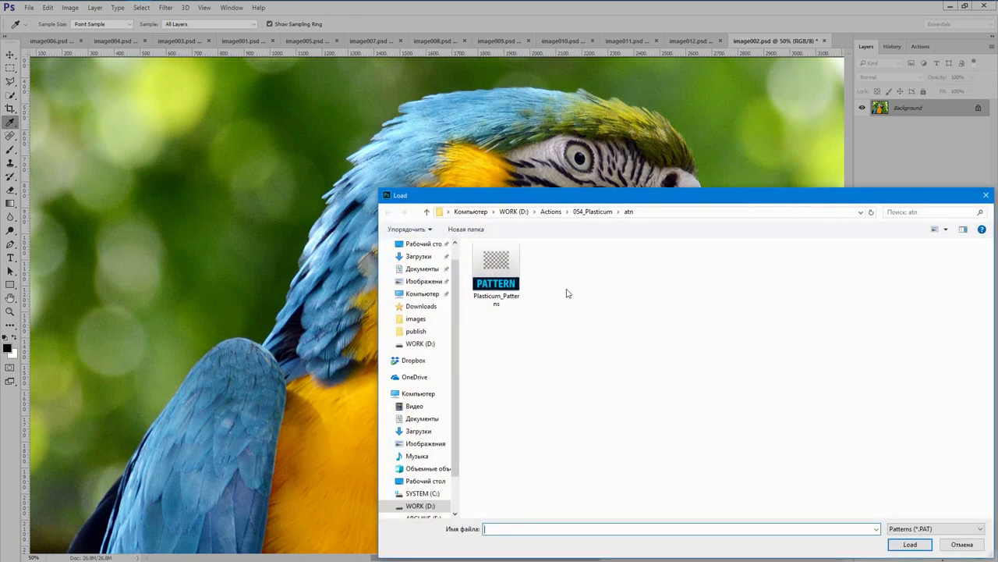
left_click(501, 269)
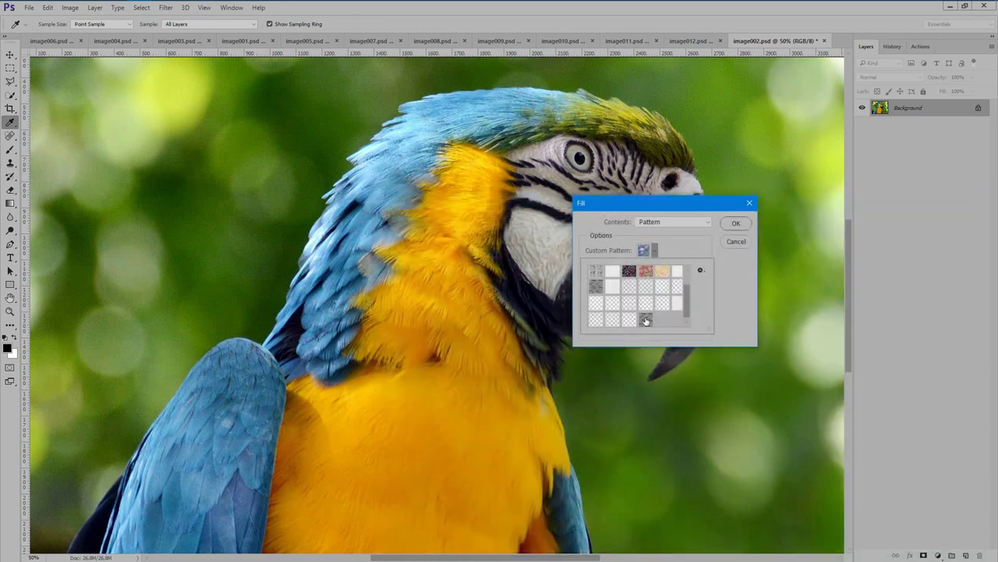
left_click(736, 242)
key("v")
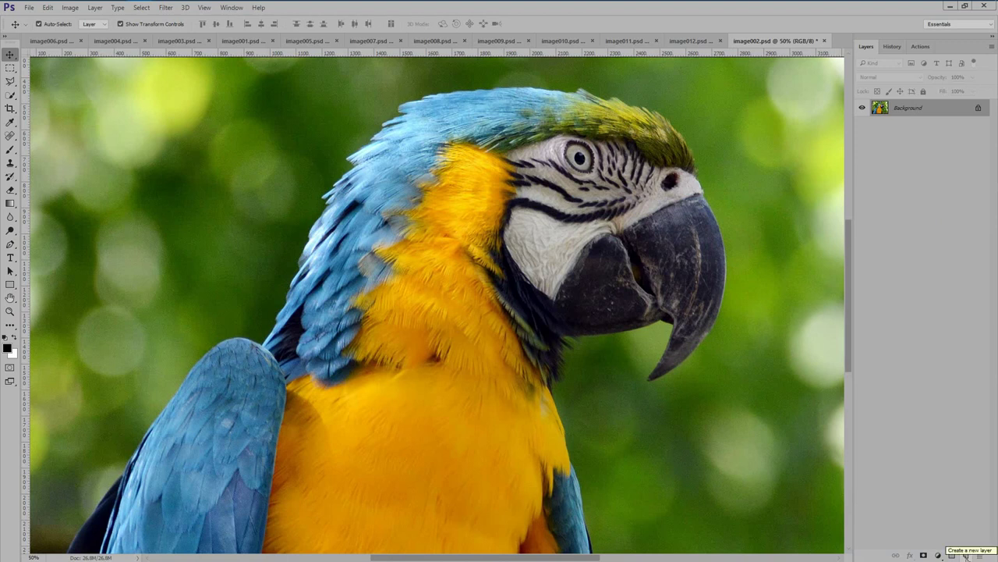
- Add a new empty layer named profactions above the Background
left_click(966, 555)
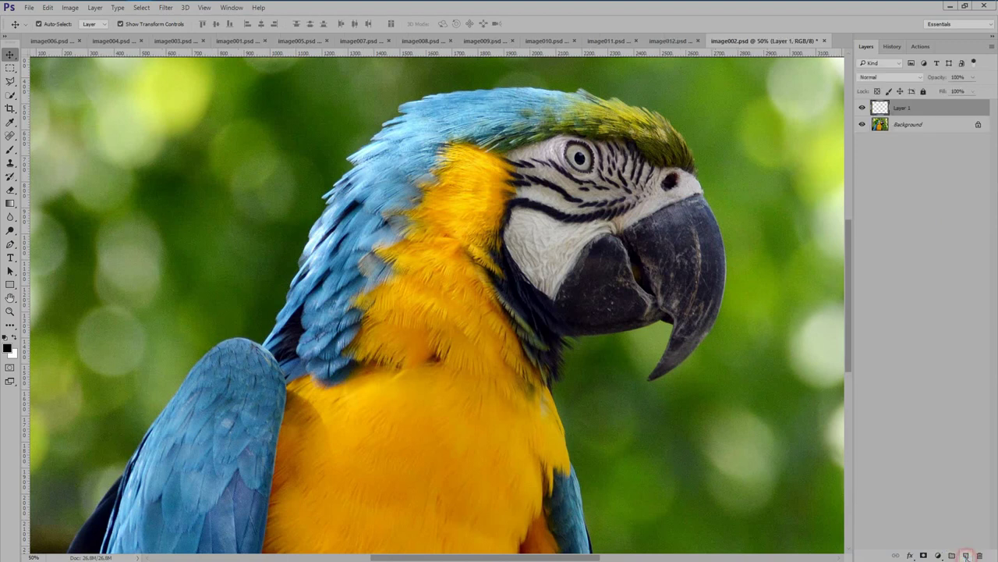
double_click(901, 109)
type("profactions")
key("Return")
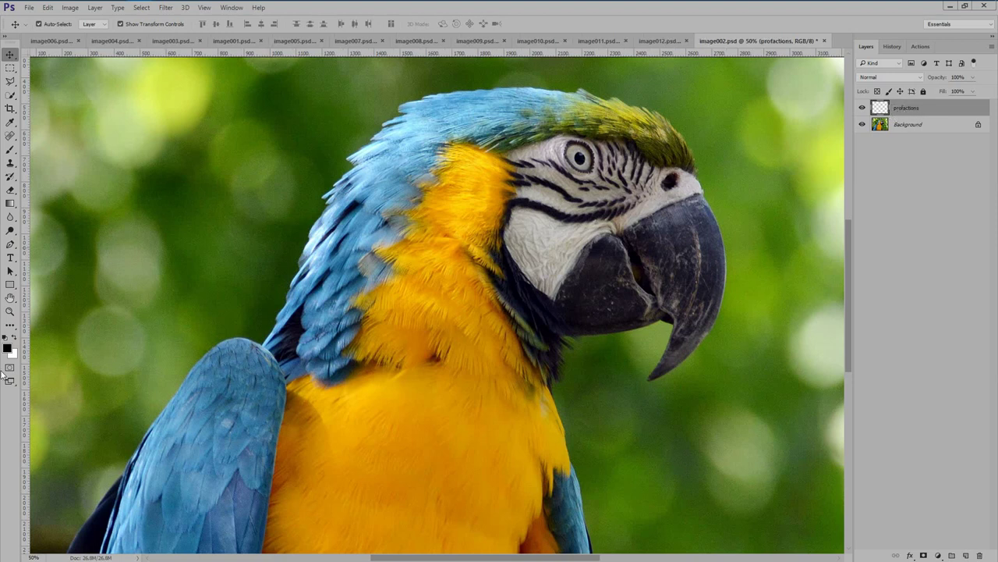
- Set the foreground colour to pure red (ff0000)
left_click(9, 349)
type("ff0000")
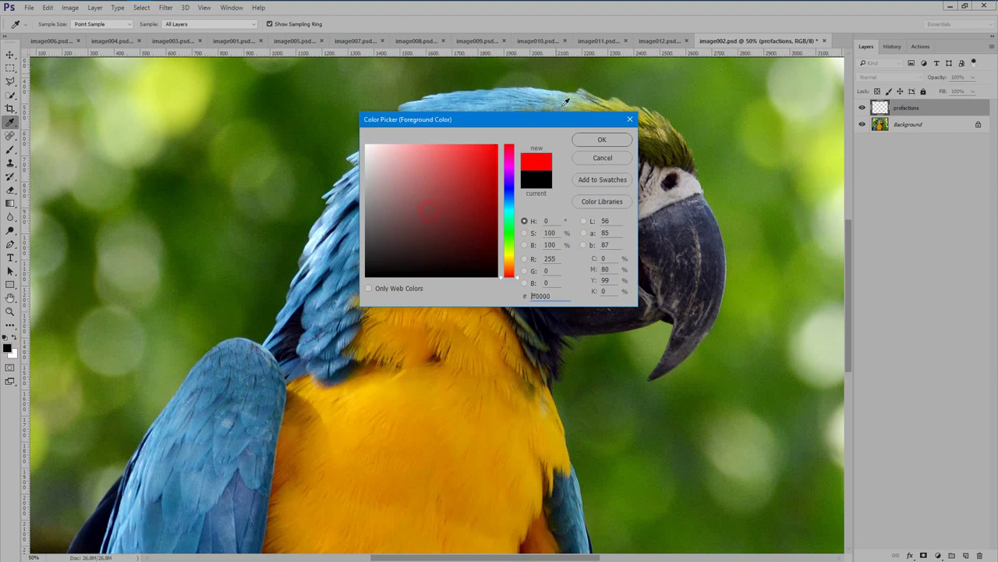
left_click(505, 245)
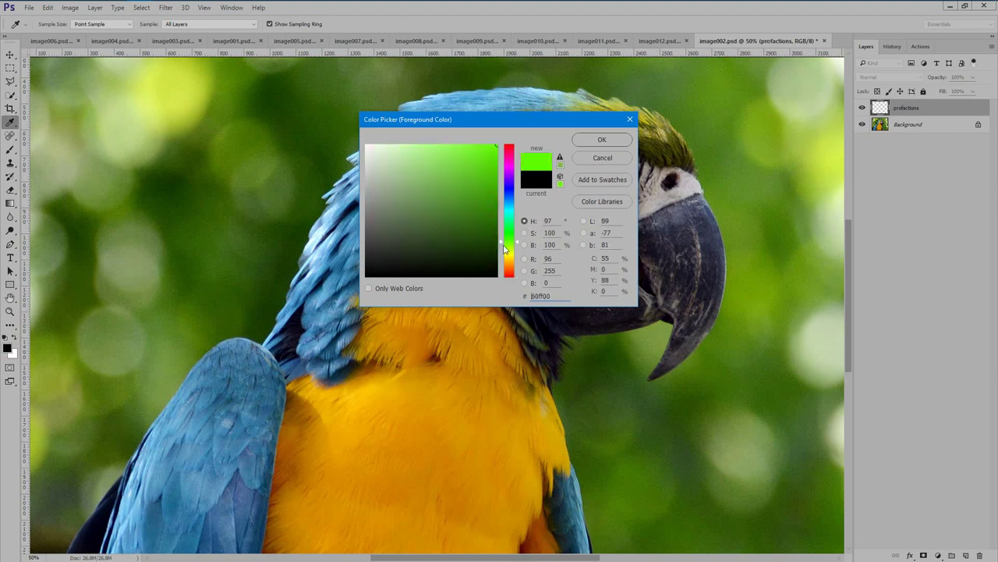
left_click(509, 267)
left_click(508, 195)
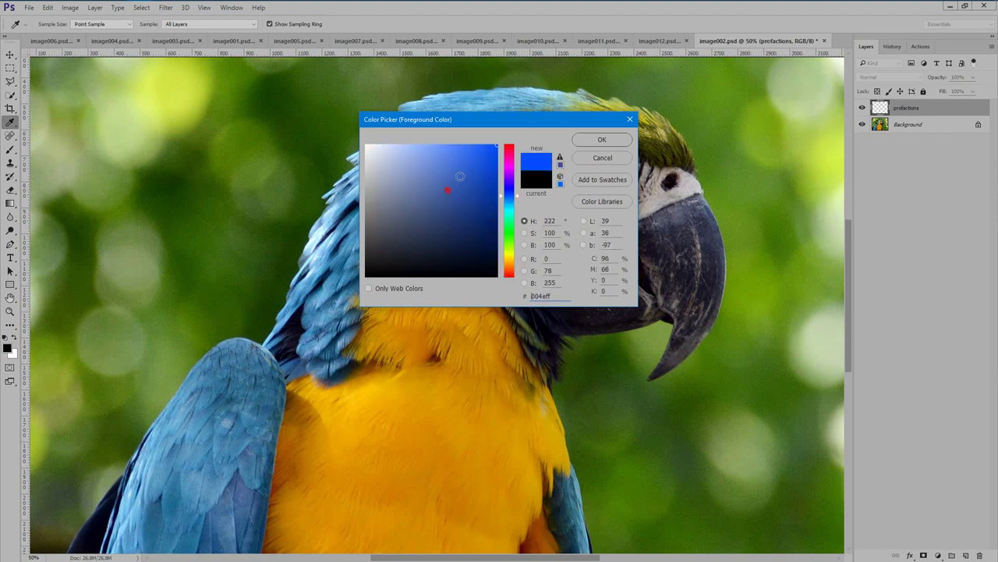
left_click(508, 146)
left_click(602, 139)
key("v")
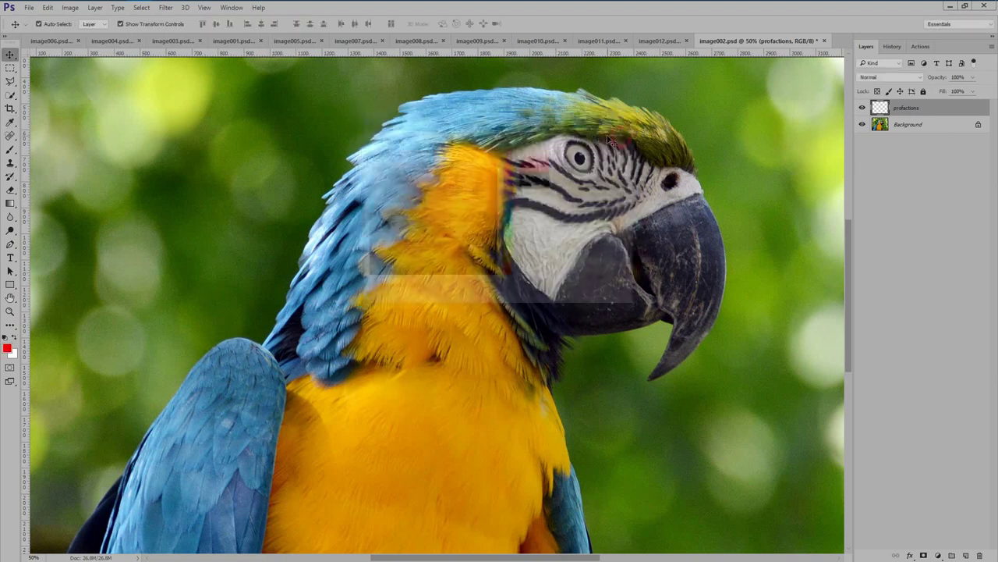
- Choose the Brush tool with a different brush tip size
left_click(10, 149)
left_click(41, 25)
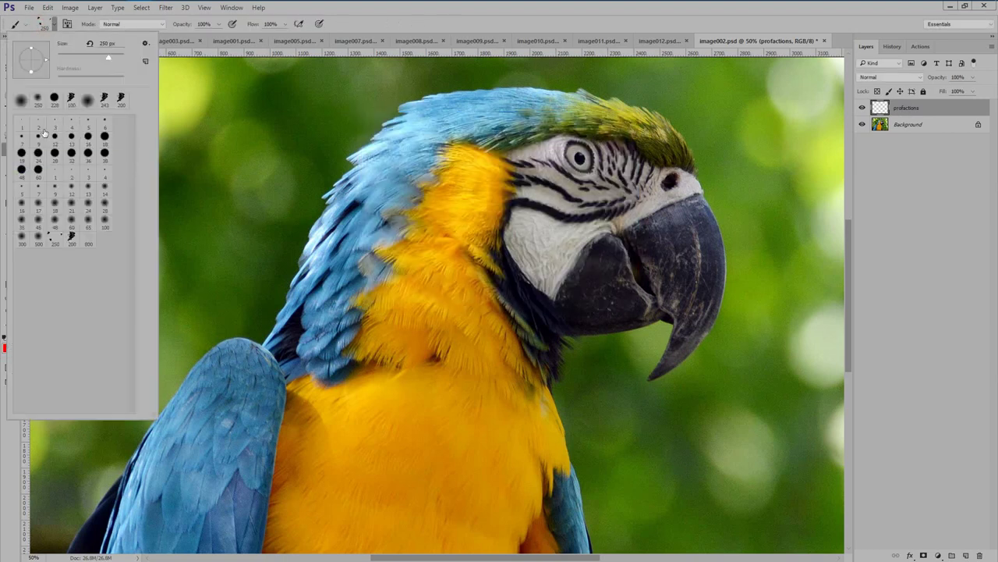
left_click(63, 205)
- Paint red over the parrot's head, beak, eye patch and upper body on profactions
left_click(916, 109)
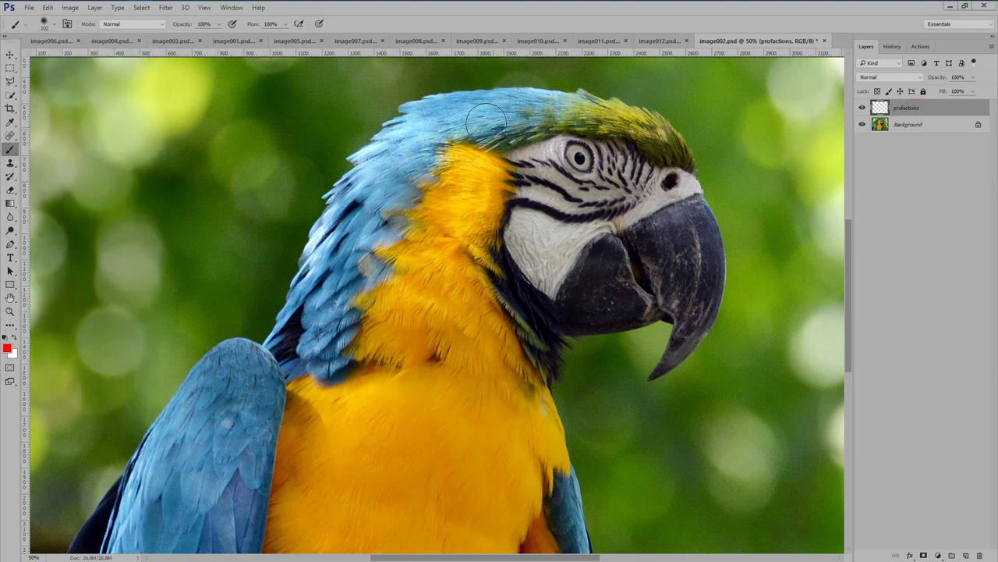
mouse_move(468, 131)
left_mouse_down()
mouse_move(460, 128)
mouse_move(481, 113)
mouse_move(428, 117)
mouse_move(608, 117)
mouse_move(675, 179)
mouse_move(687, 199)
mouse_move(691, 312)
mouse_move(660, 379)
left_mouse_up()
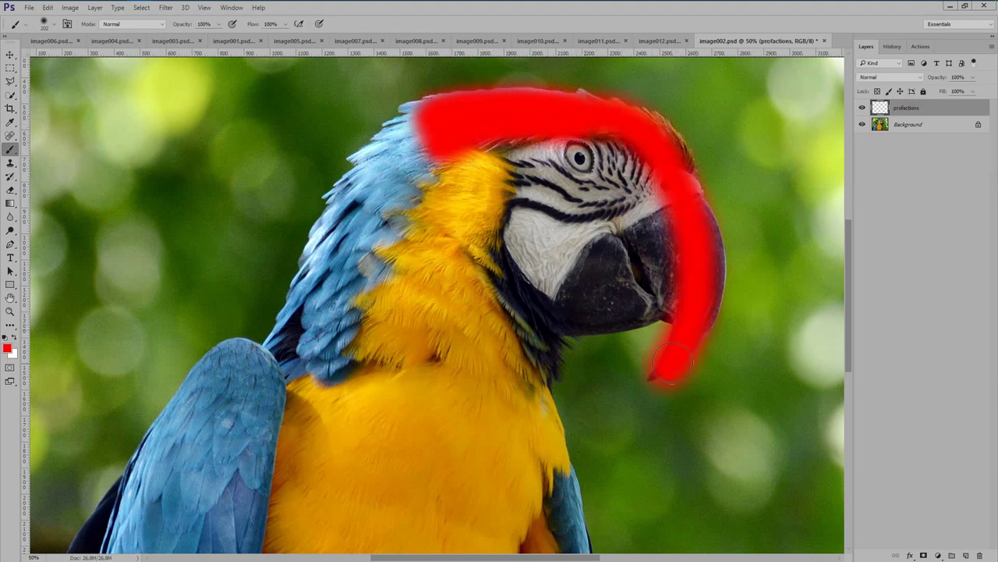
mouse_move(621, 321)
left_mouse_down()
mouse_move(507, 320)
mouse_move(640, 227)
mouse_move(624, 179)
mouse_move(699, 294)
left_mouse_up()
mouse_move(656, 189)
left_mouse_down()
mouse_move(546, 179)
mouse_move(479, 208)
left_mouse_up()
mouse_move(419, 132)
left_mouse_down()
mouse_move(322, 241)
mouse_move(268, 366)
mouse_move(218, 386)
mouse_move(134, 502)
mouse_move(170, 441)
mouse_move(234, 484)
mouse_move(312, 507)
mouse_move(367, 227)
mouse_move(392, 310)
mouse_move(484, 312)
mouse_move(539, 344)
mouse_move(553, 468)
mouse_move(483, 312)
mouse_move(546, 367)
mouse_move(429, 257)
mouse_move(339, 387)
mouse_move(312, 335)
mouse_move(398, 184)
mouse_move(468, 180)
mouse_move(570, 243)
mouse_move(482, 261)
left_mouse_up()
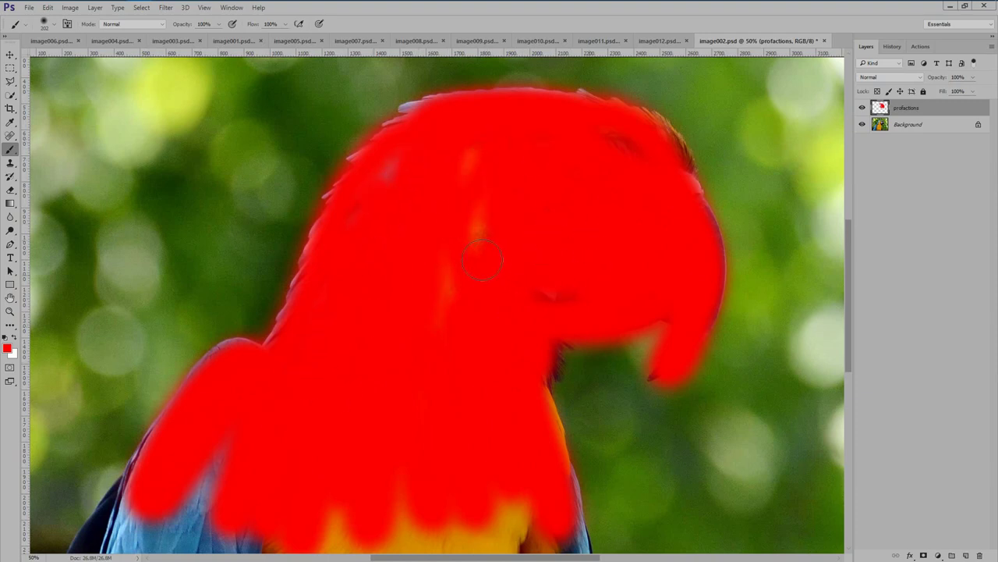
left_click(10, 55)
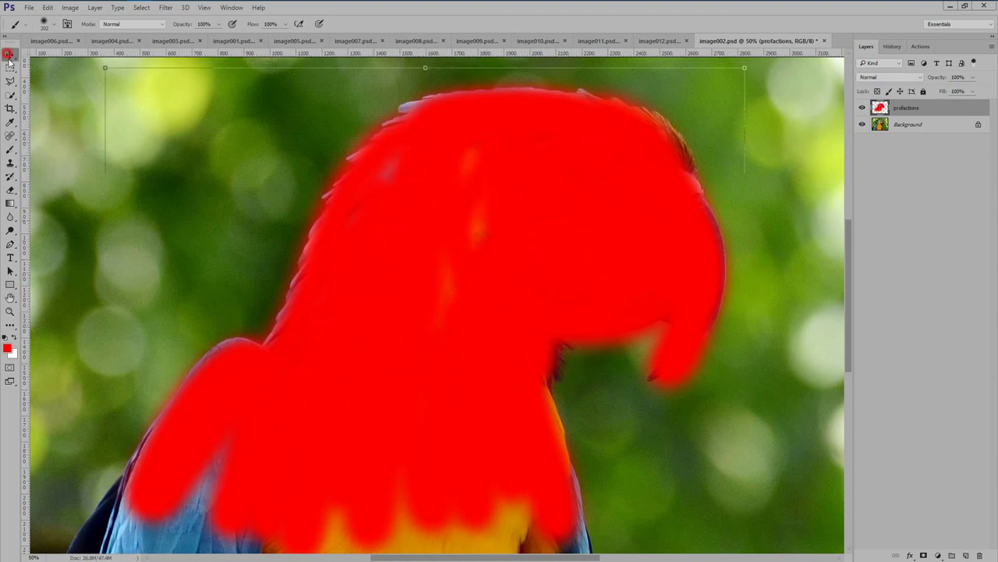
- Check the red profactions layer, then play the Plasticum CC2015 action
left_click(862, 110)
left_click(862, 110)
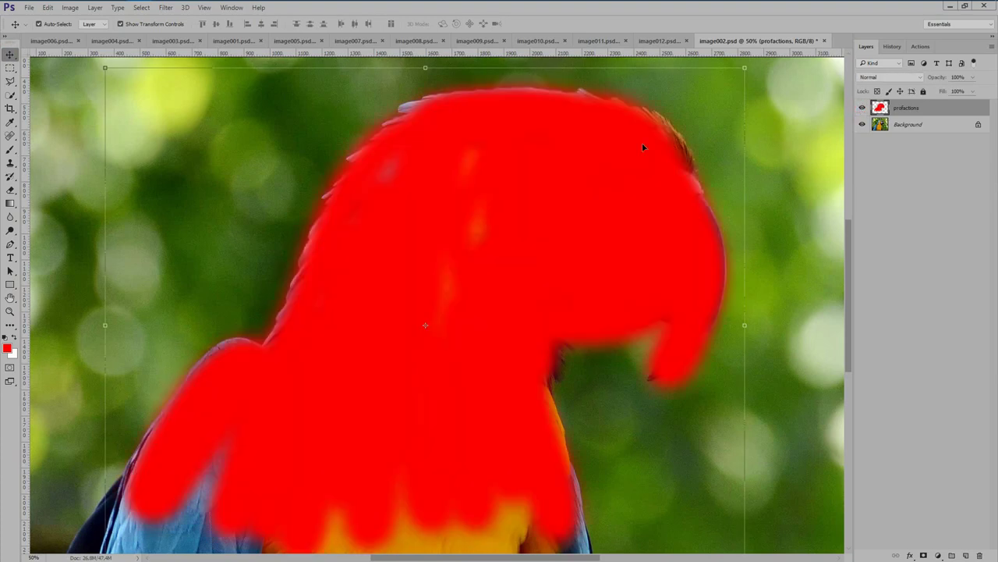
mouse_move(643, 147)
left_mouse_down()
mouse_move(663, 123)
mouse_move(566, 305)
left_mouse_up()
key("ctrl+z")
left_click(919, 48)
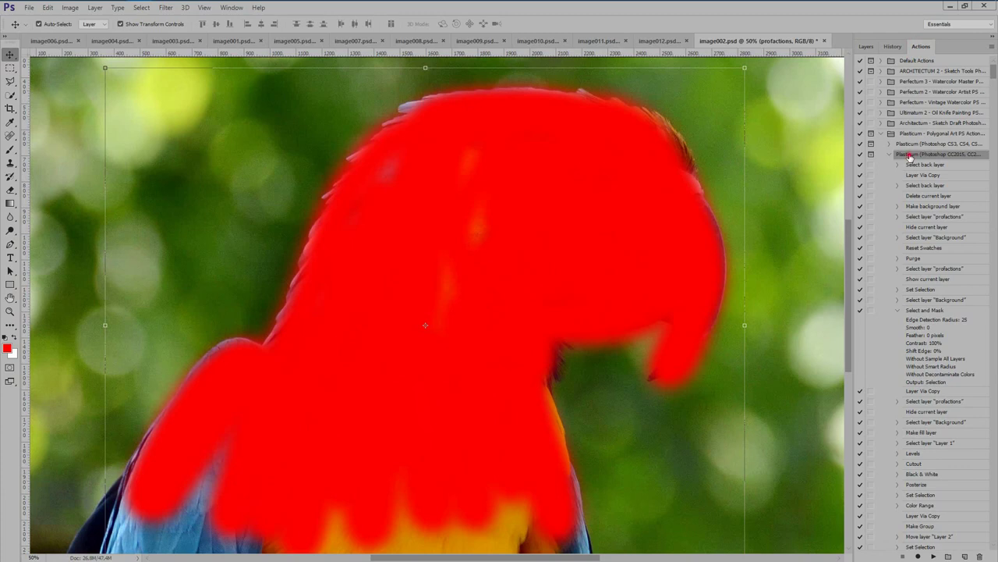
left_click(933, 555)
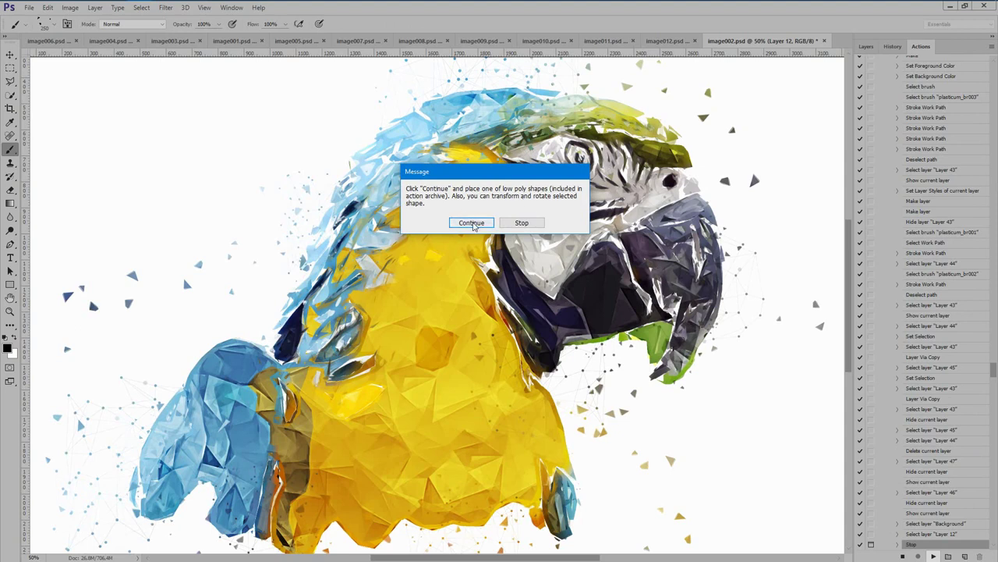
- Continue the action and select shape001 in WORK (D:) > Actions > 054_Plasticum > atn
left_click(472, 223)
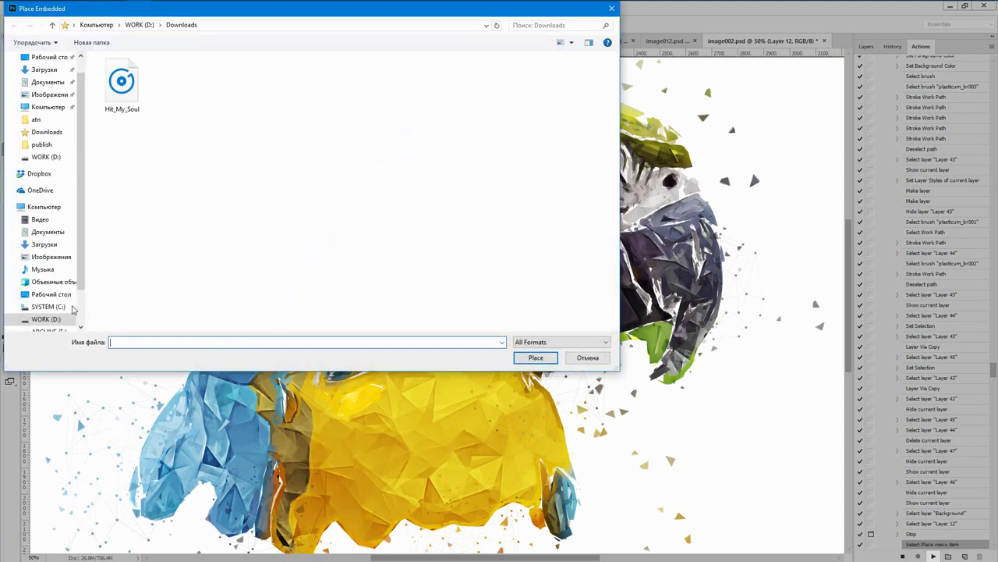
left_click(47, 319)
double_click(121, 82)
scroll(191, 228, "down", 9)
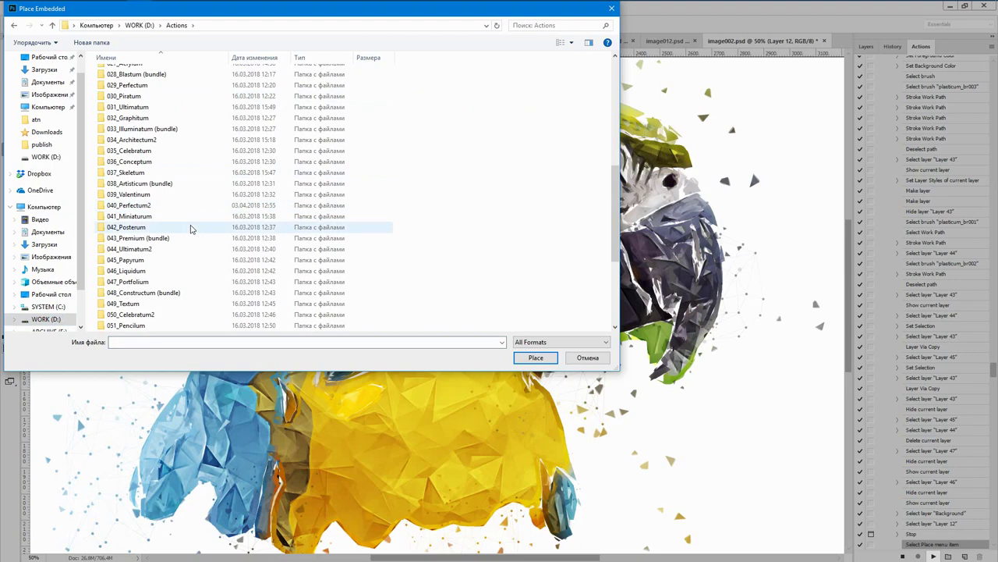
scroll(192, 228, "down", 5)
double_click(129, 199)
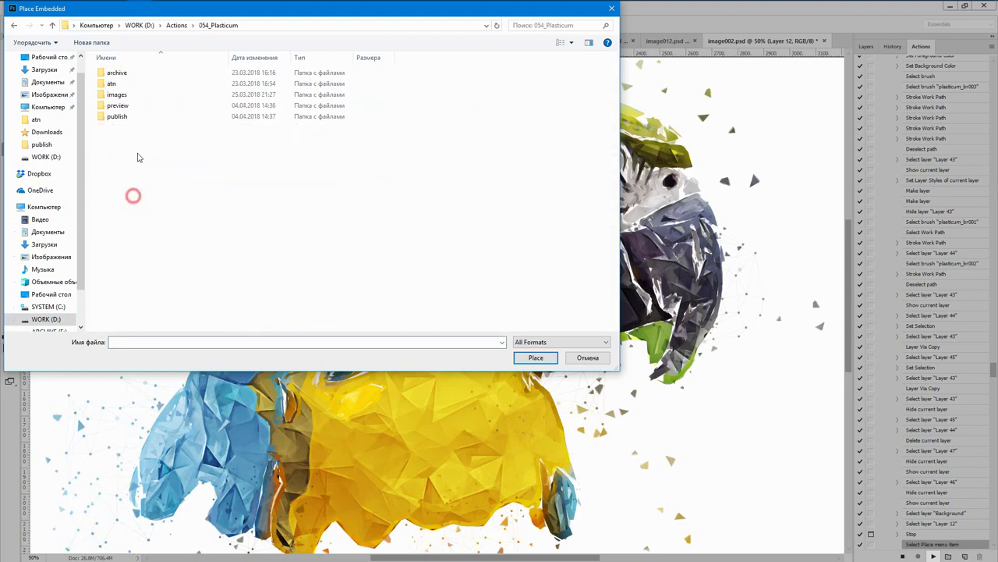
double_click(113, 84)
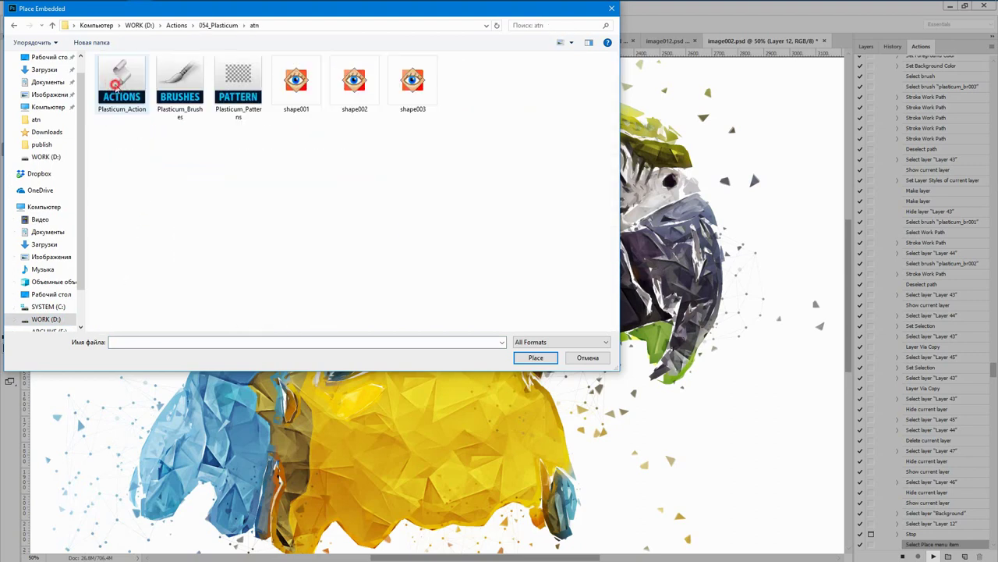
left_click(305, 84)
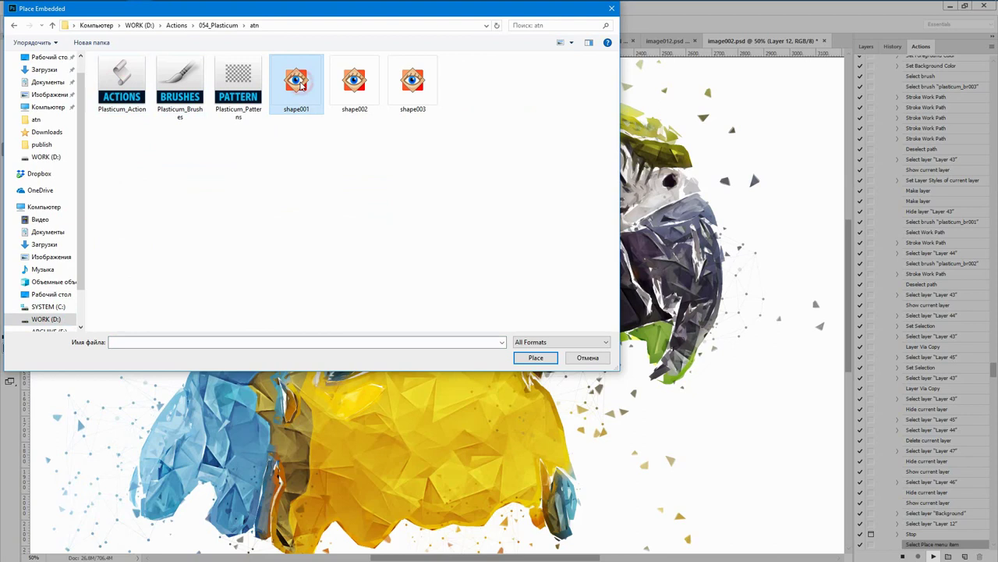
left_click(354, 83)
left_click(425, 85)
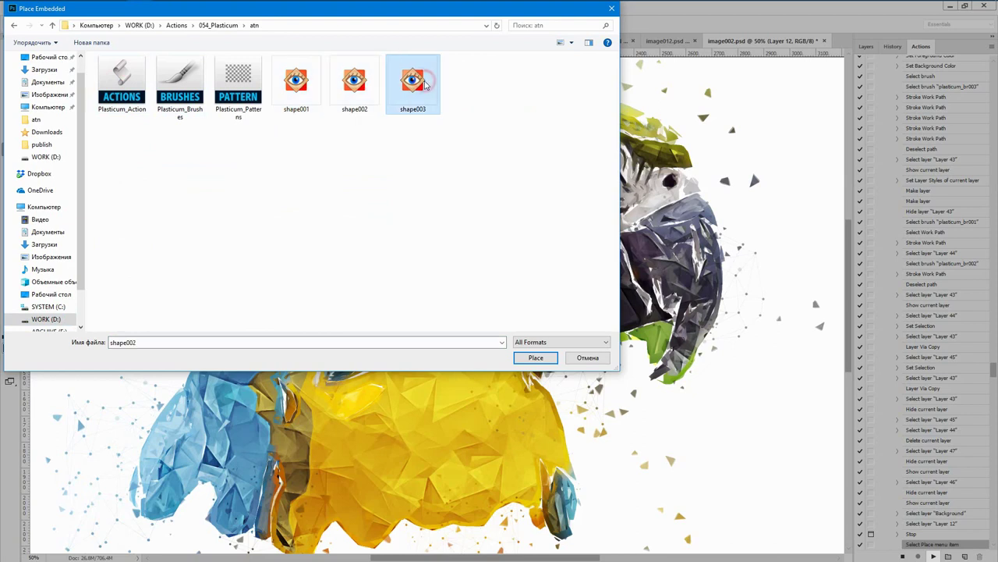
left_click(305, 85)
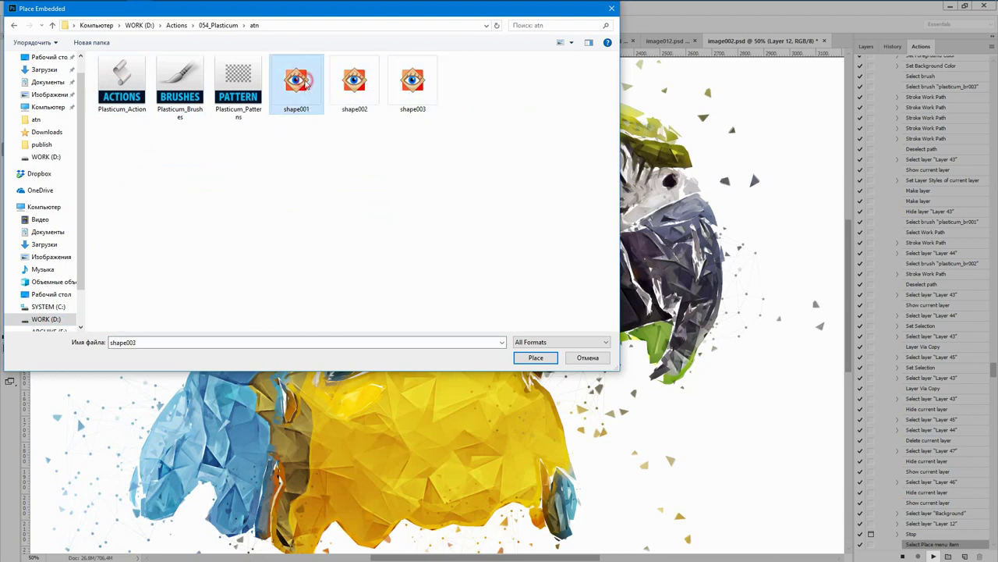
- Place shape001's black fragments enlarged, rotated about 4° and repositioned, then collapse the action
double_click(300, 82)
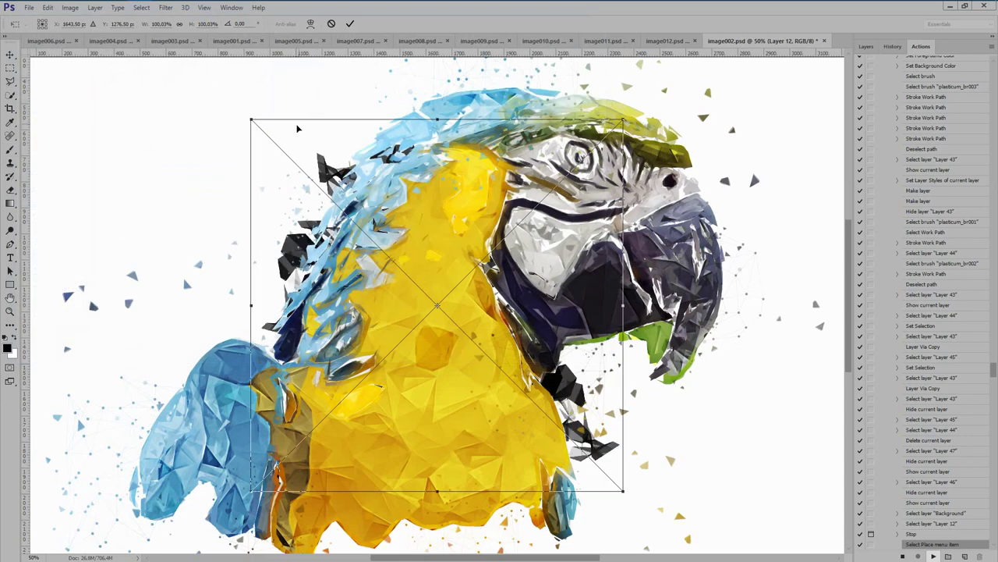
mouse_move(260, 229)
left_mouse_down()
mouse_move(475, 201)
mouse_move(69, 179)
left_mouse_up()
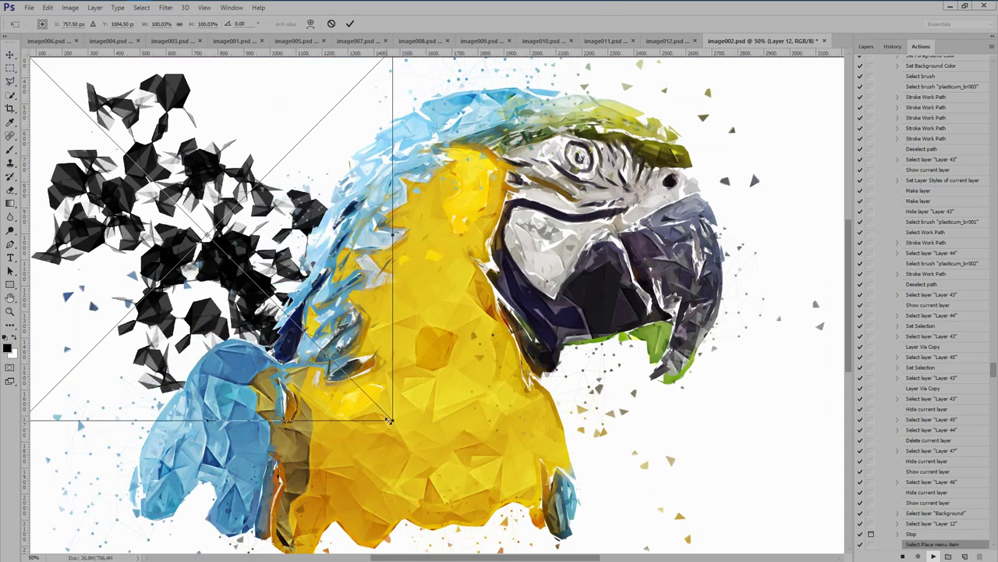
mouse_move(390, 420)
left_mouse_down()
mouse_move(507, 499)
mouse_move(540, 554)
left_mouse_up()
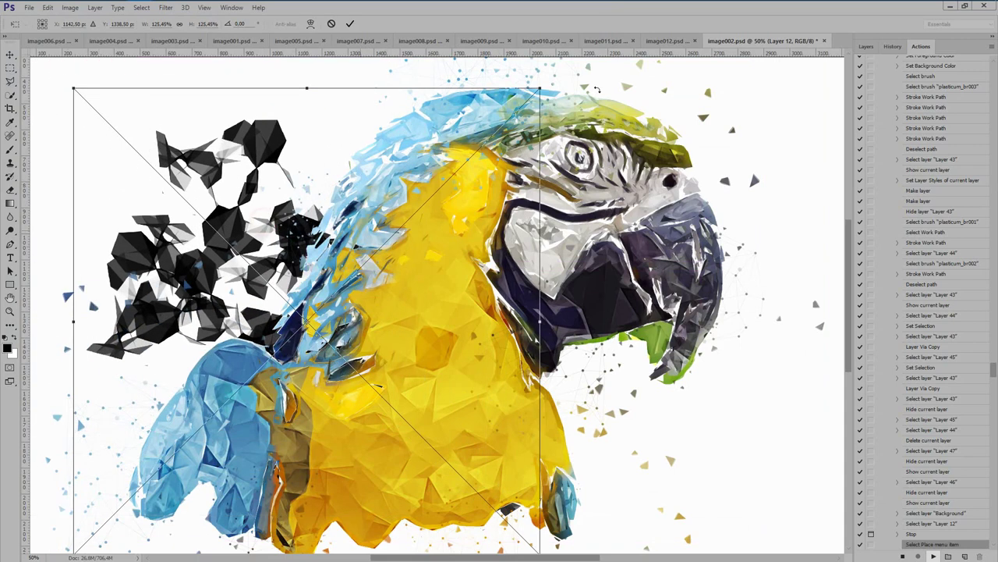
left_click_drag(549, 85, 485, 167)
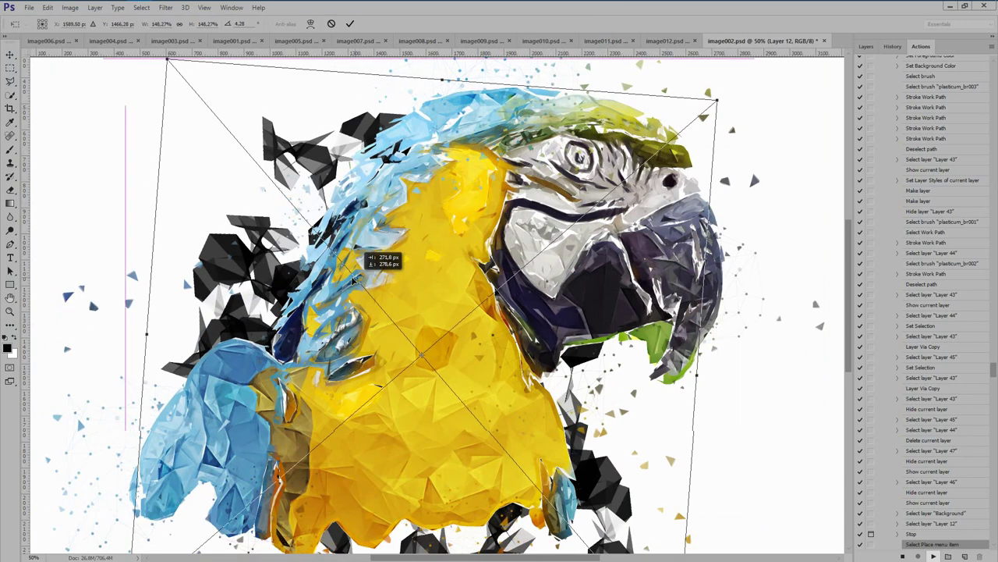
mouse_move(552, 107)
left_mouse_down()
mouse_move(331, 270)
mouse_move(323, 295)
mouse_move(292, 295)
left_mouse_up()
key("Left")
key("Left")
key("Left")
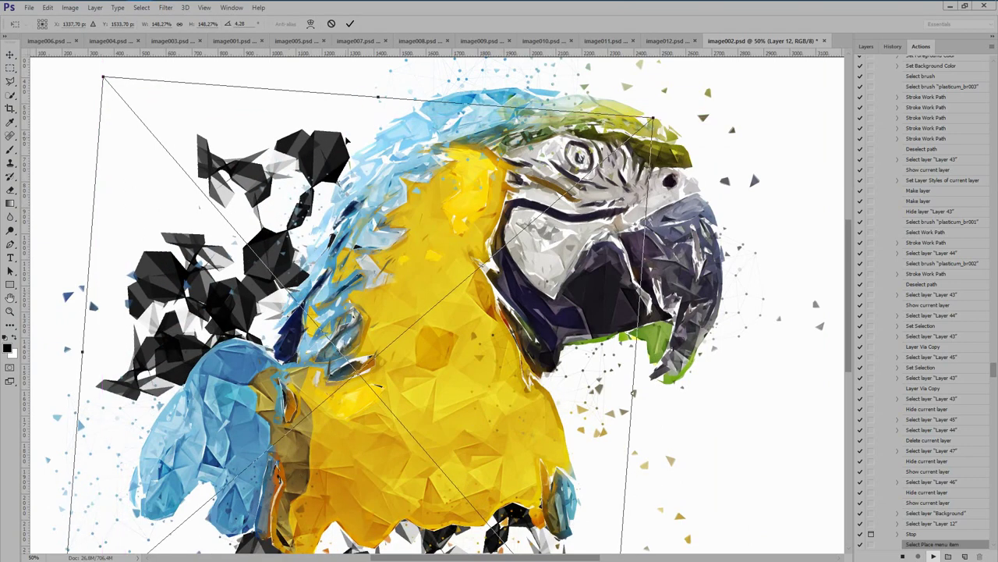
key("Return")
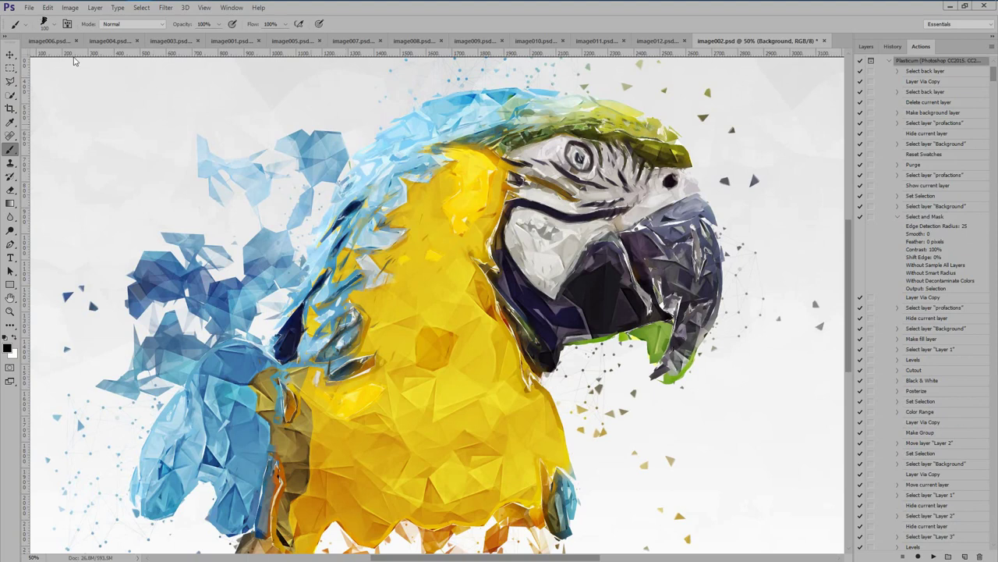
left_click(10, 54)
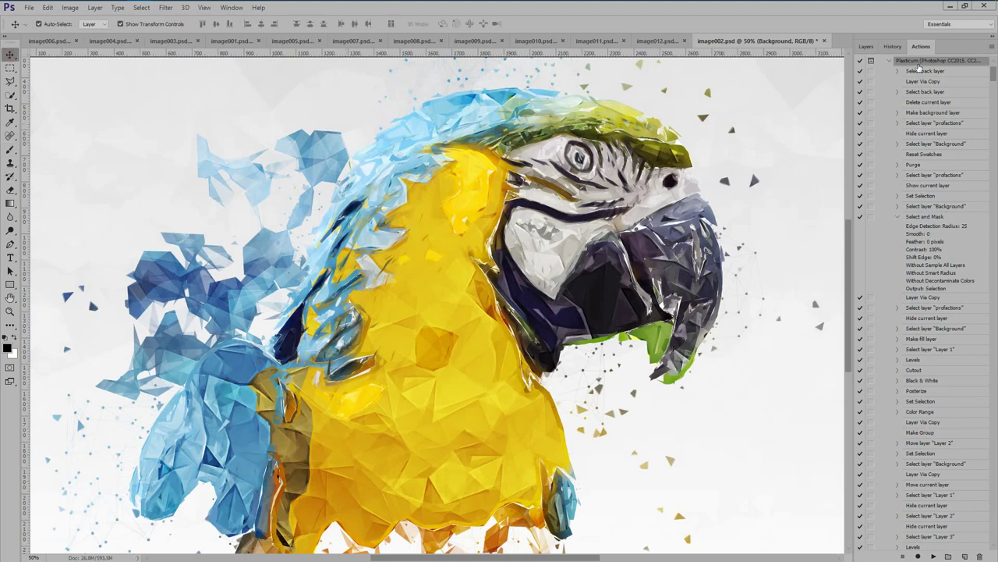
left_click(890, 61)
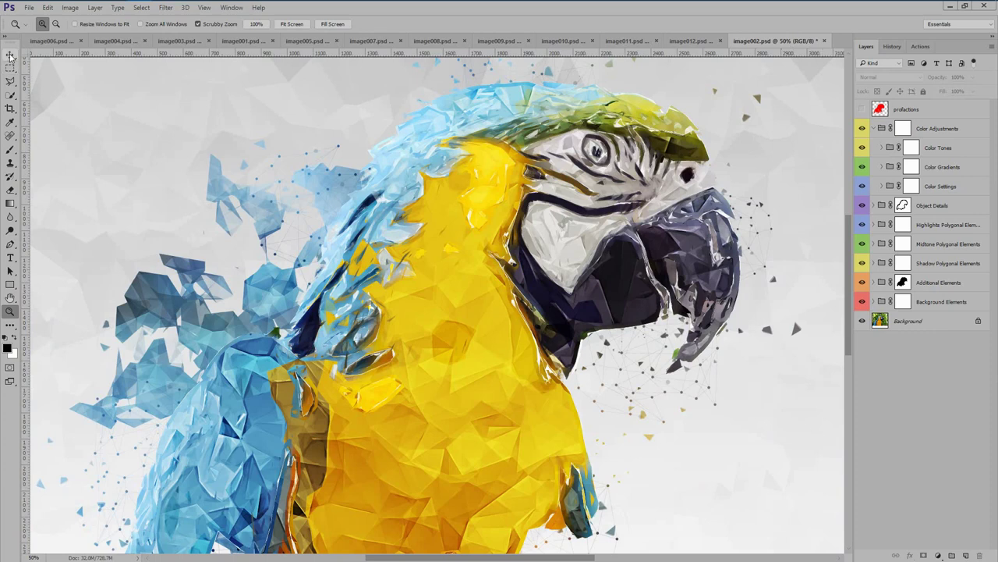
- Compare the artwork with the original photo by hiding and re-showing all effect groups
left_click(10, 55)
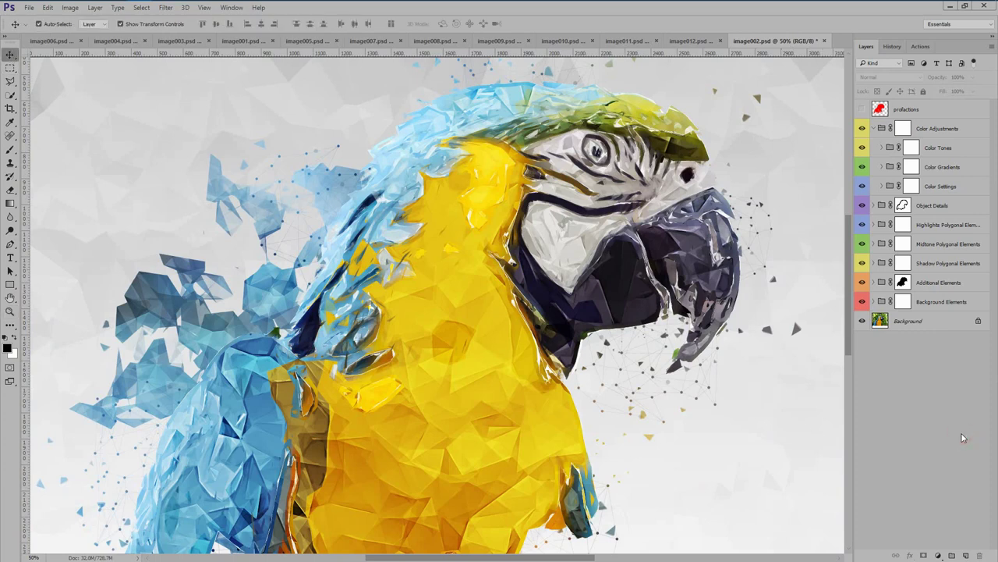
left_click_drag(863, 128, 863, 301)
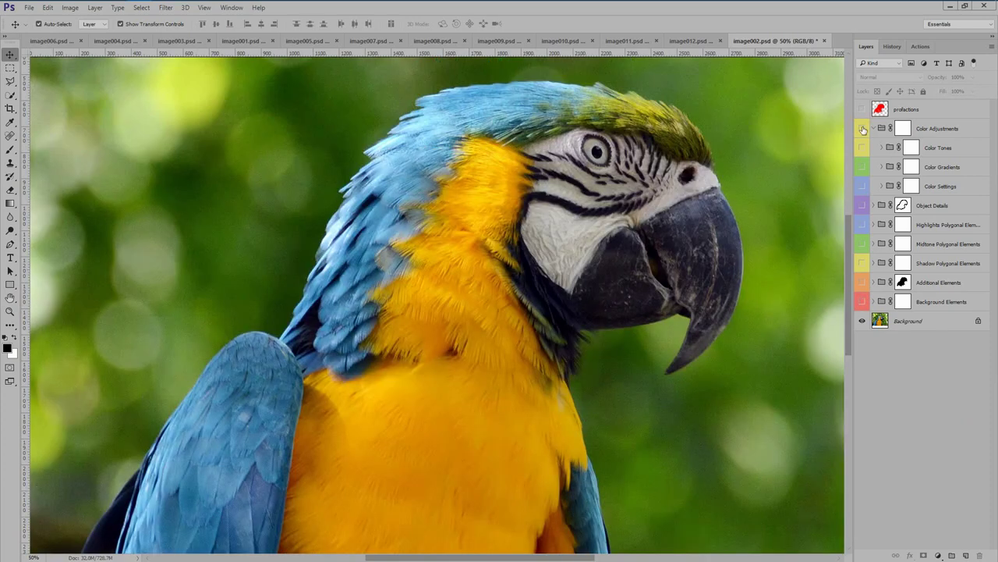
left_click_drag(862, 129, 863, 301)
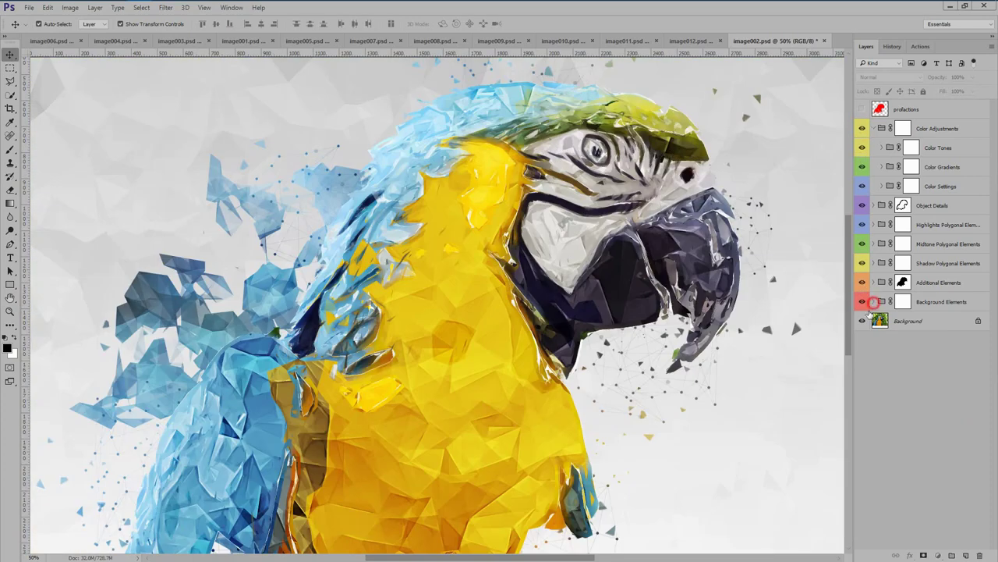
left_click(872, 301)
left_click(873, 301)
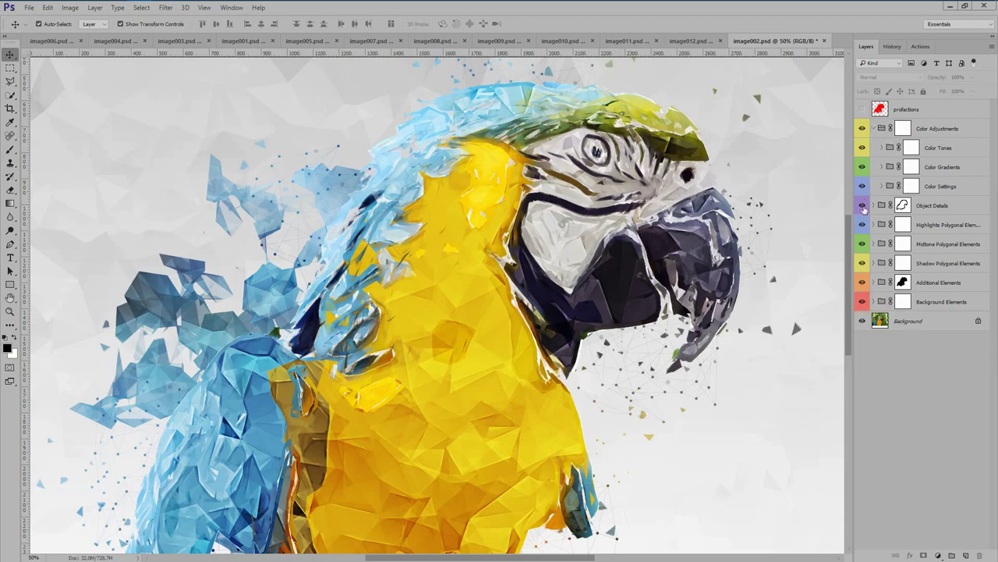
- Hide the parrot groups and Color Adjustments, briefly previewing Additional Elements, polygon groups and Object Details
left_click_drag(863, 206, 859, 266)
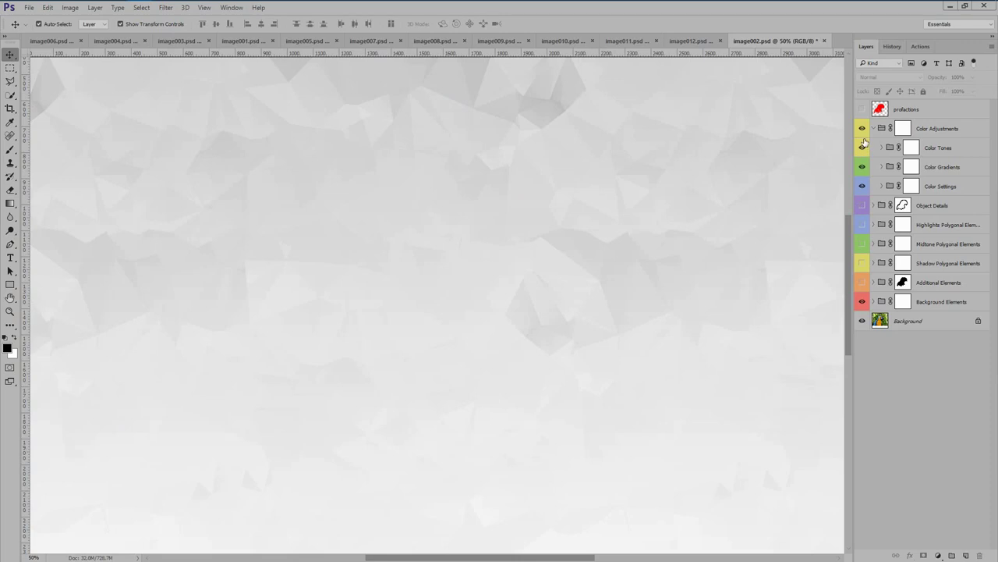
left_click(862, 128)
left_click(862, 284)
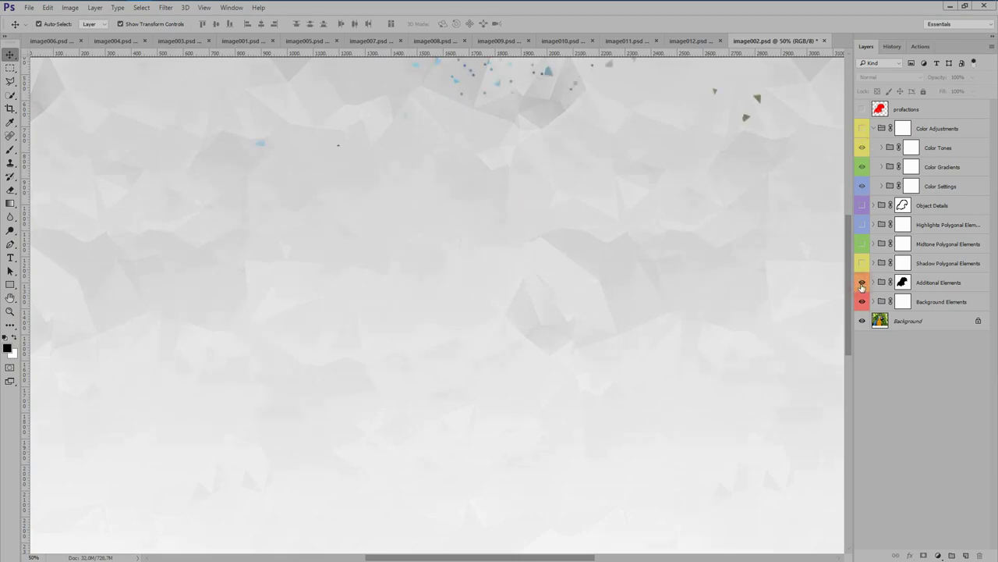
left_click(861, 283)
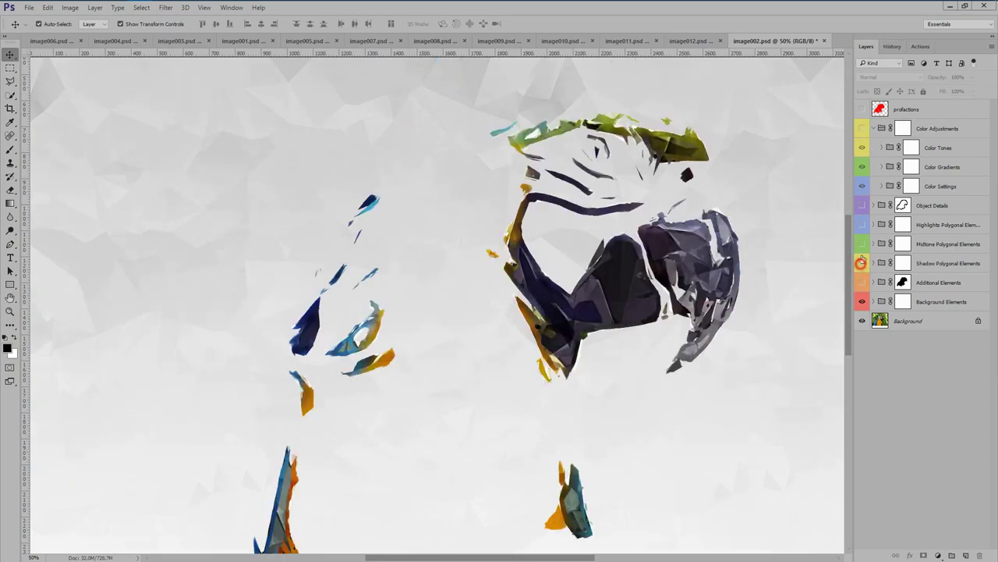
left_click(861, 245)
left_click(863, 223)
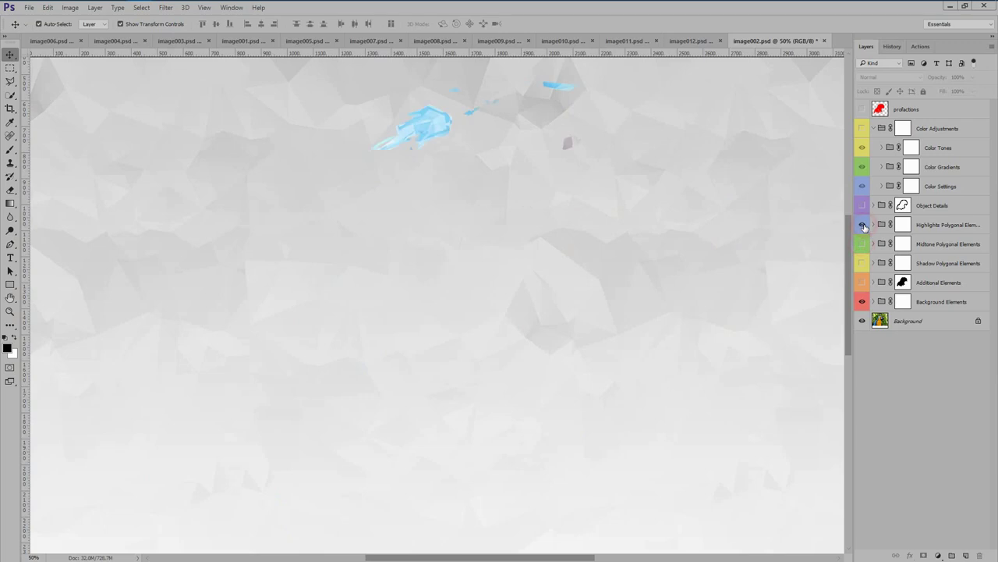
left_click(862, 205)
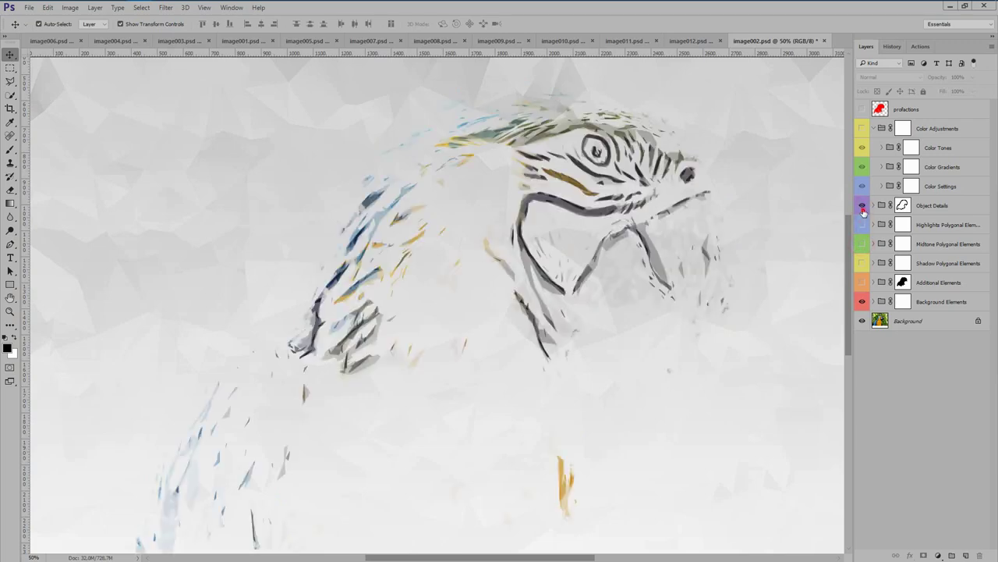
- Leave only Shadow Polygonal Elements visible and expand it to show its sublayers
left_click(863, 283)
left_click(863, 281)
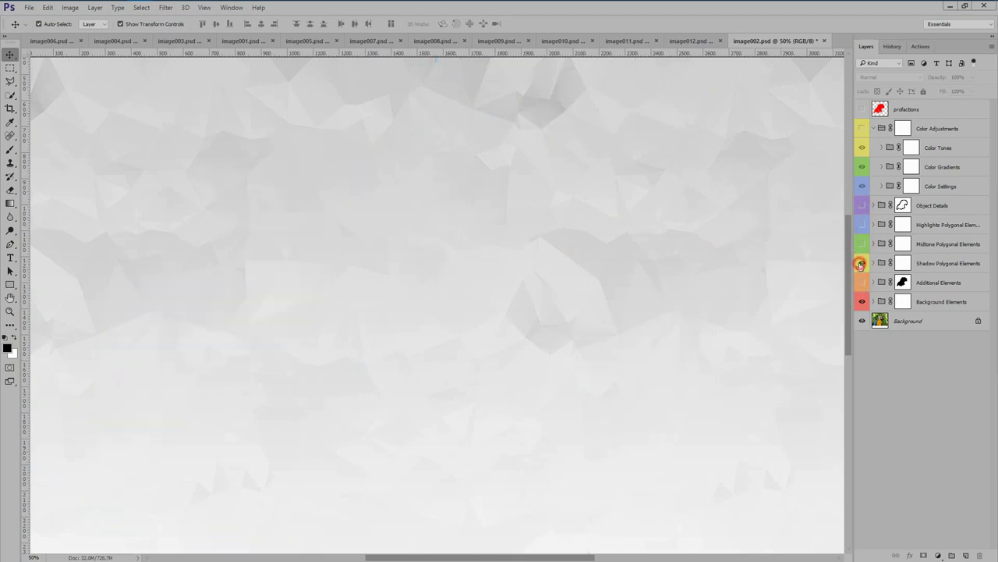
left_click(861, 264)
left_click(873, 264)
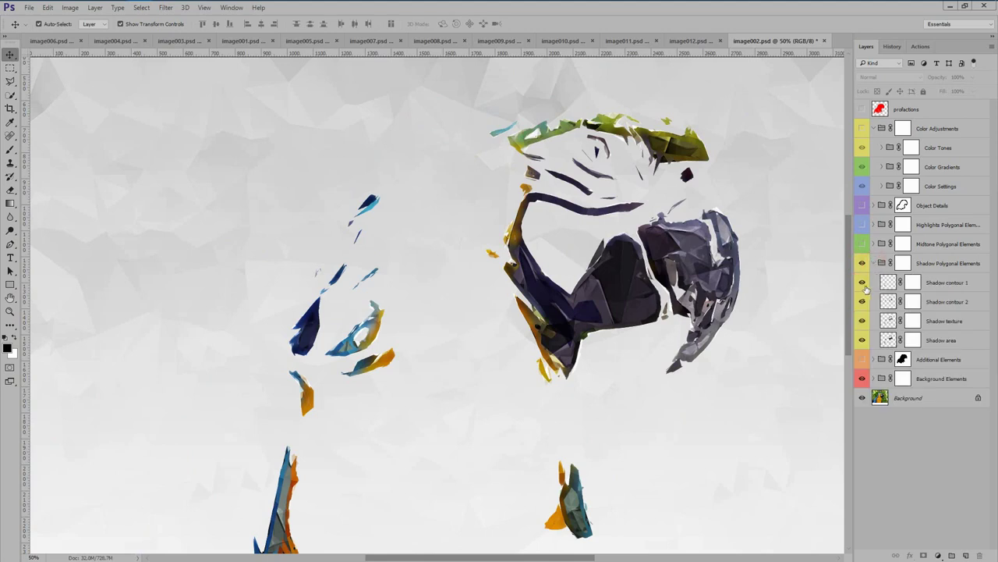
- Preview the Shadow area, contour 1, contour 2 and texture layers, then collapse and hide the group
left_click(862, 348)
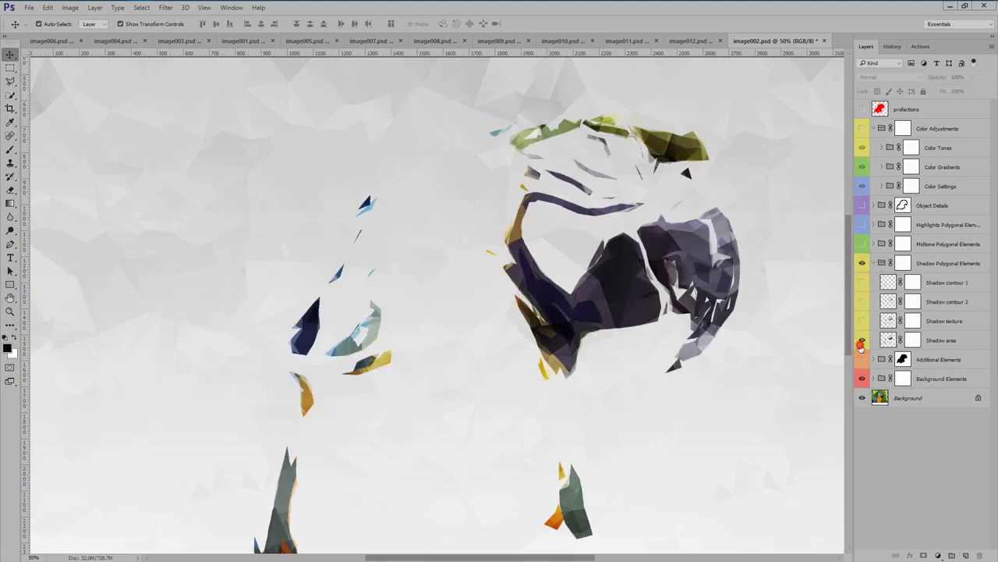
left_click(861, 340)
left_click(862, 321)
left_click(862, 320)
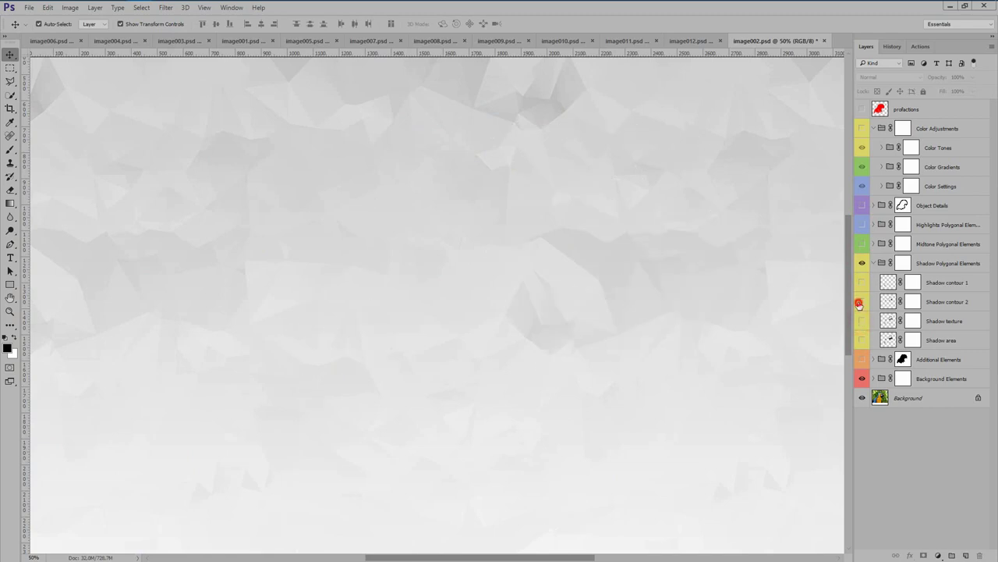
left_click(859, 303)
left_click(862, 284)
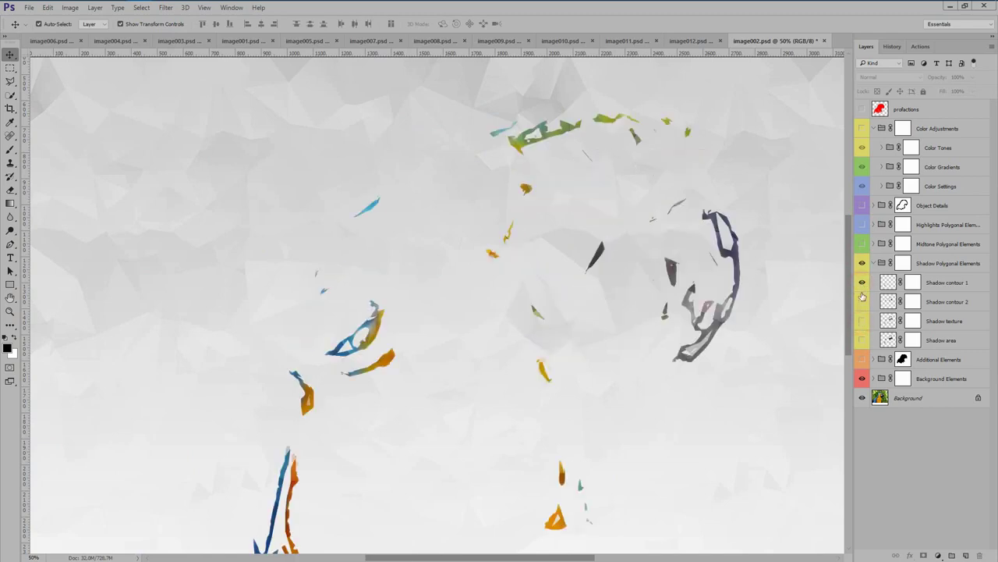
left_click(862, 304)
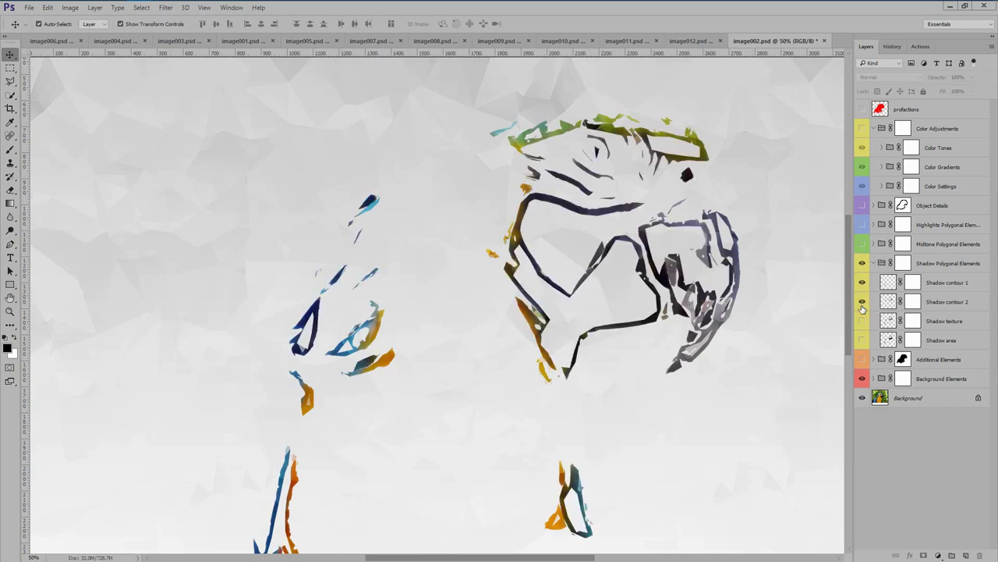
left_click(862, 322)
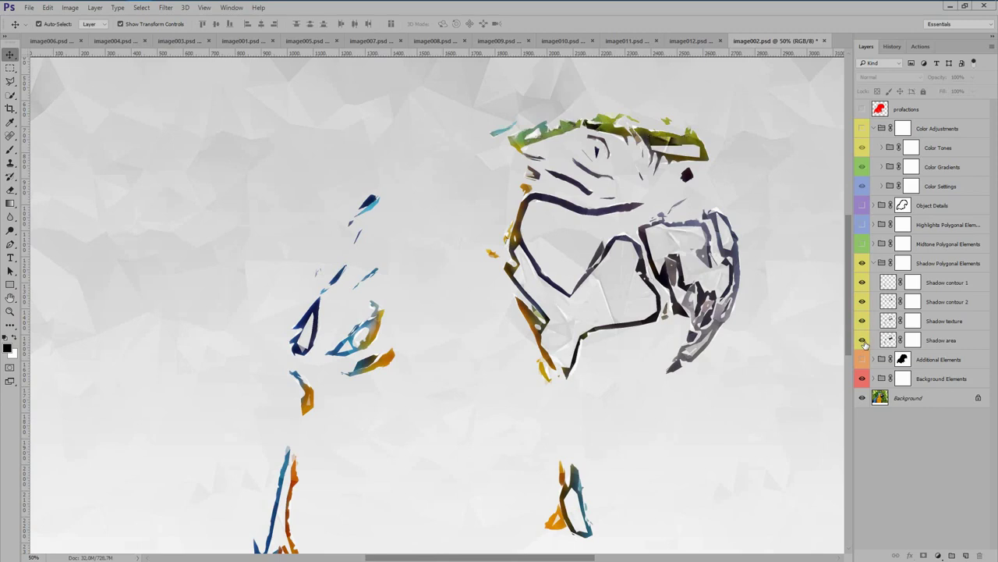
left_click(875, 263)
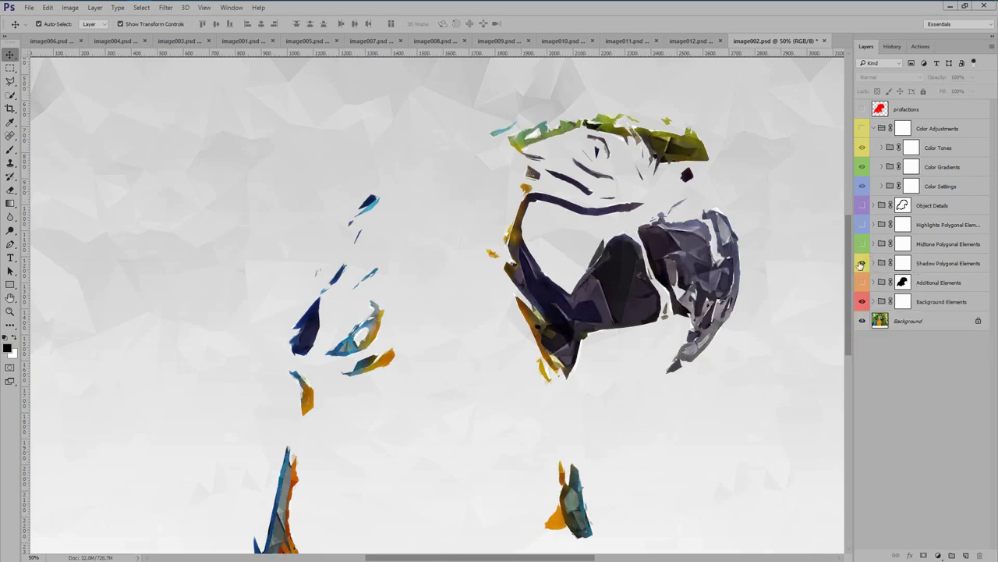
- Show and expand Midtone Polygonal Elements, previewing its area and texture layers individually
left_click(862, 244)
left_click(873, 244)
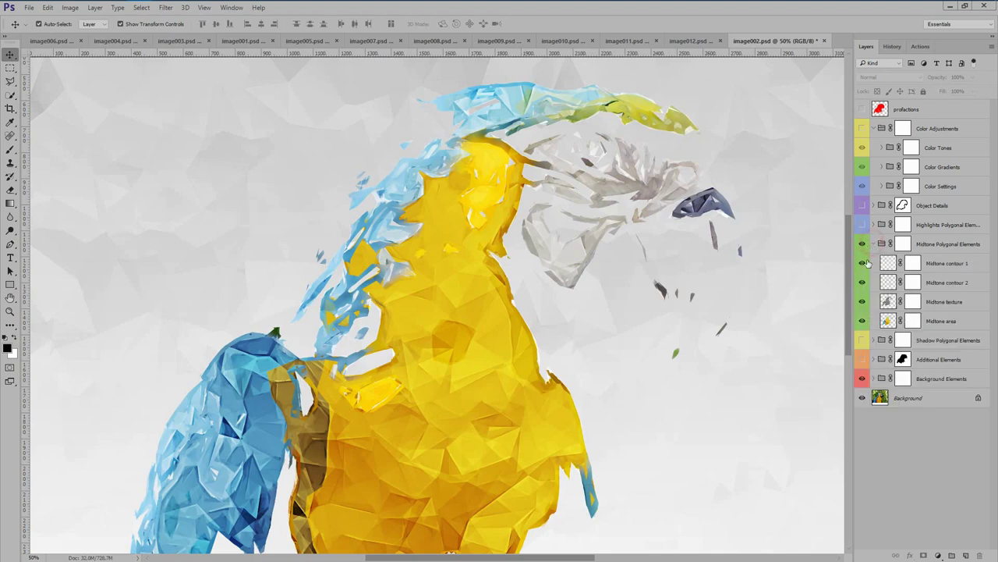
left_click_drag(862, 263, 862, 321)
left_click(863, 321)
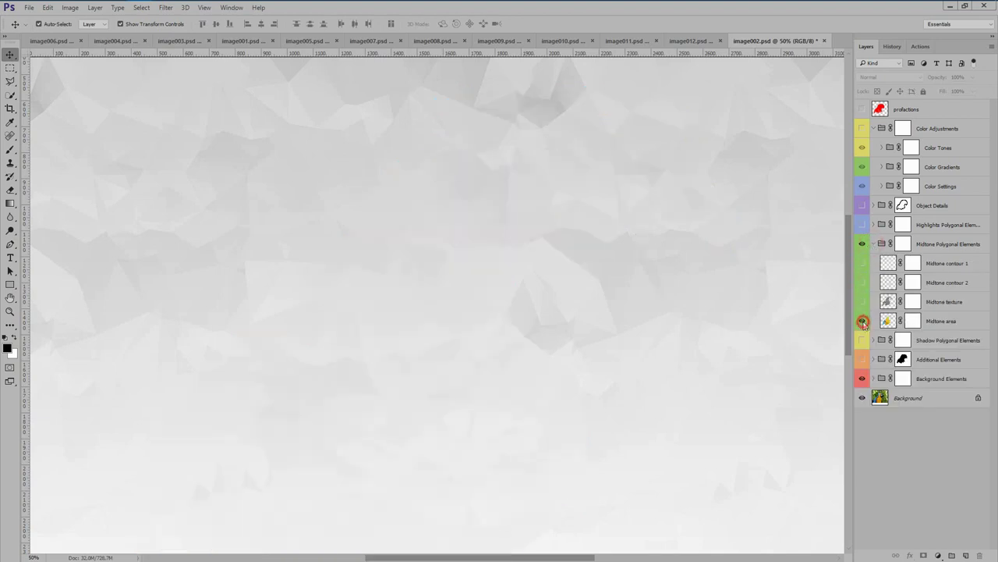
left_click(863, 320)
left_click(862, 301)
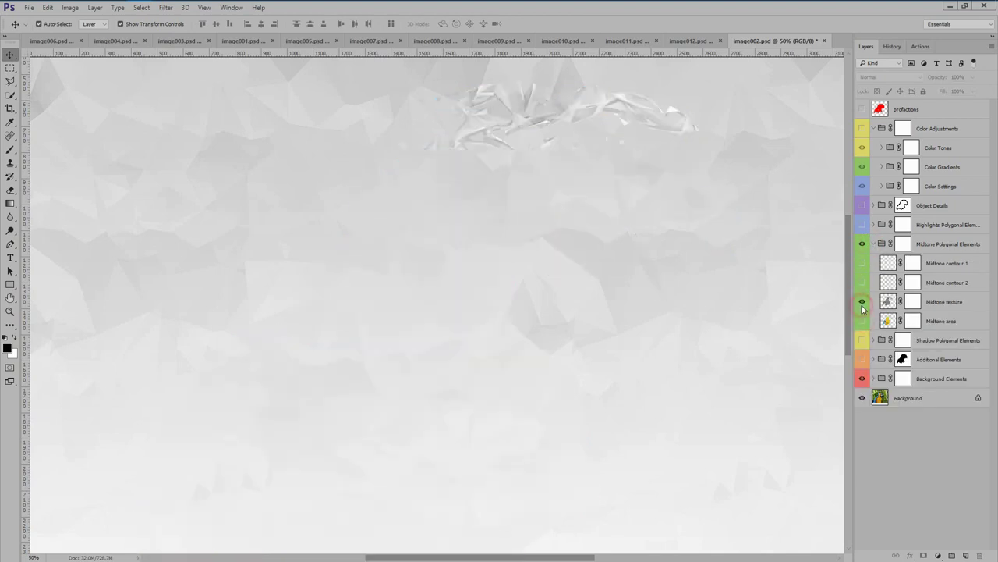
left_click(862, 302)
- Turn Midtone contour 1, contour 2, texture and area back on, then collapse the group
left_click(862, 283)
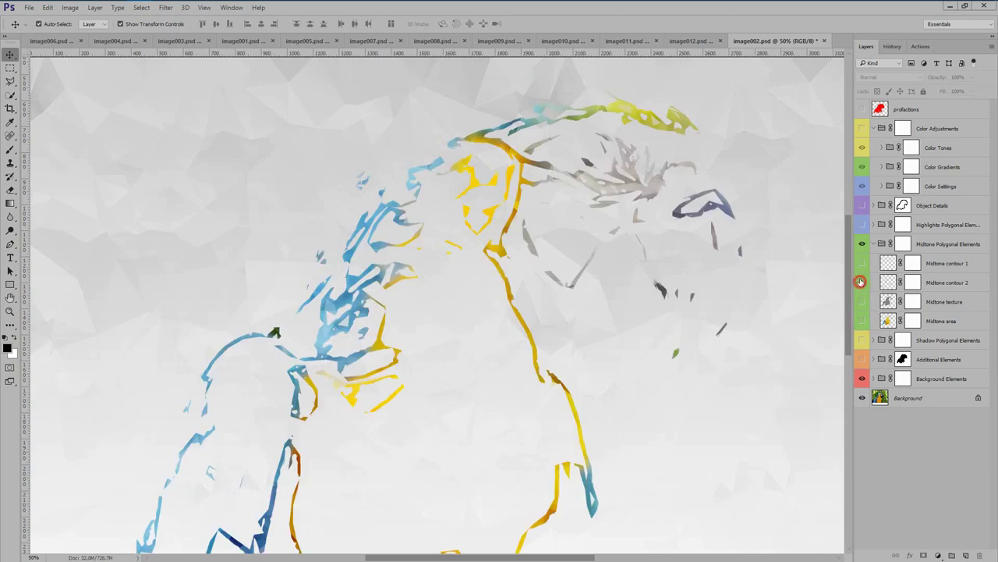
left_click(862, 282)
left_click(862, 263)
left_click(862, 282)
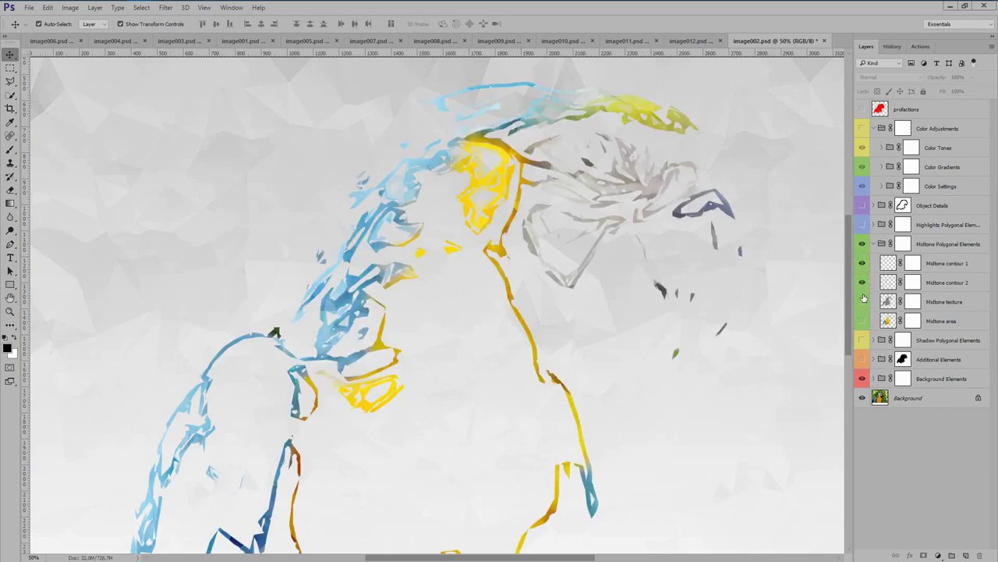
left_click(862, 302)
left_click(862, 321)
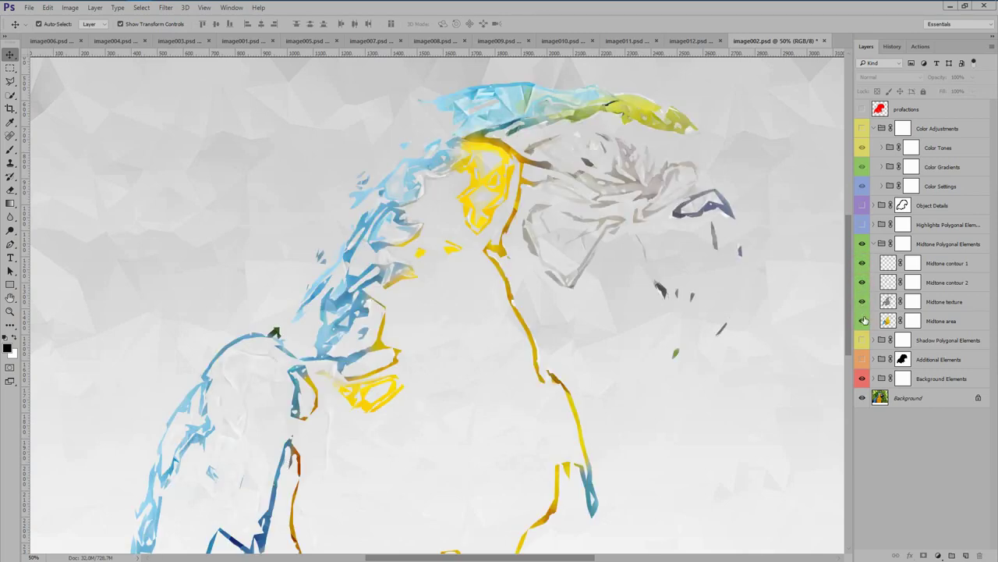
left_click(873, 243)
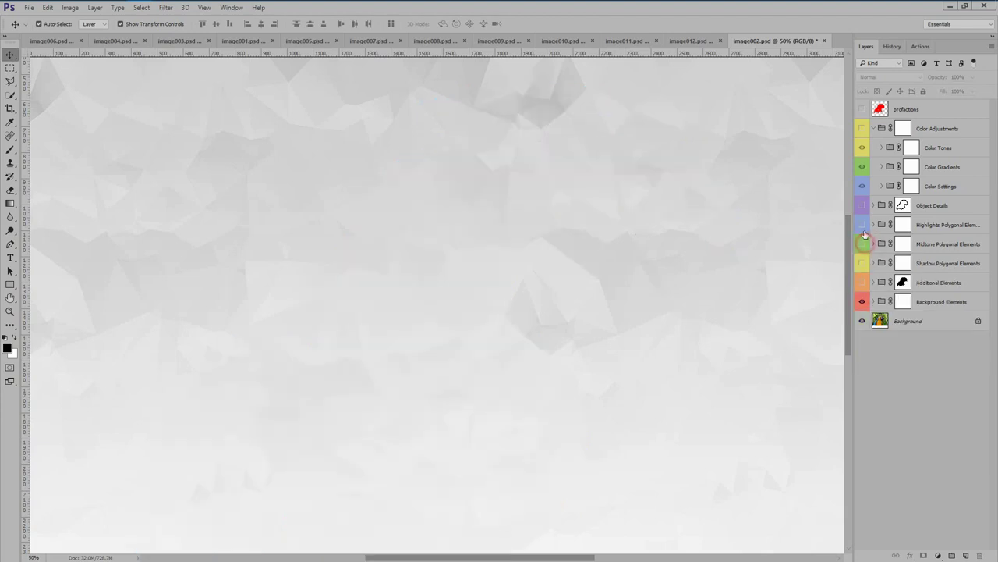
- Show Highlights Polygonal Elements, preview its area and texture layers, then restore all four sublayers
left_click(862, 224)
left_click(872, 224)
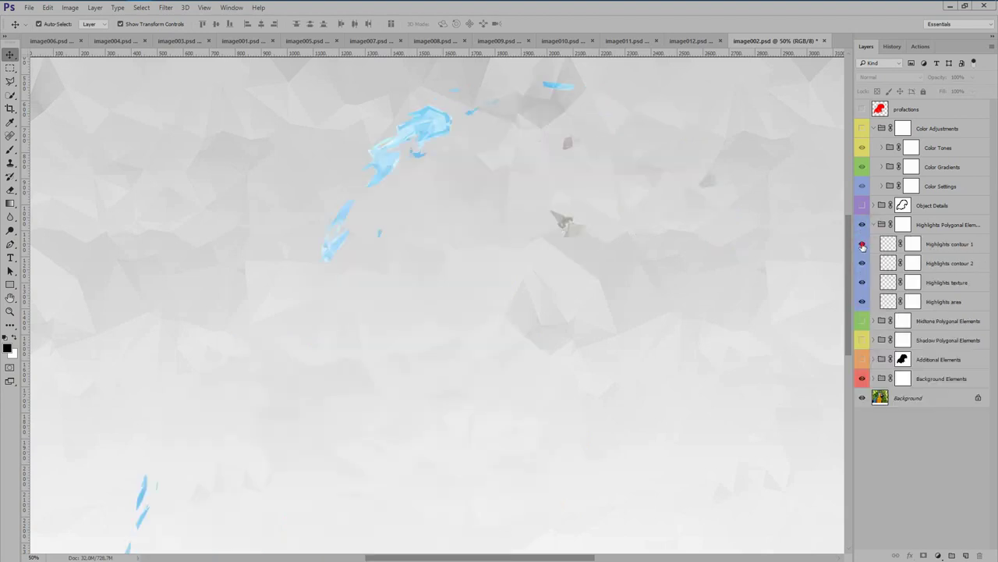
left_click(863, 301)
left_click(862, 301)
left_click(863, 282)
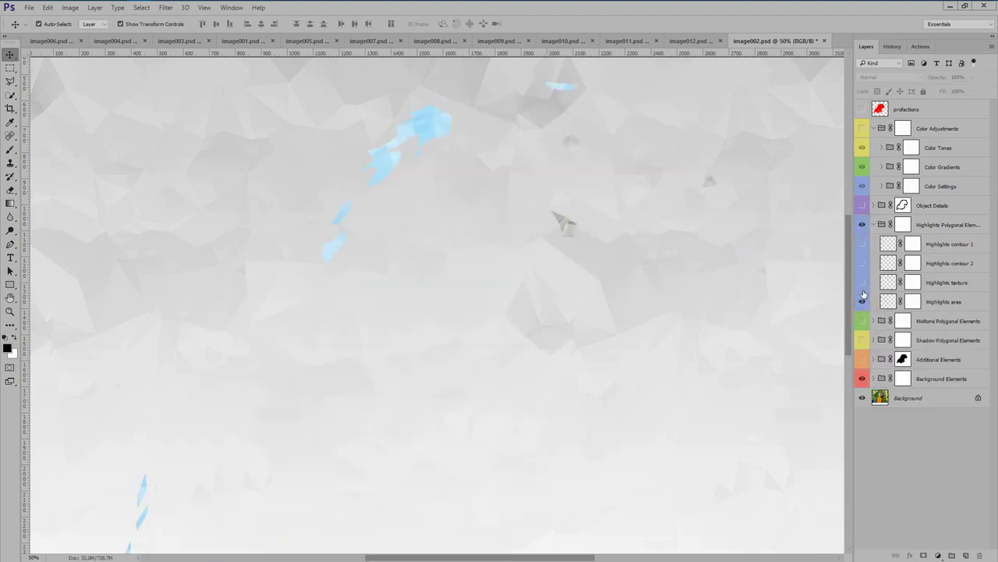
left_click(863, 282)
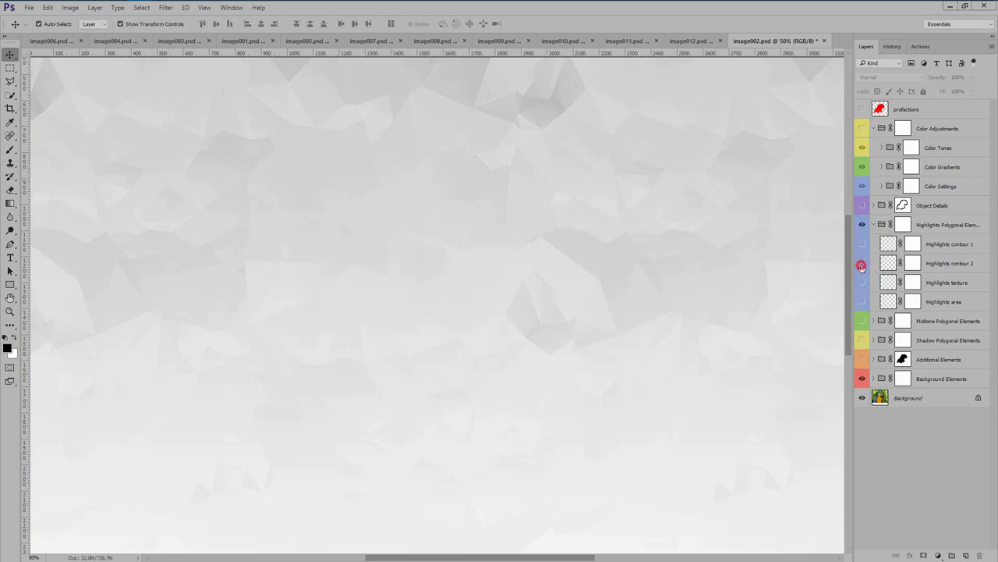
left_click(863, 244)
left_click(863, 263)
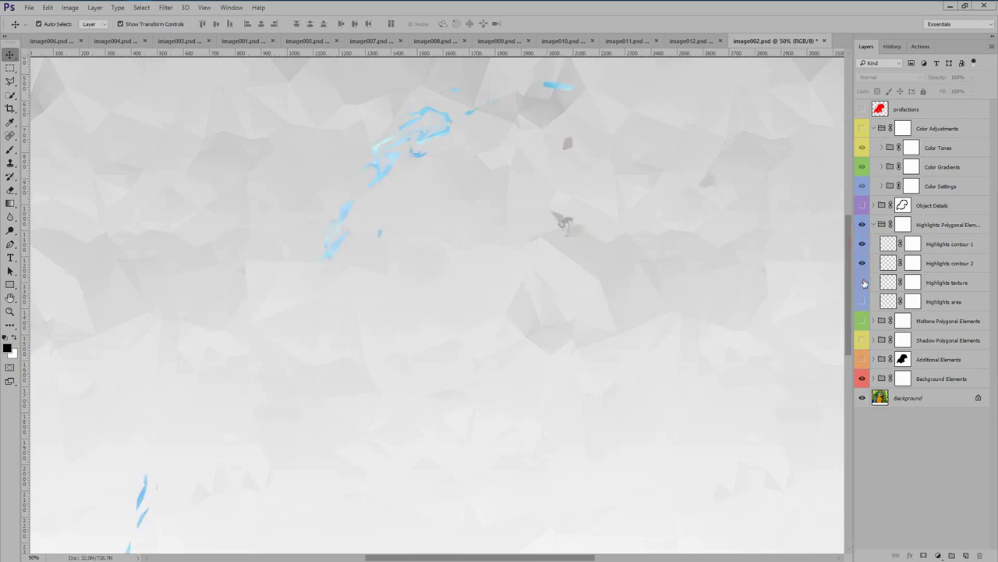
left_click(863, 282)
left_click(863, 301)
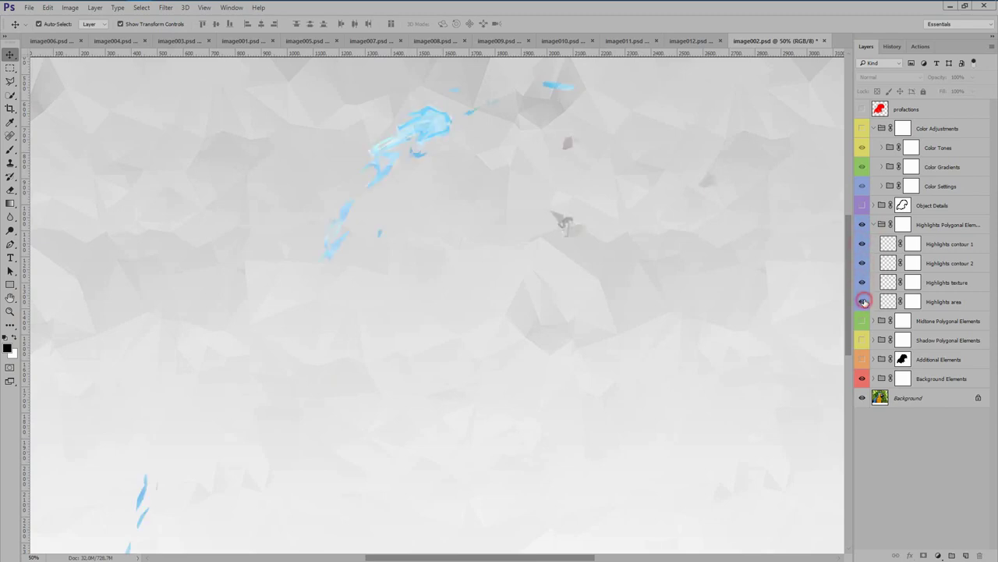
left_click(873, 224)
- Show the midtone and highlight polygons and the Object Details outline, then hide the polygon groups
left_click(863, 243)
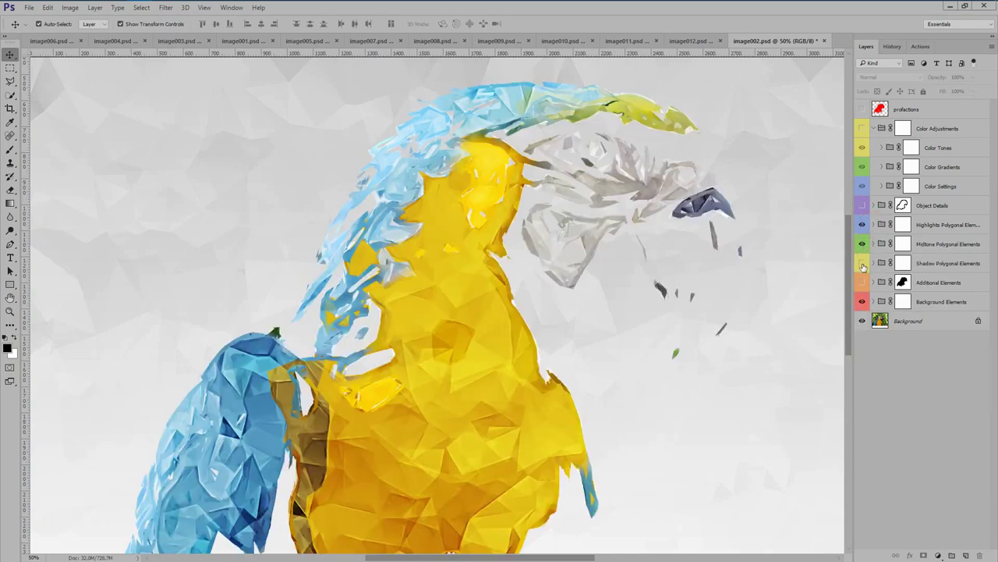
left_click(862, 263)
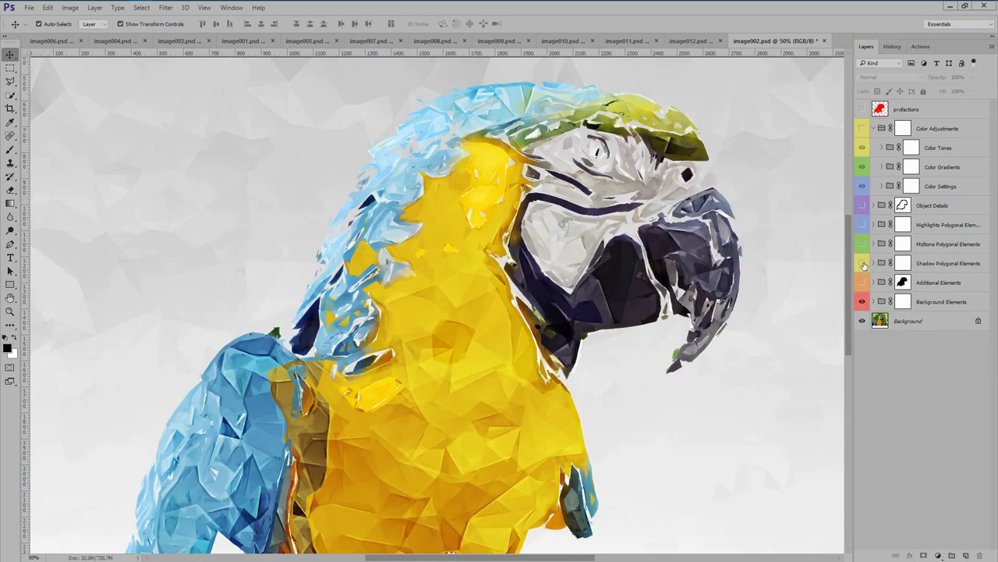
left_click(864, 265)
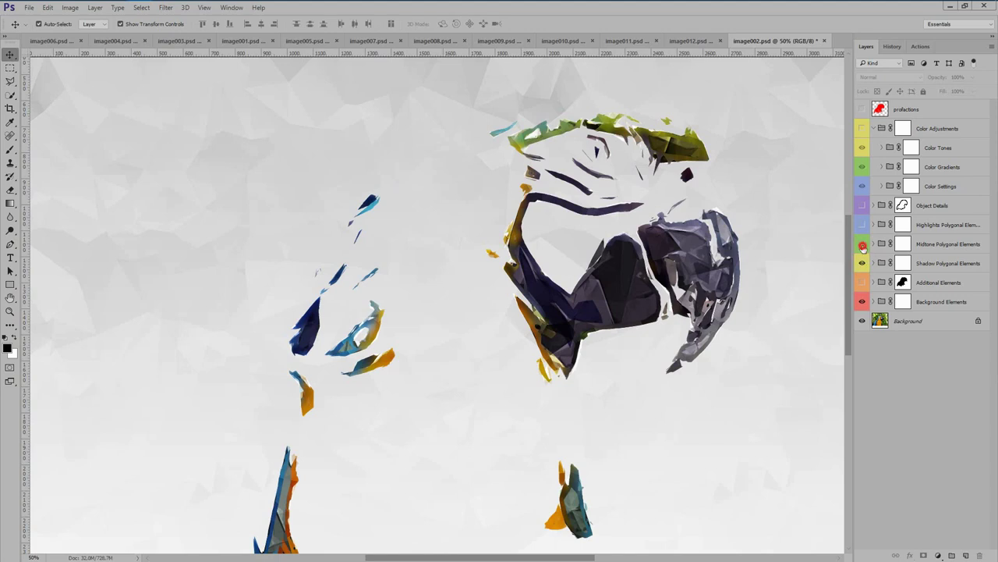
left_click(863, 244)
left_click(862, 225)
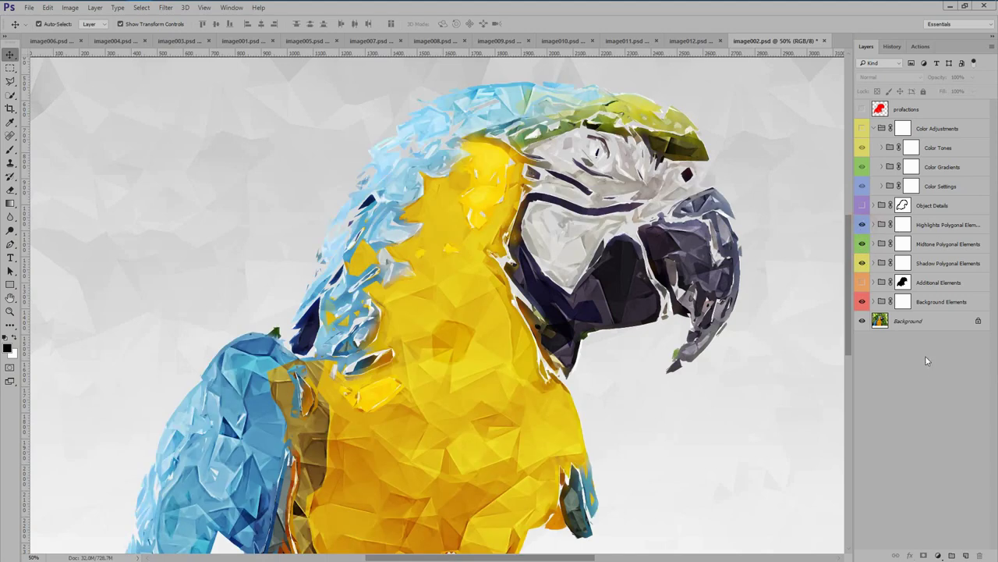
left_click(864, 206)
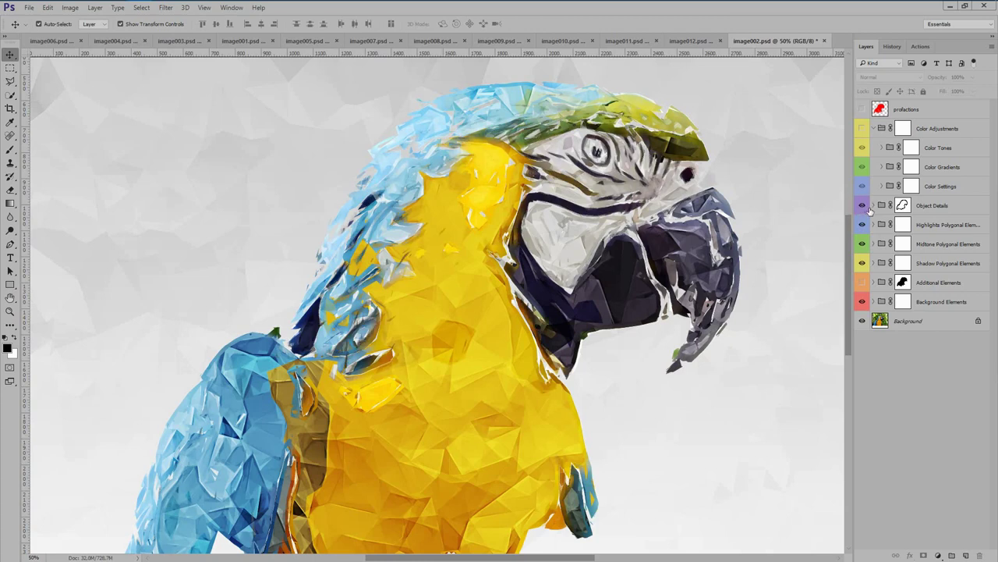
left_click_drag(863, 224, 863, 263)
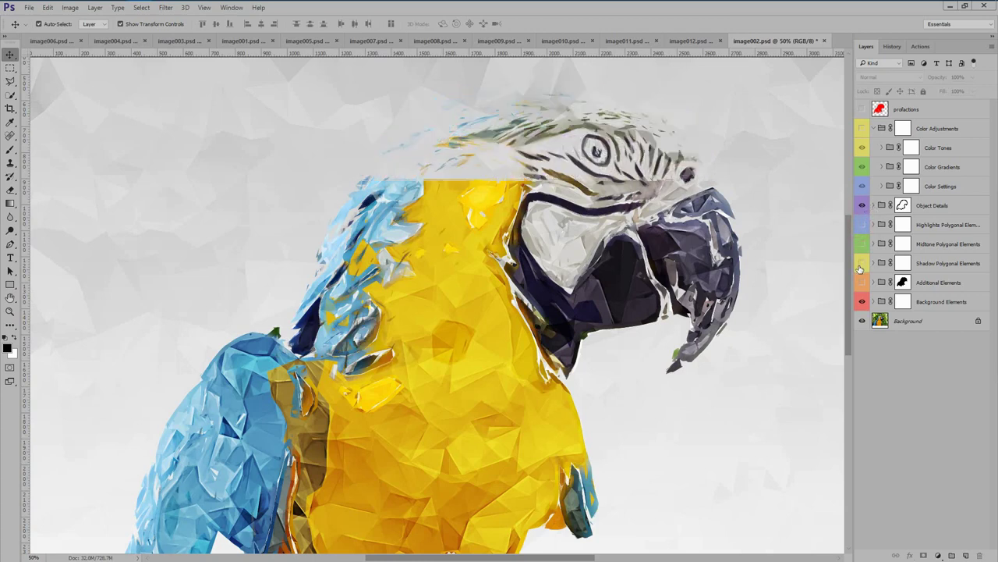
- Expand Object Details and preview the Thick, Middle and Thin details strokes individually
left_click(874, 205)
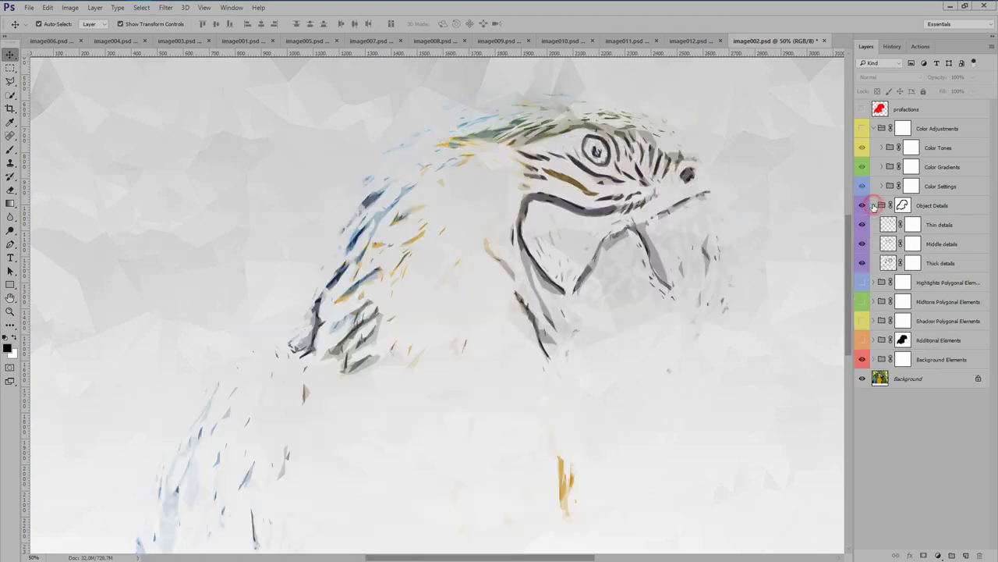
left_click_drag(863, 224, 863, 265)
left_click(864, 264)
left_click(863, 245)
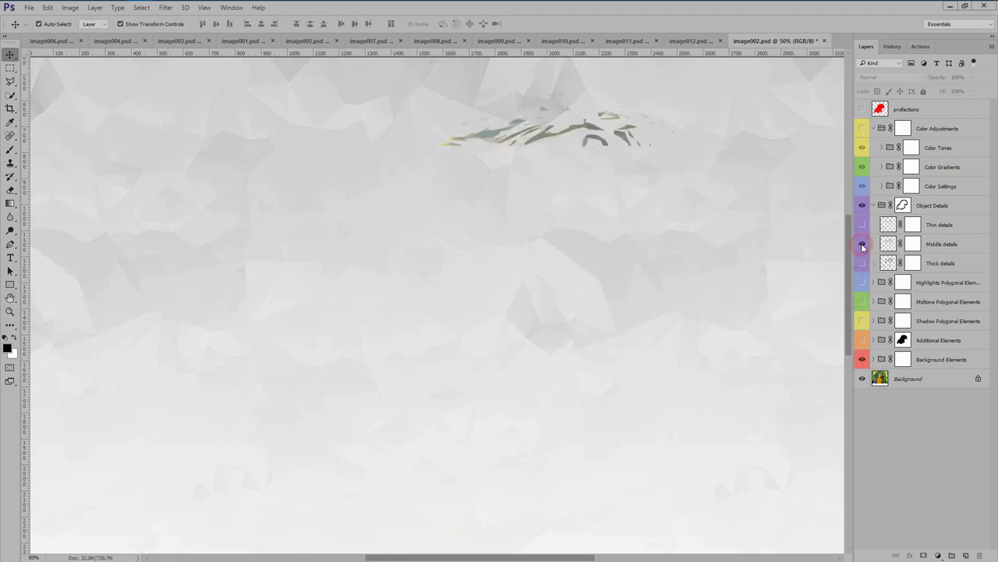
left_click(863, 246)
left_click(863, 227)
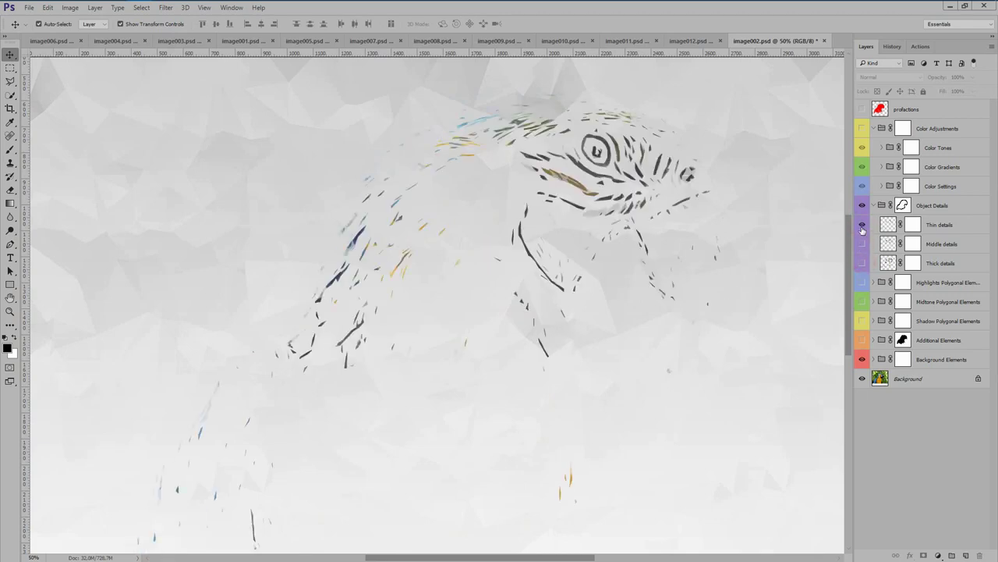
left_click(863, 224)
left_click(863, 244)
- Raise the Middle details and Thick details layer opacity to 100%
left_click(893, 244)
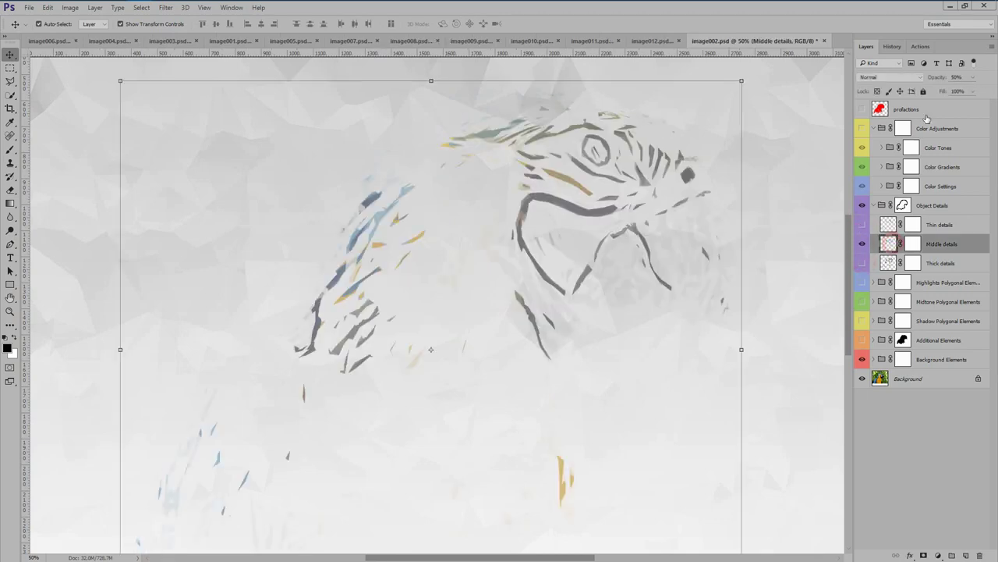
left_click(973, 77)
left_click_drag(966, 91, 989, 90)
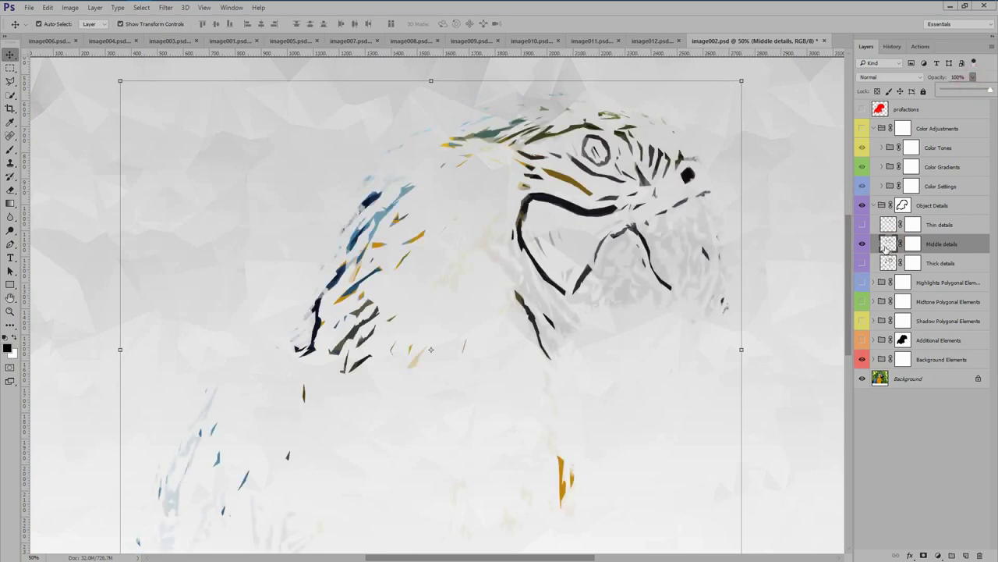
left_click(863, 244)
left_click(863, 263)
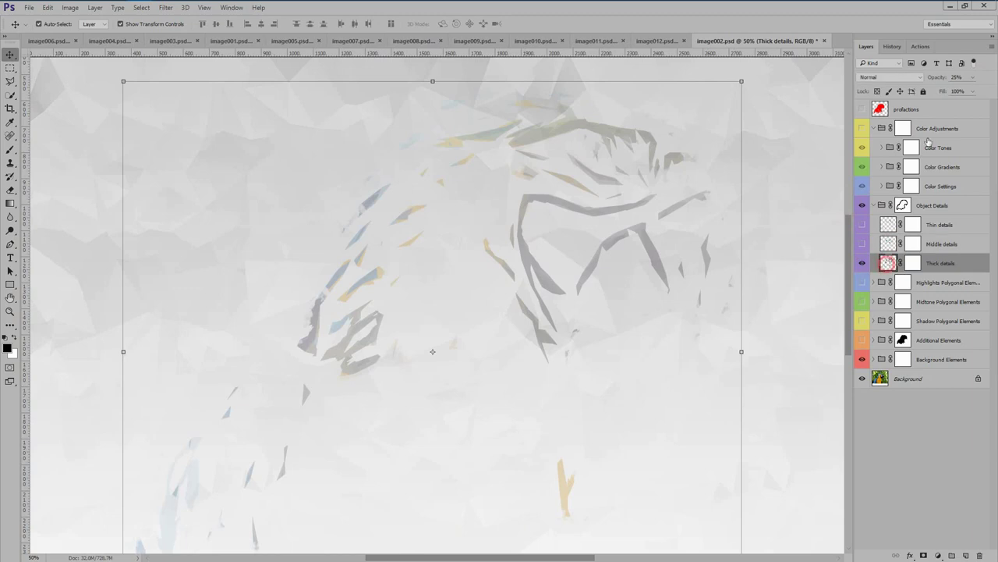
left_click(972, 77)
left_click_drag(953, 90, 989, 91)
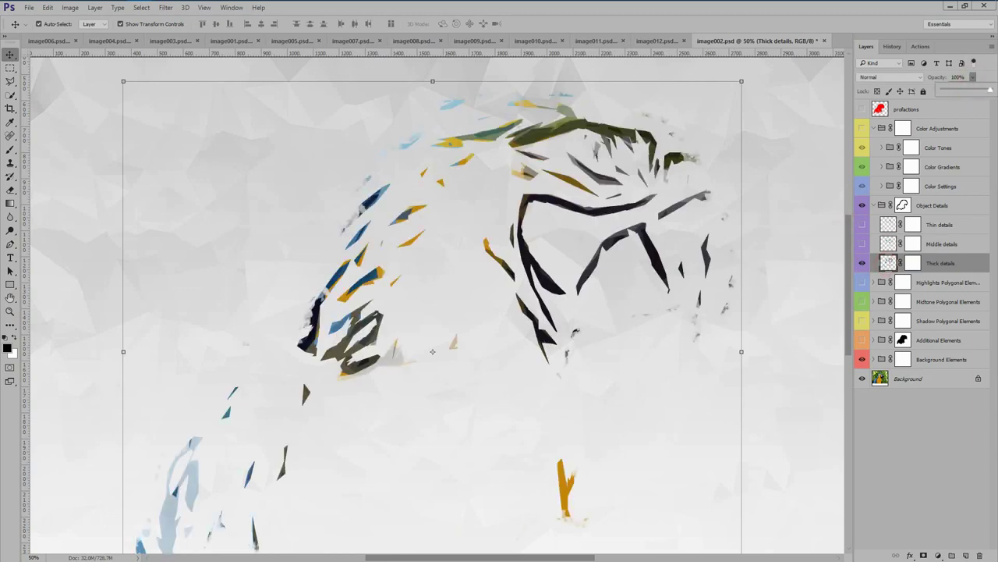
- Turn Middle and Thin details back on, briefly preview the polygon groups, and collapse Object Details
left_click(862, 244)
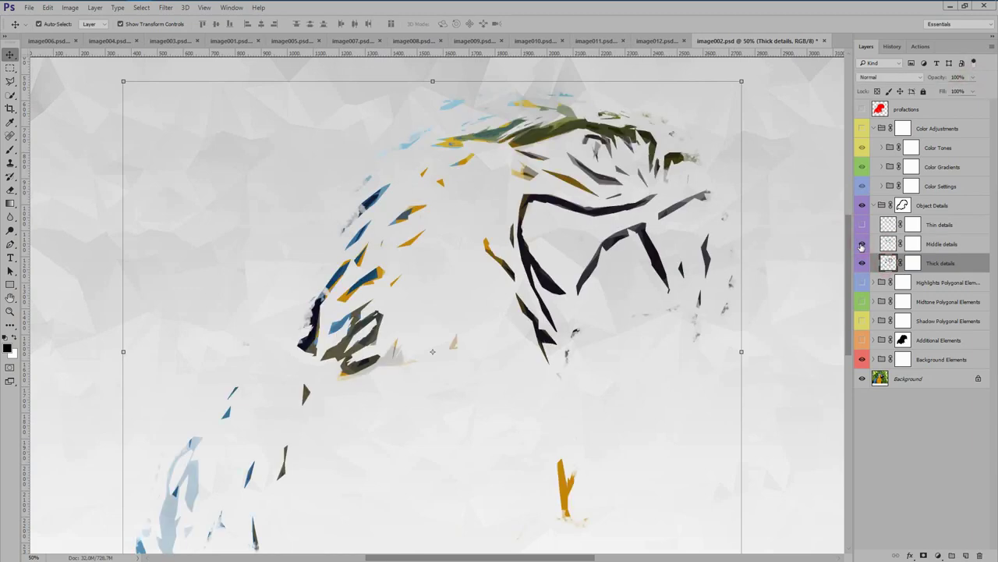
left_click(861, 225)
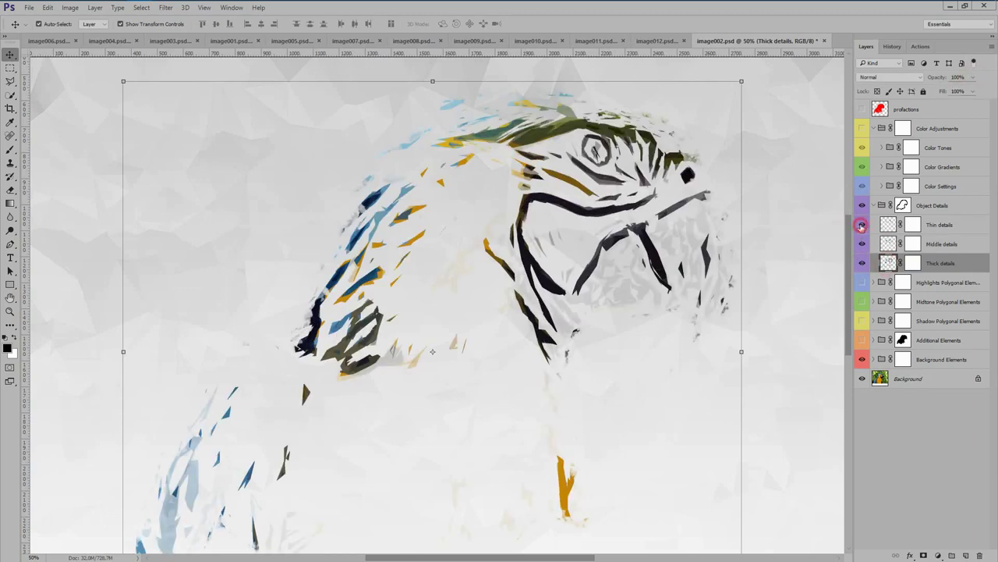
left_click(862, 283)
left_click(862, 301)
left_click(862, 321)
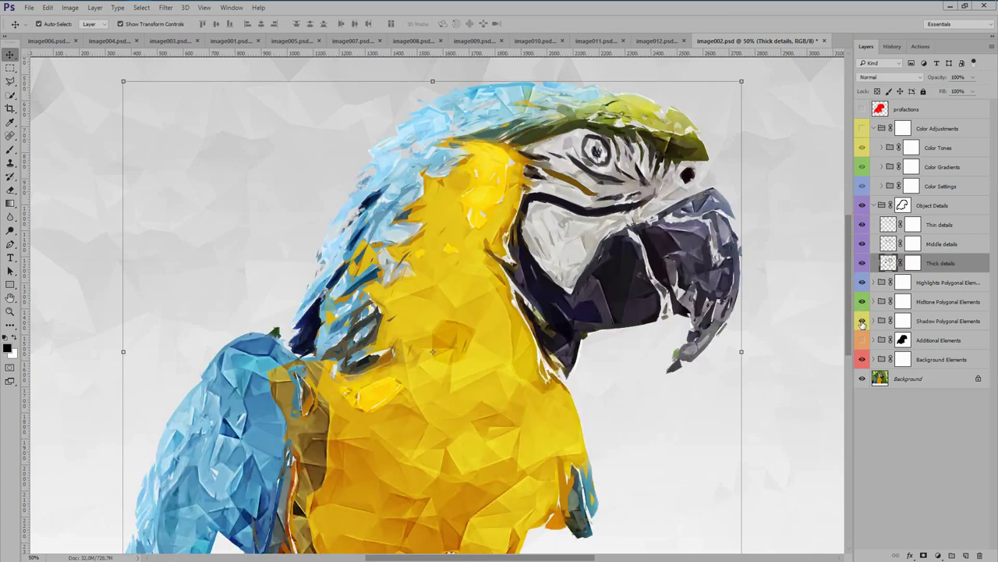
left_click(862, 321)
left_click(862, 301)
left_click(862, 283)
left_click(873, 205)
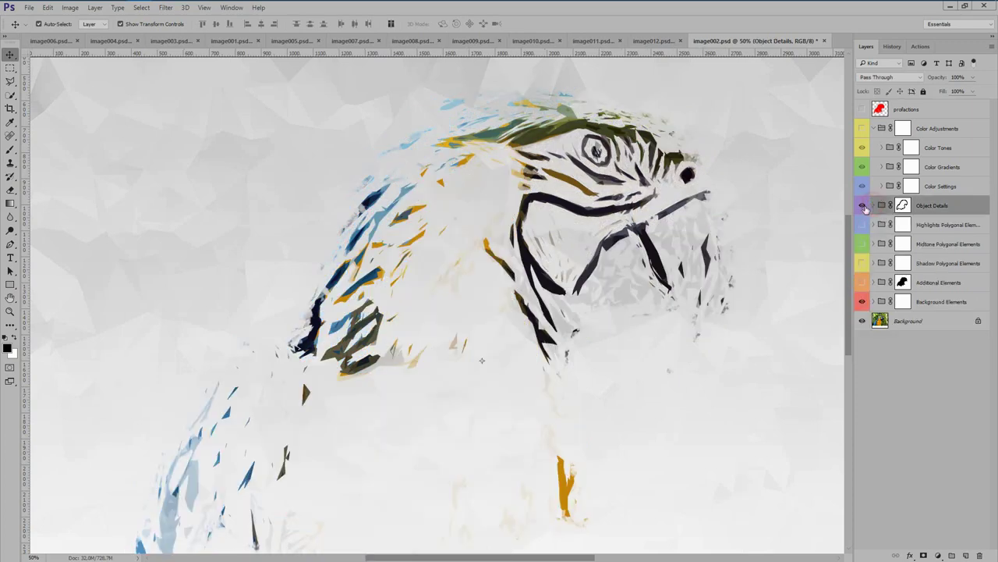
- Show the Highlights, Midtone and Shadow polygon groups and the Additional Elements fragments again
left_click(861, 224)
left_click(862, 243)
left_click(862, 263)
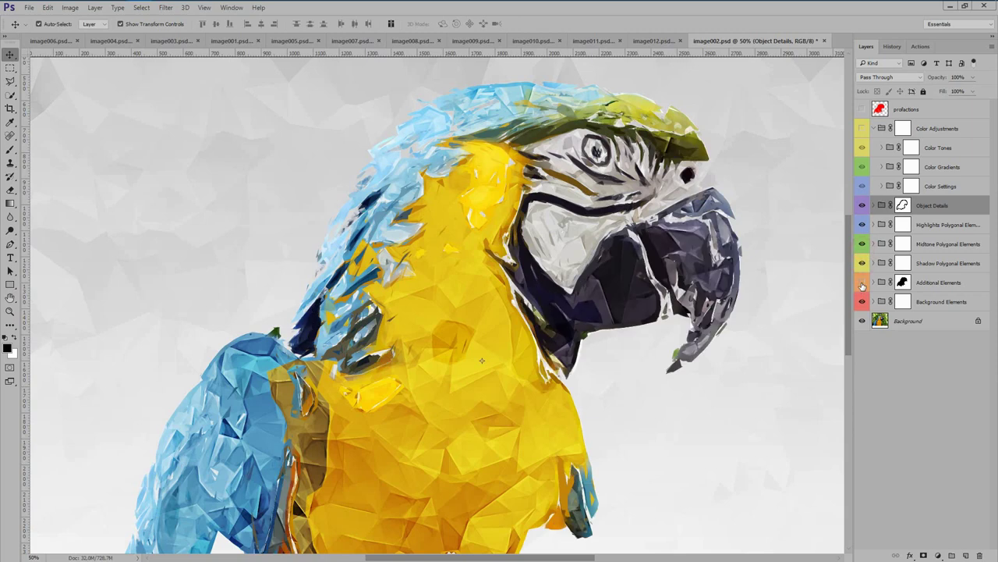
left_click(862, 282)
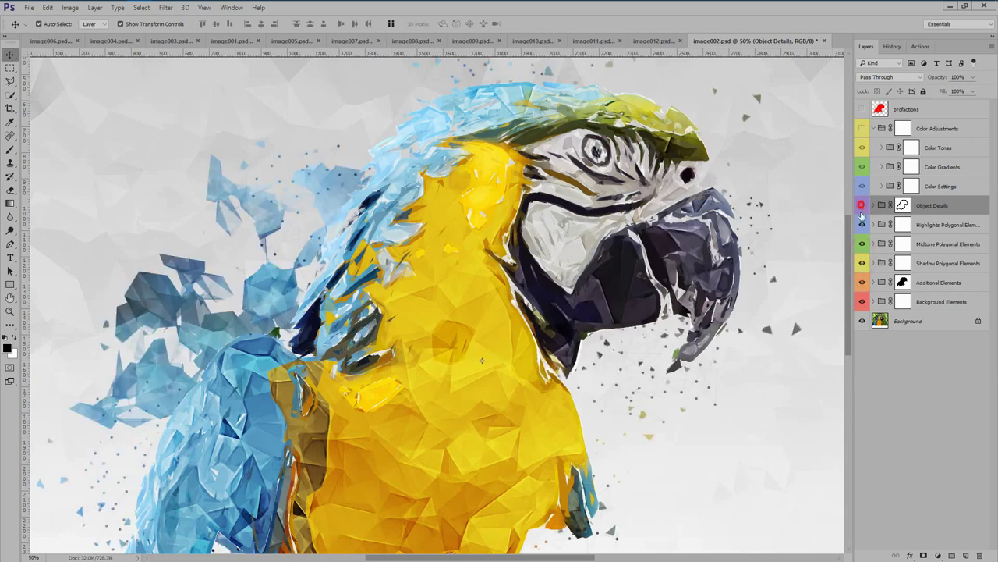
- Hide the parrot groups and preview the Polygonal shape, grid and fragments layers one at a time
left_click_drag(862, 209, 862, 265)
left_click(874, 282)
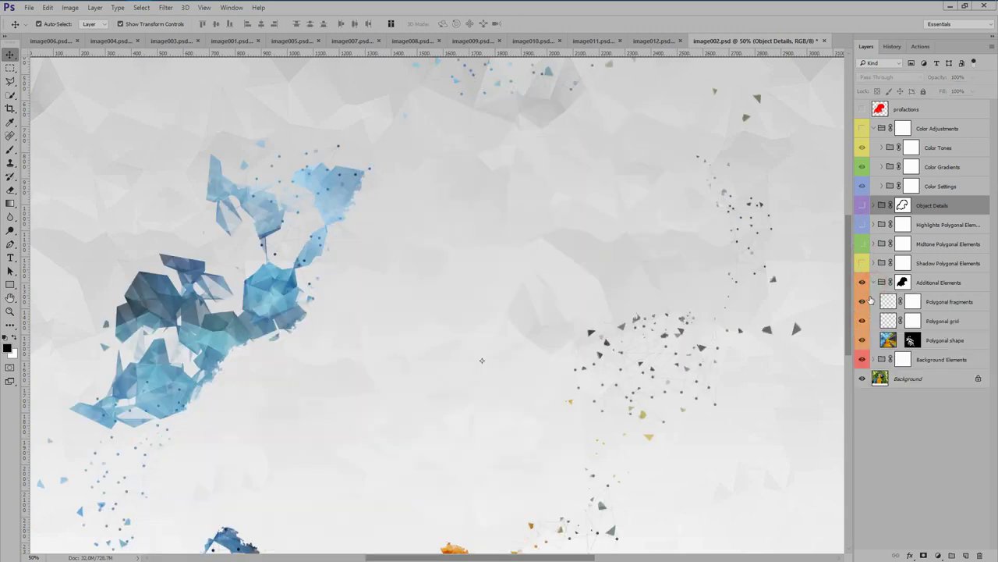
left_click_drag(862, 301, 862, 341)
left_click(862, 340)
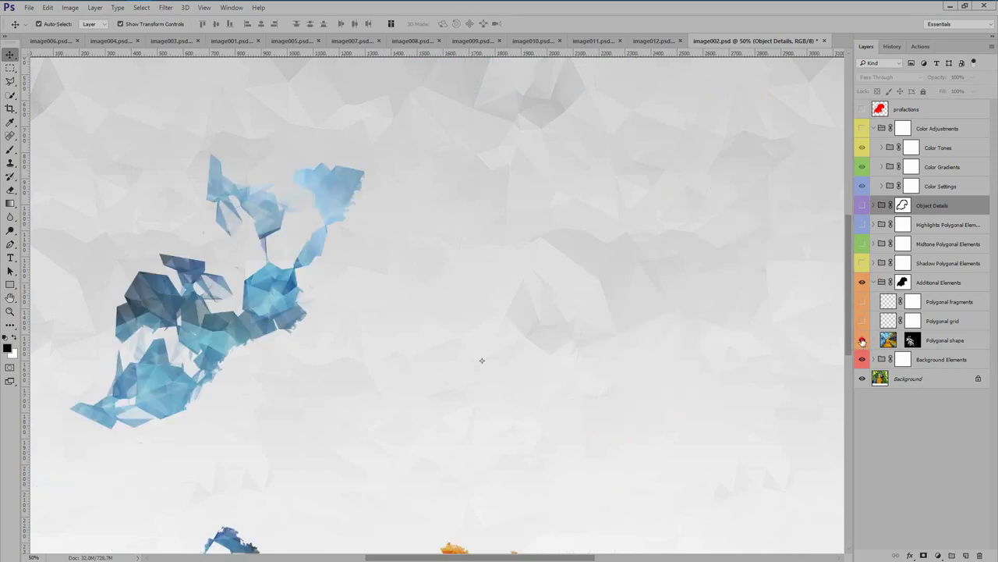
left_click(861, 340)
left_click(862, 321)
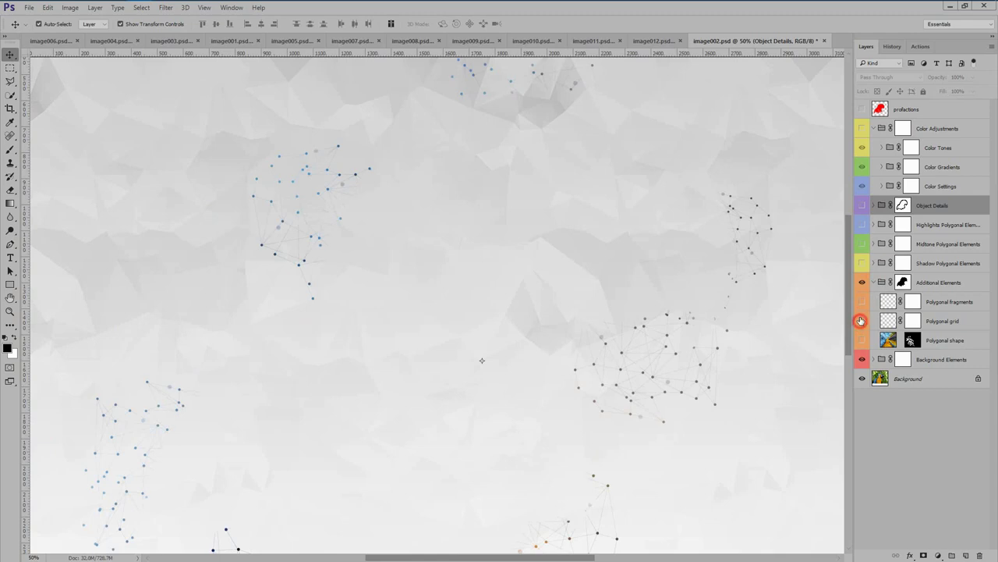
left_click(862, 320)
left_click(862, 301)
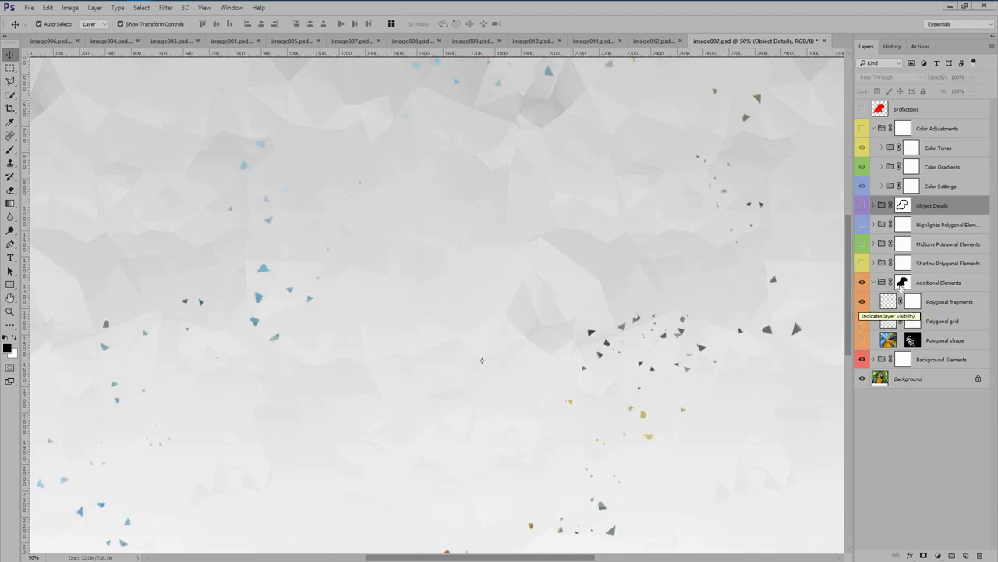
- Re-show the grid and shape layers, preview the Additional Elements mask disabled, then restore it
left_click(902, 282)
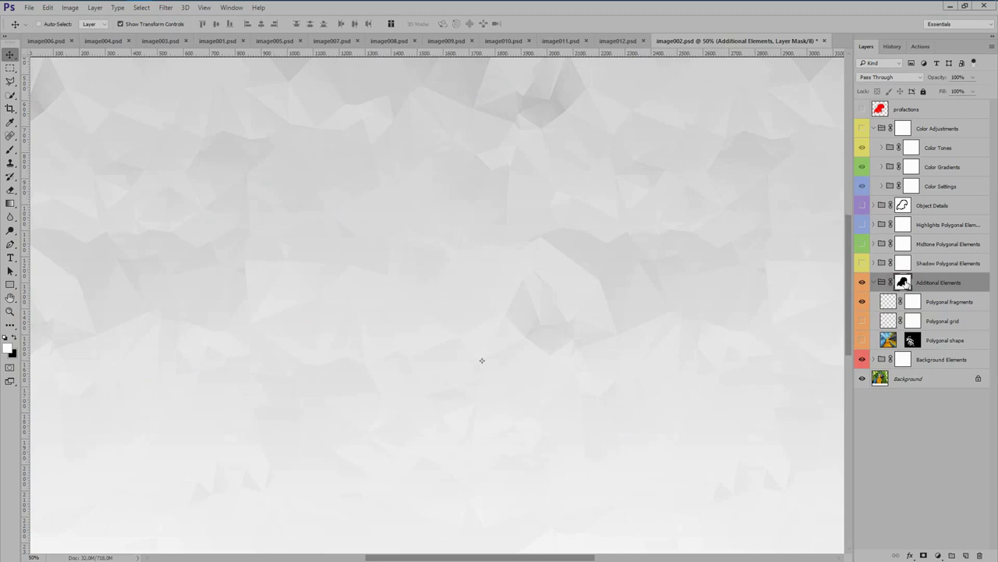
left_click(862, 320)
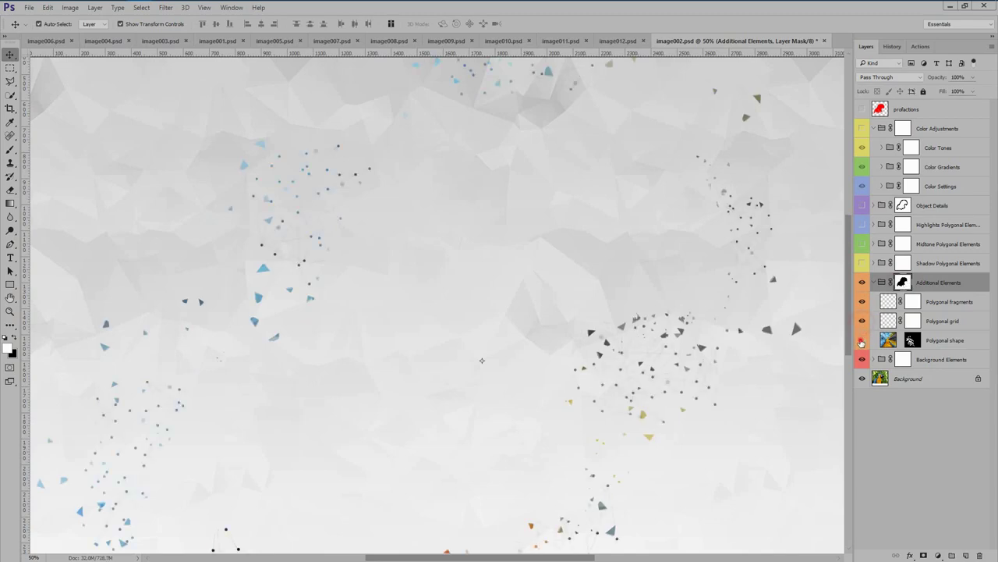
left_click(862, 340)
key("ctrl+BackSpace")
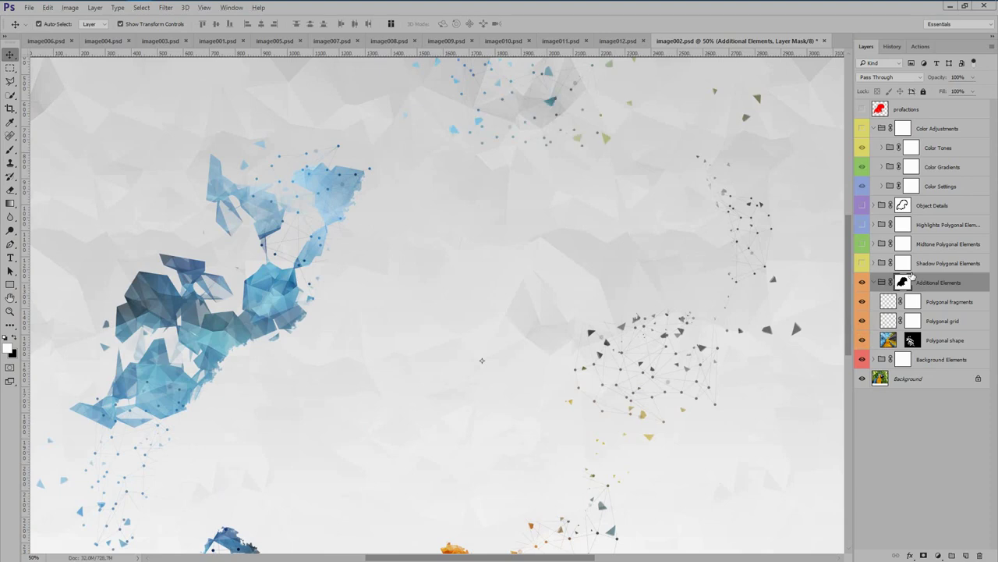
left_click(906, 279, "shift")
- Collapse Additional Elements and show the Shadow, Midtone, Highlights polygon groups and Object Details
left_click(872, 282)
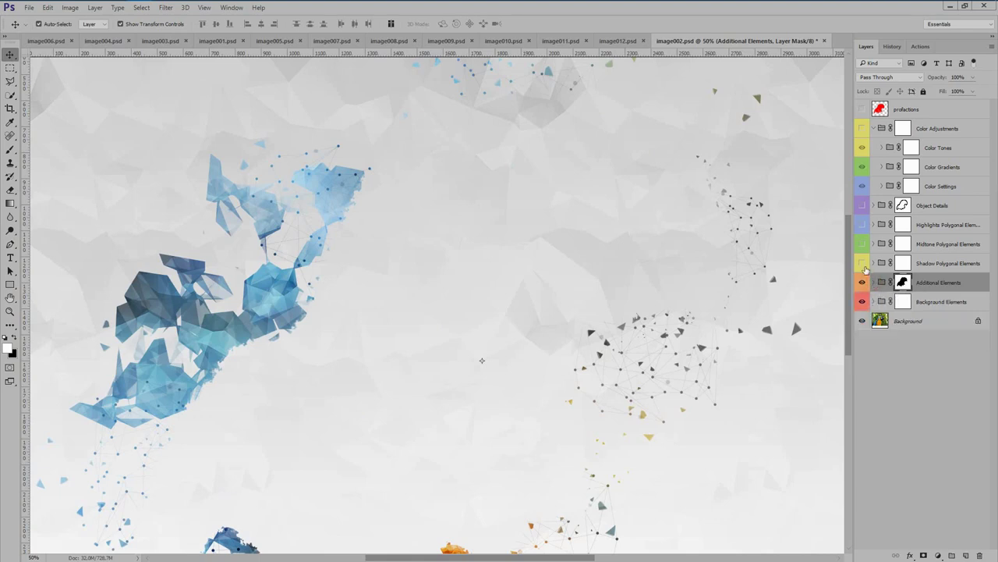
left_click(862, 263)
left_click(862, 244)
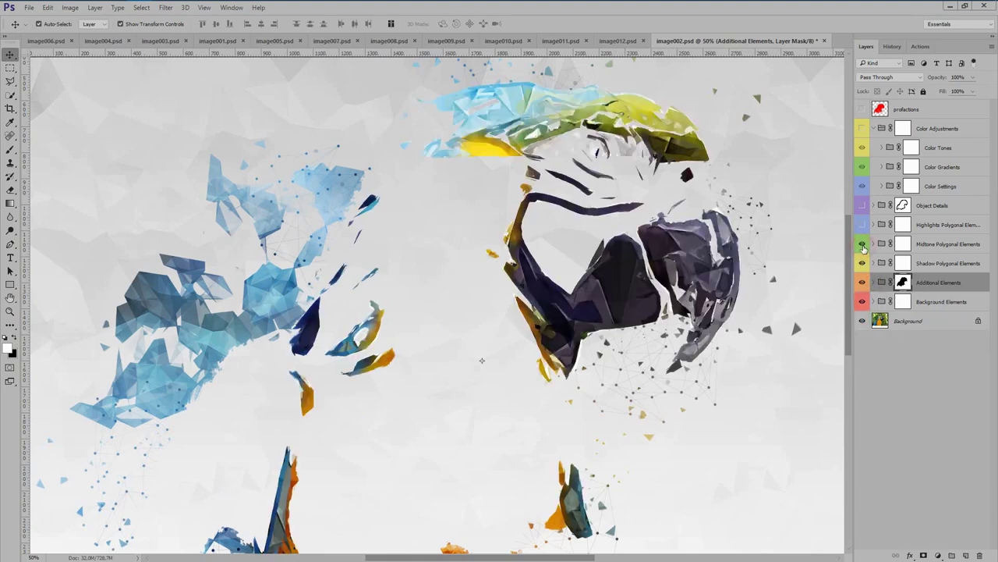
left_click(862, 225)
left_click(863, 205)
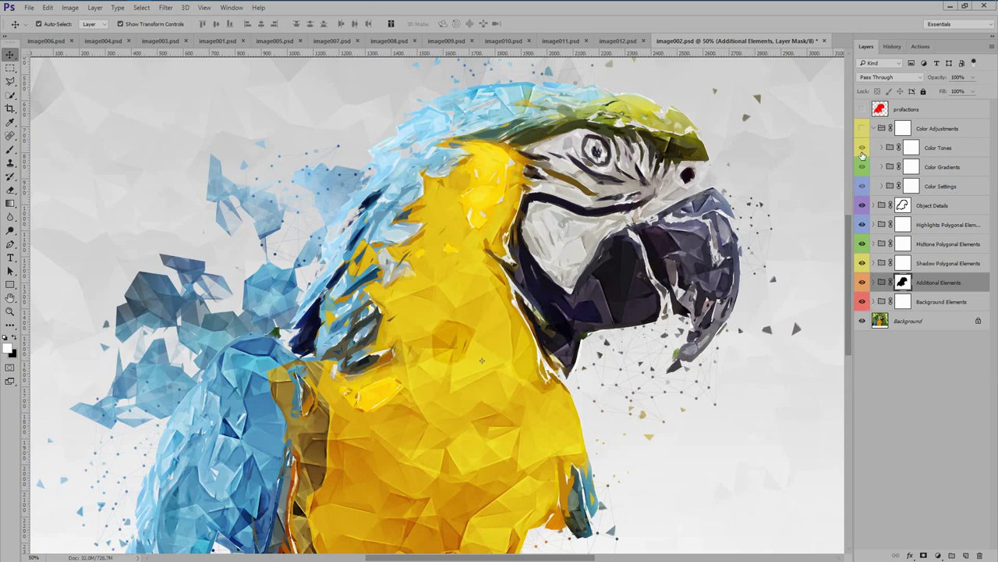
left_click(872, 302)
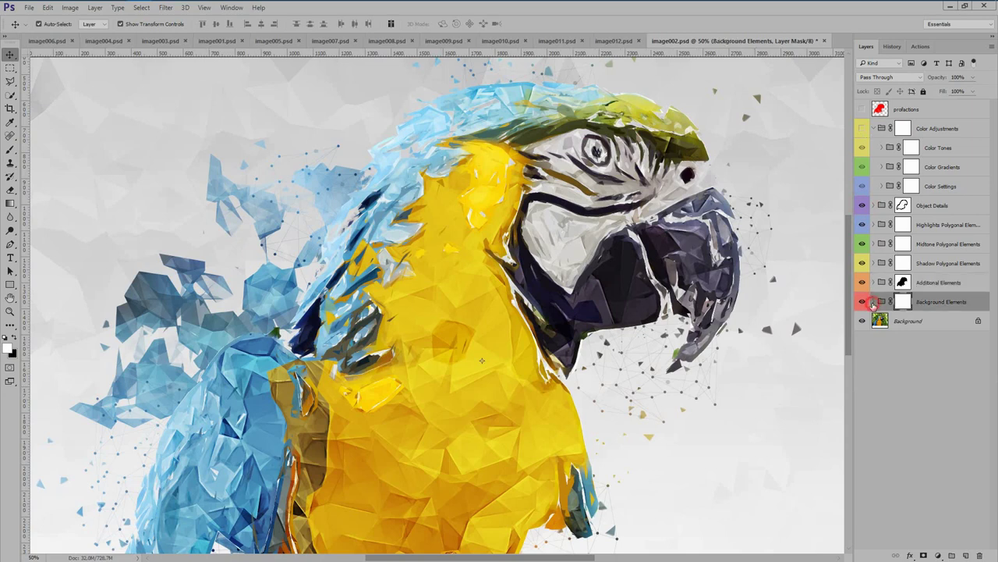
- Expand Background Elements, hide the groups from Object Details to Additional Elements, and show Background object
left_click(873, 301)
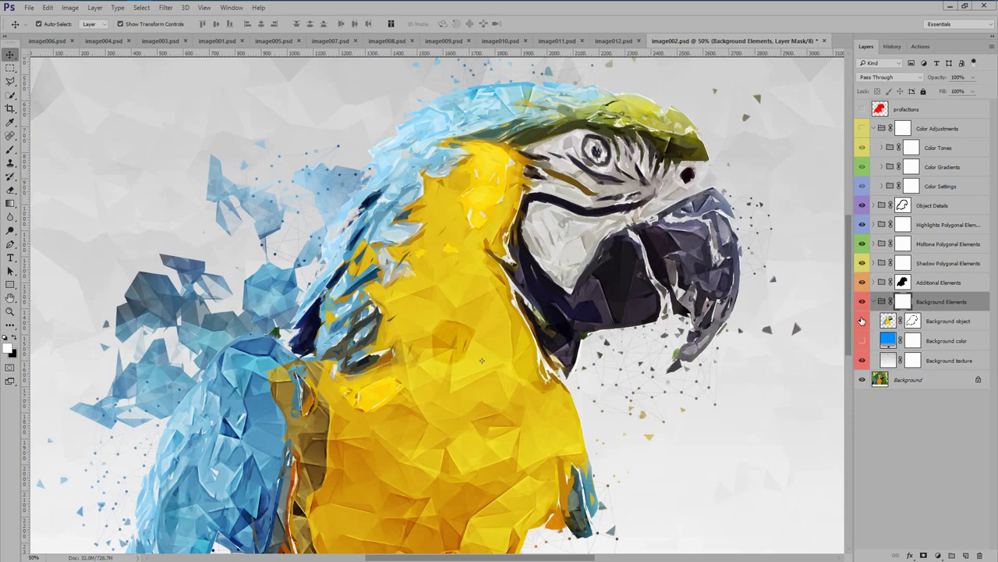
left_click(862, 321)
left_click_drag(863, 205, 862, 283)
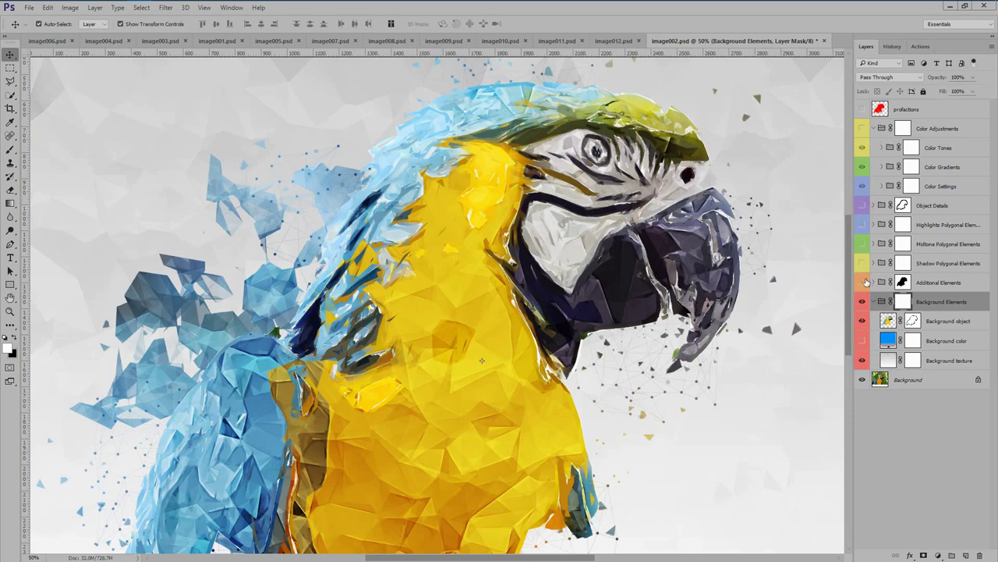
left_click(863, 321)
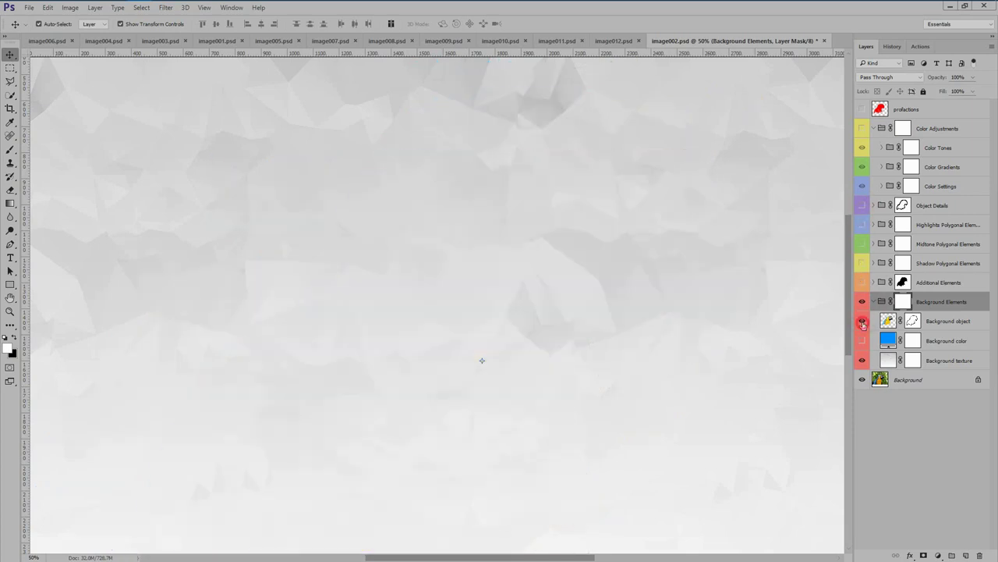
left_click(862, 322)
left_click(862, 322)
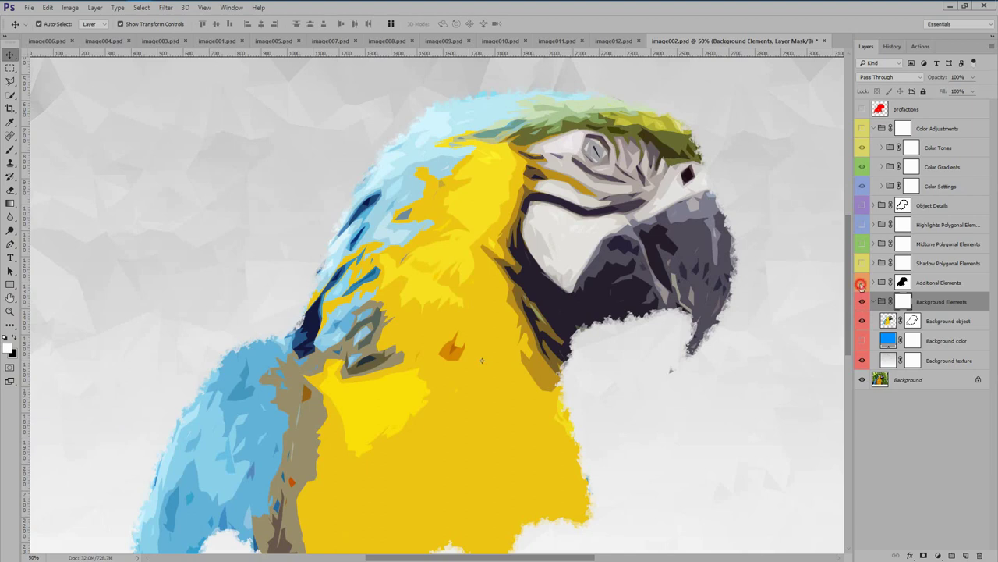
- Show shadow, midtone and highlight polygons, Object Details, Background object and the light blue Background color
left_click(862, 284)
left_click(862, 263)
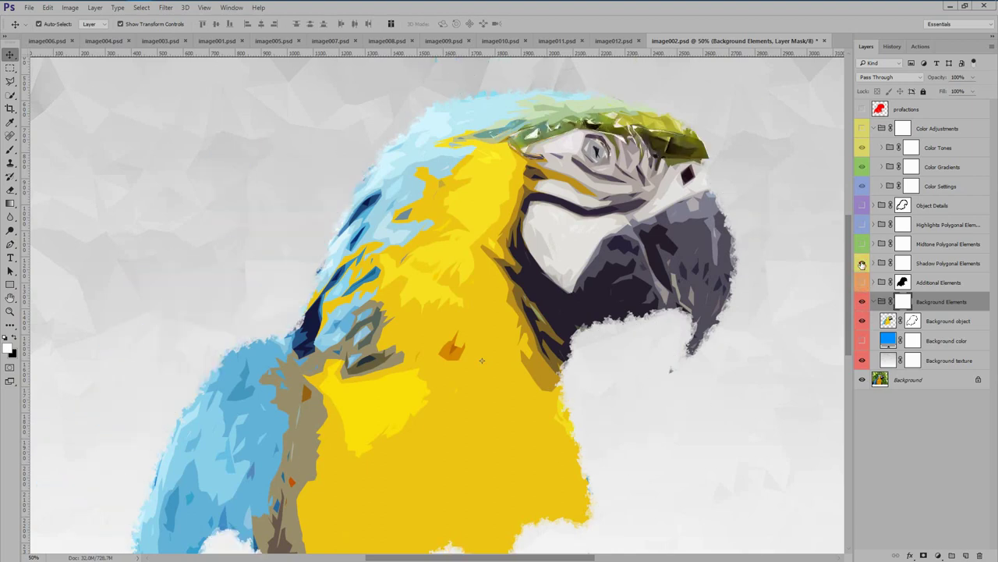
left_click(862, 244)
left_click(863, 226)
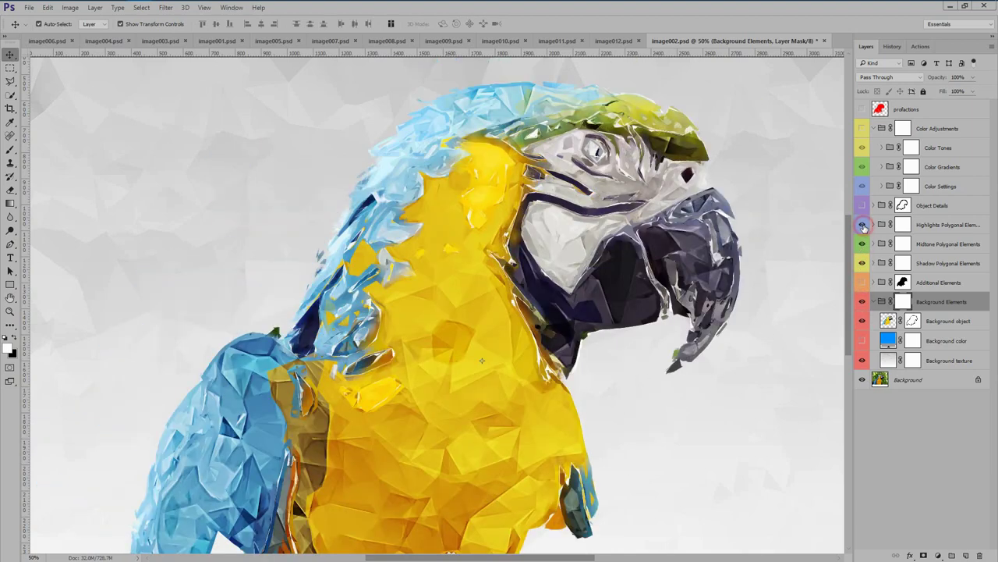
left_click(861, 206)
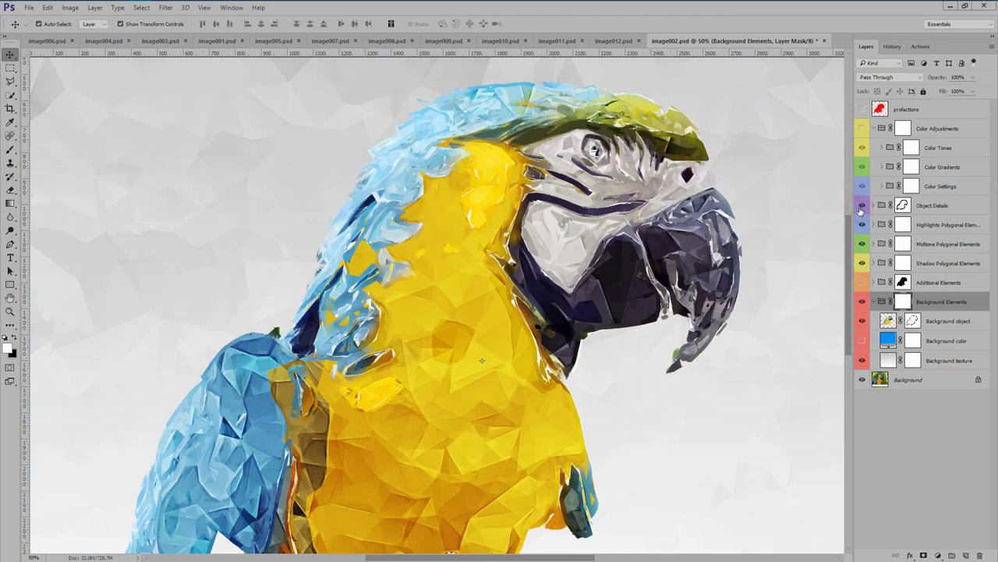
left_click(864, 326)
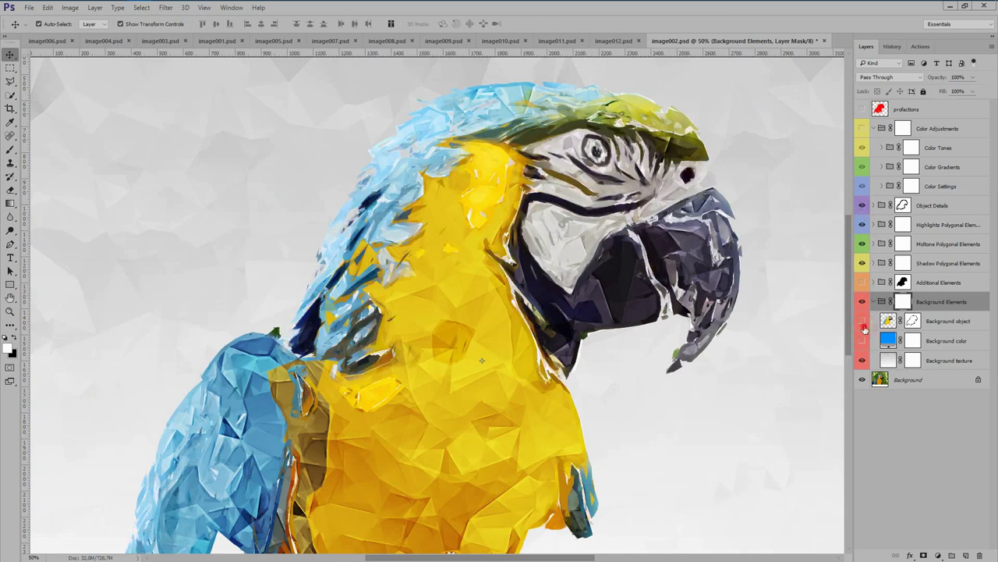
left_click(862, 341)
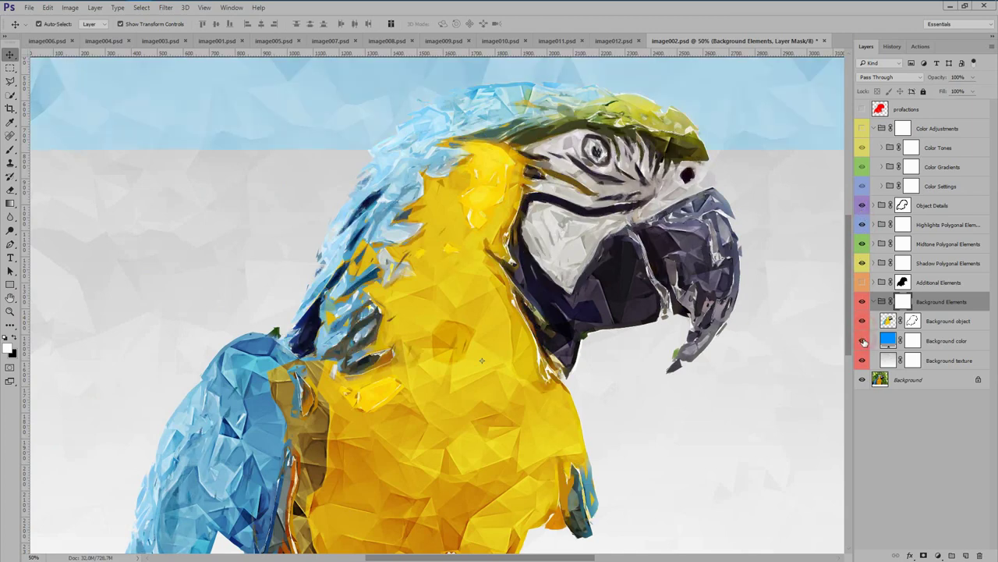
double_click(888, 340)
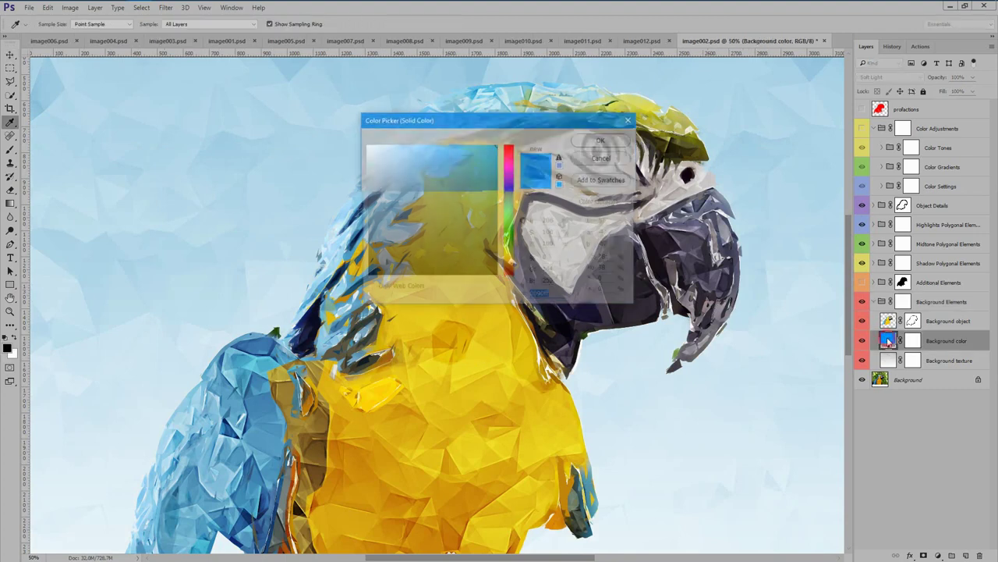
left_click_drag(468, 111, 748, 344)
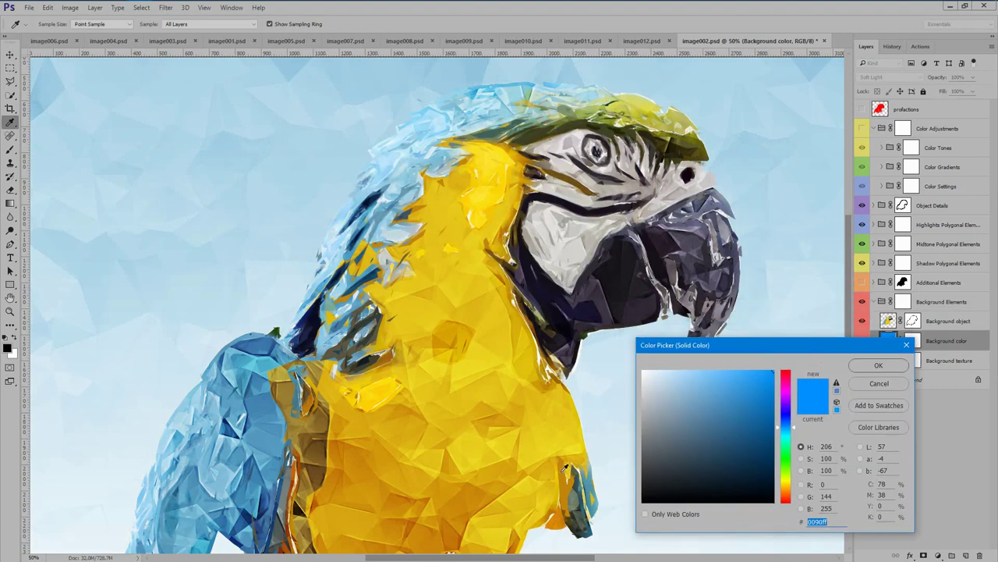
left_click(560, 426)
left_click(649, 121)
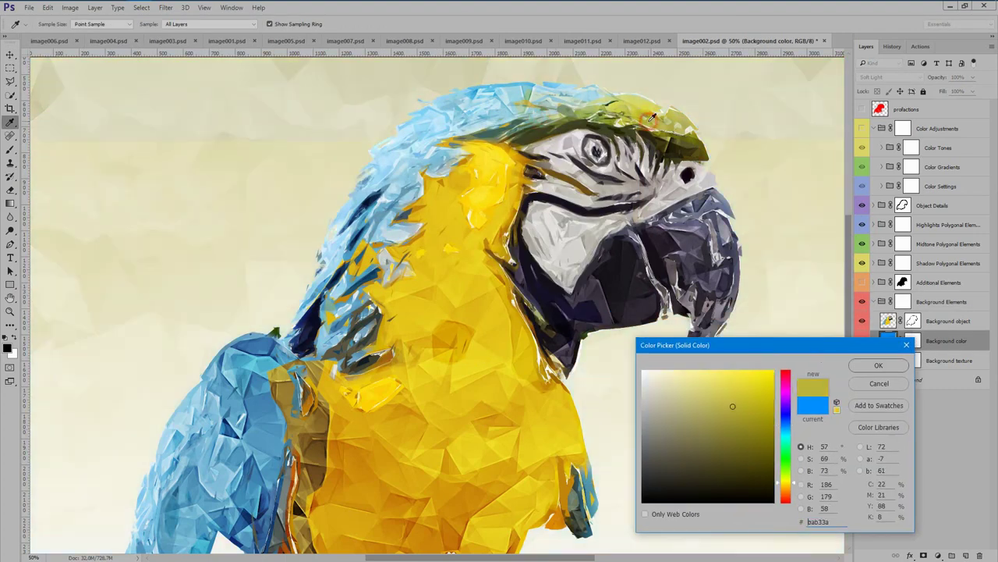
left_click_drag(717, 392, 776, 371)
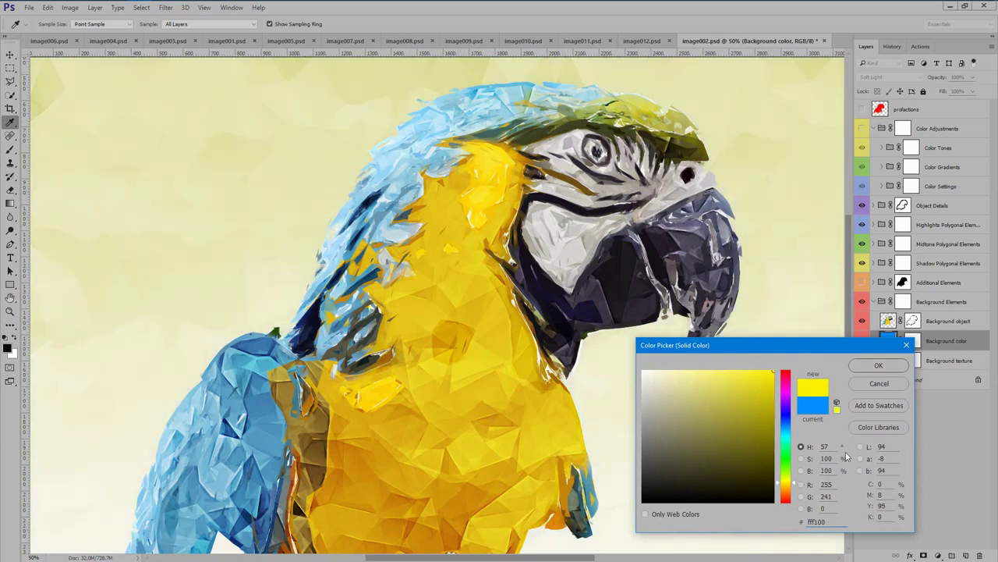
left_click_drag(786, 493, 788, 421)
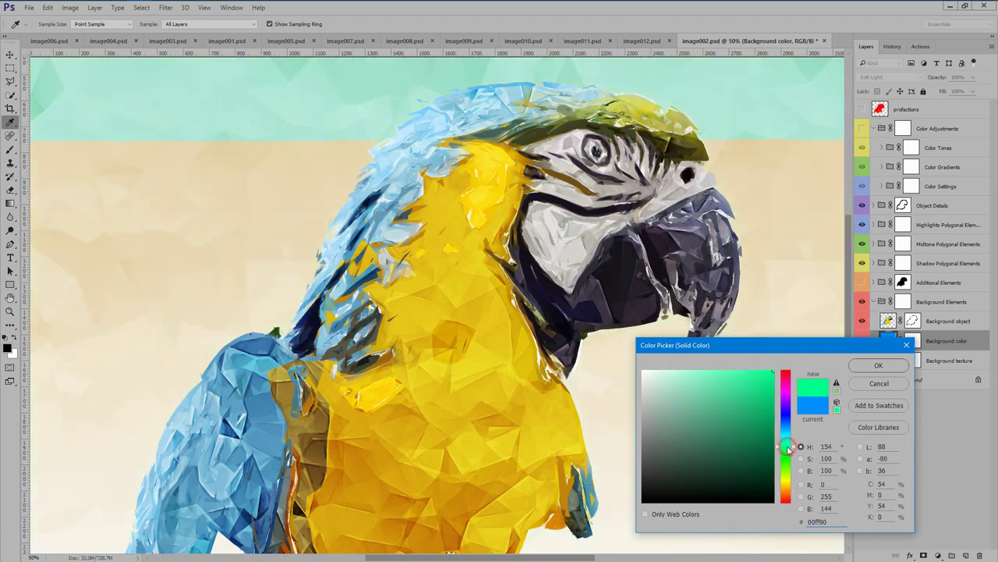
left_click_drag(788, 398, 788, 375)
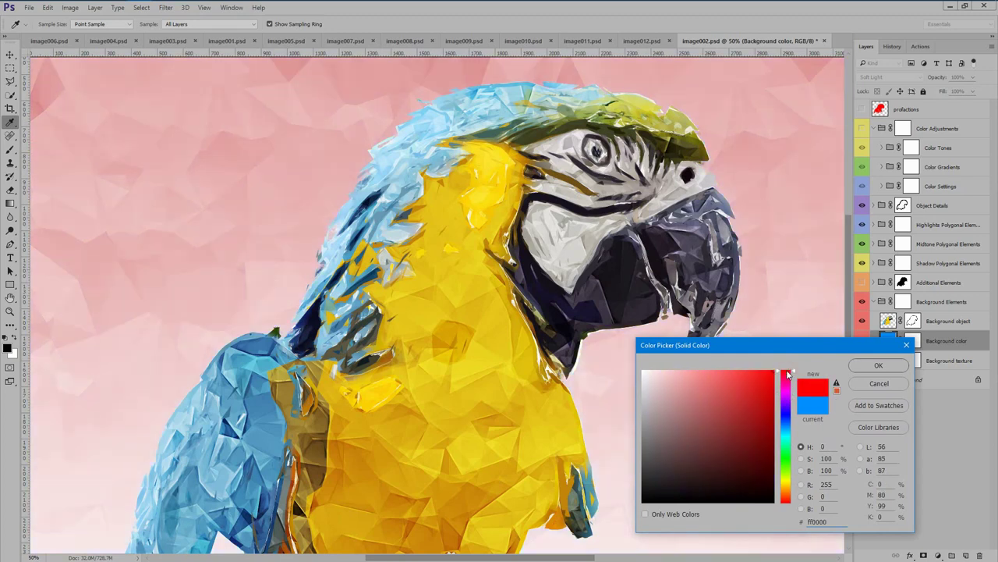
left_click(893, 385)
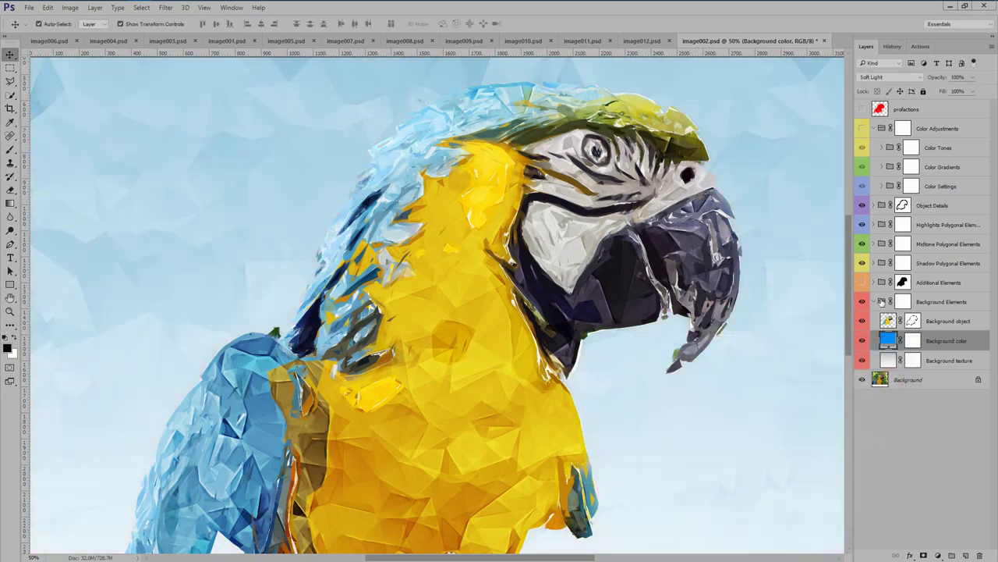
- Collapse Background Elements, make Color Adjustments visible, and expand the Color Settings group
left_click(875, 302)
left_click(863, 129)
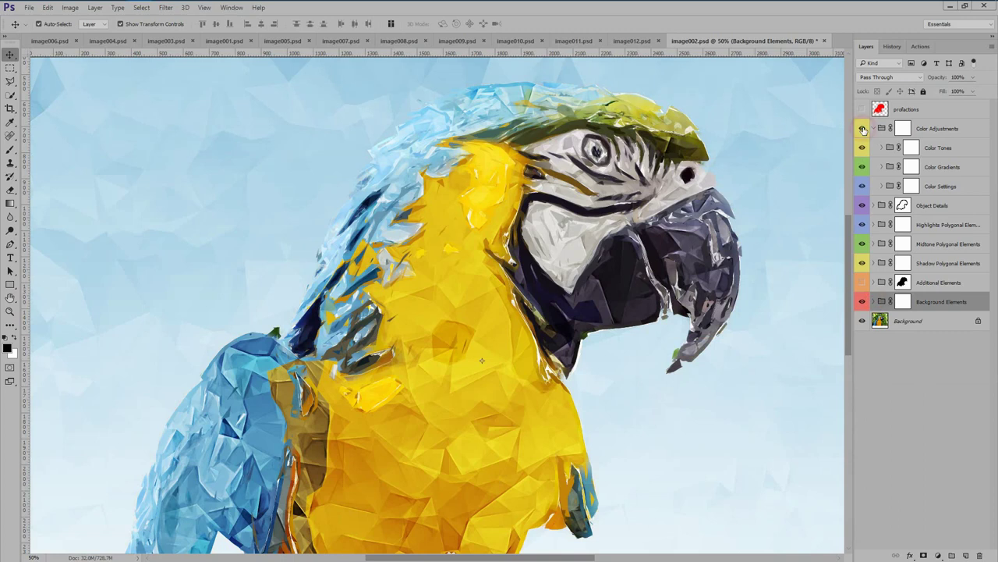
left_click(885, 190)
left_click(882, 186)
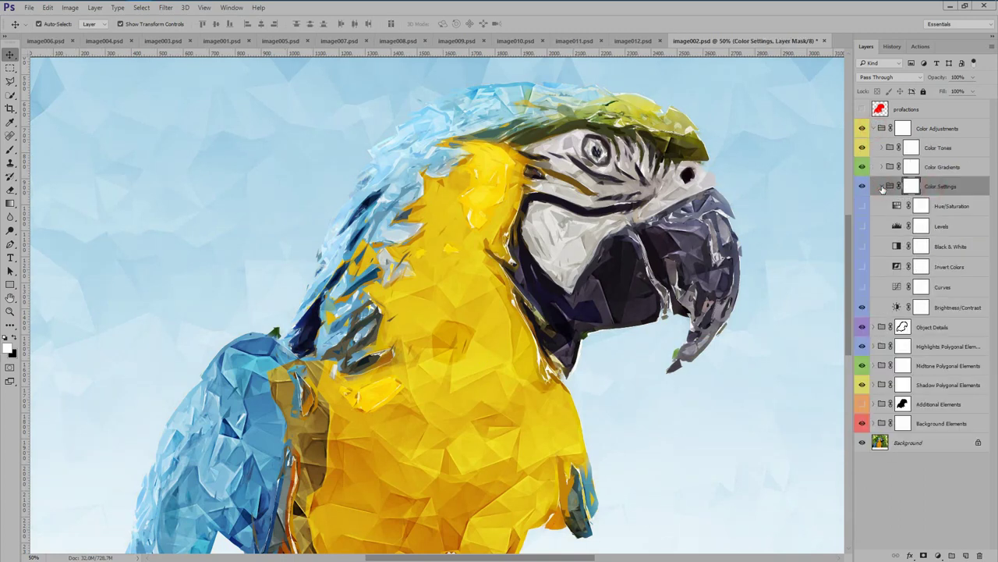
- Preview Curves, Black & White and Levels, leaving only Hue/Saturation turned on
left_click(863, 287)
left_click(862, 266)
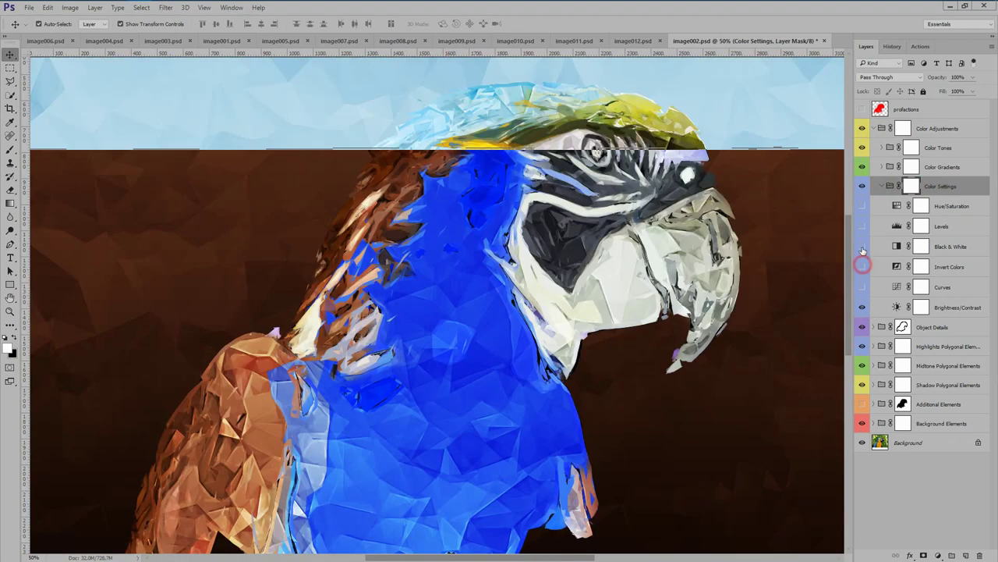
left_click(862, 266)
left_click(863, 247)
left_click(863, 247)
left_click(862, 226)
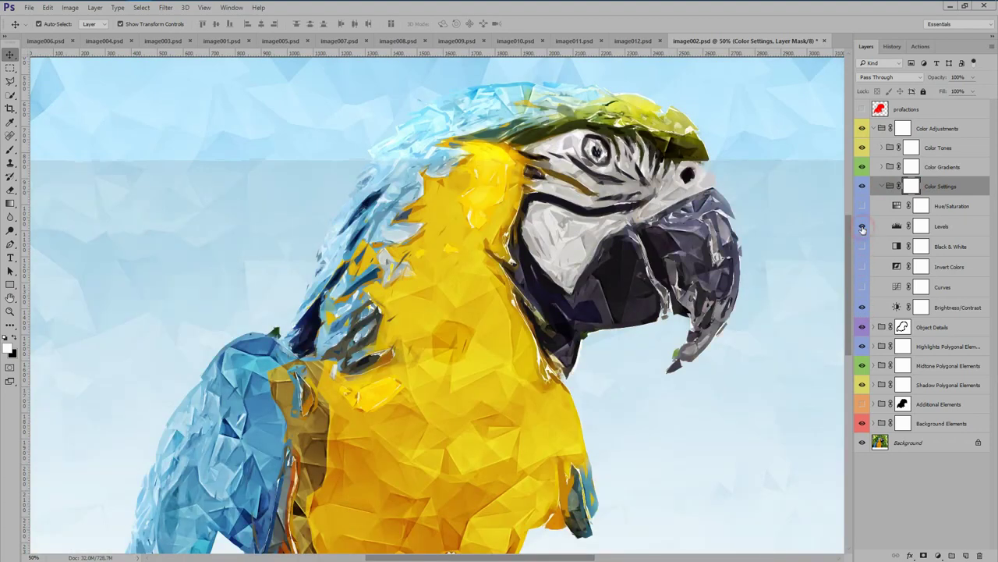
left_click(863, 227)
left_click(863, 206)
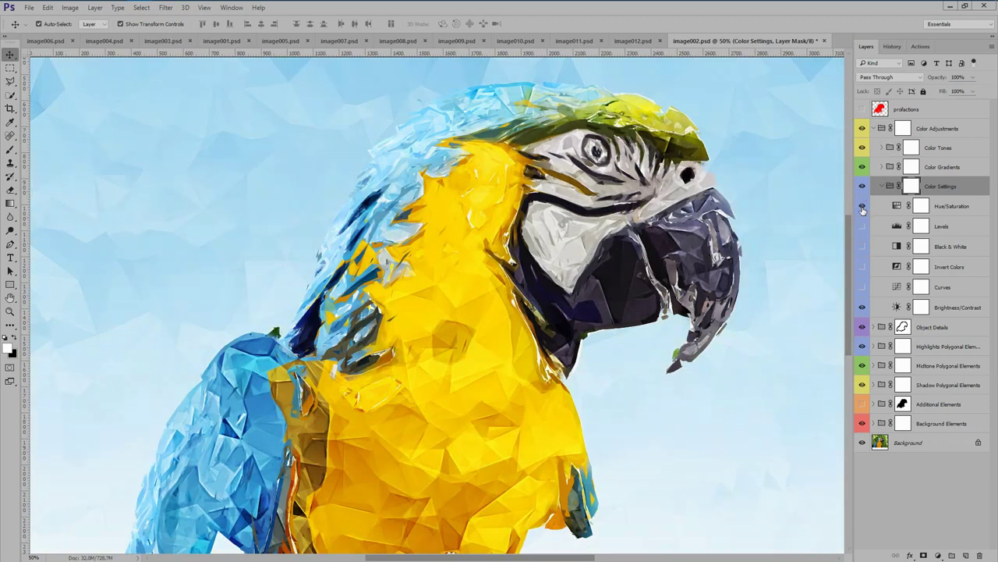
left_click(883, 186)
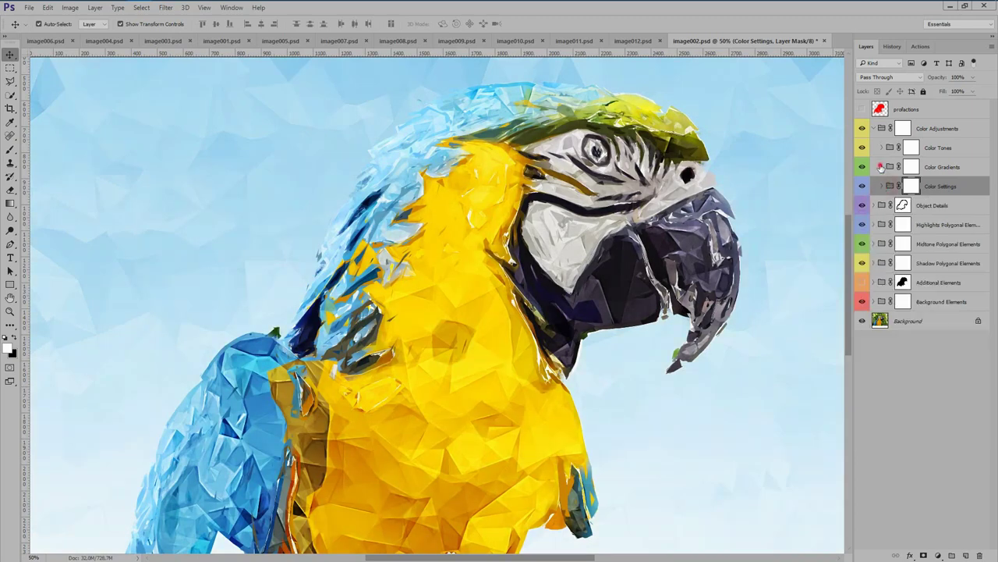
left_click(882, 167)
left_click(863, 187)
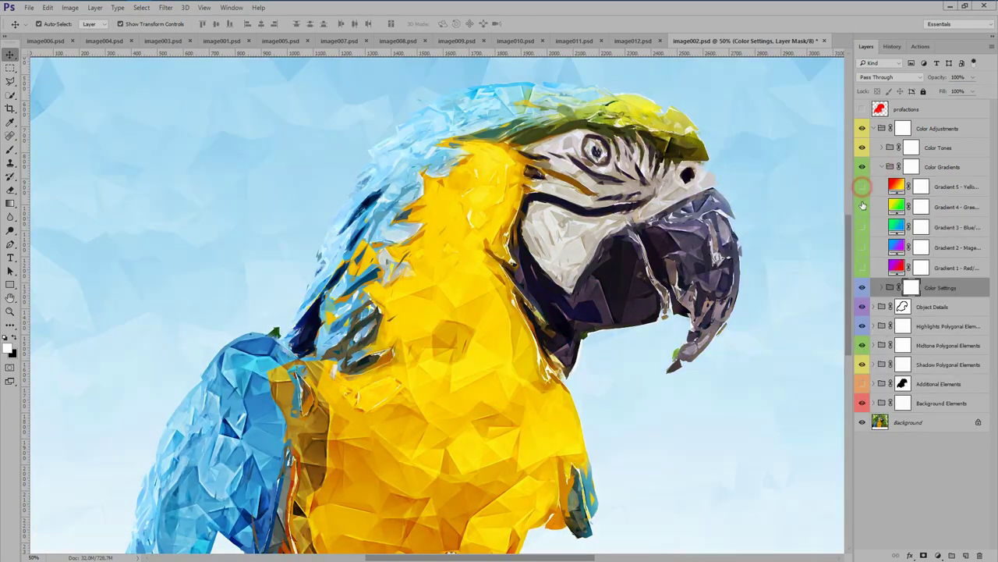
left_click(863, 207)
left_click(863, 226)
left_click(863, 226)
left_click(863, 248)
left_click(863, 247)
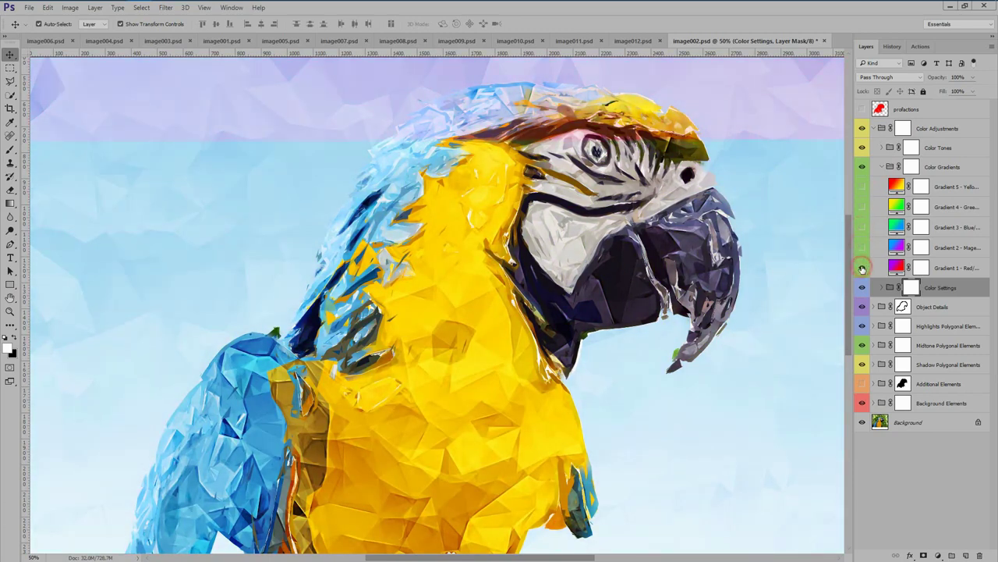
left_click(863, 268)
left_click(884, 166)
left_click(882, 147)
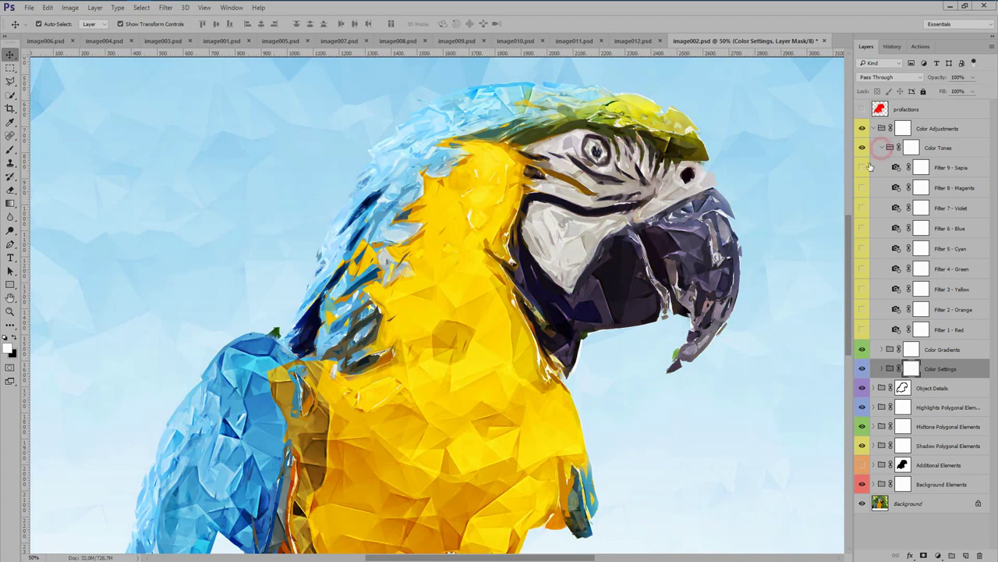
left_click(862, 167)
left_click(862, 188)
left_click(862, 208)
left_click(862, 228)
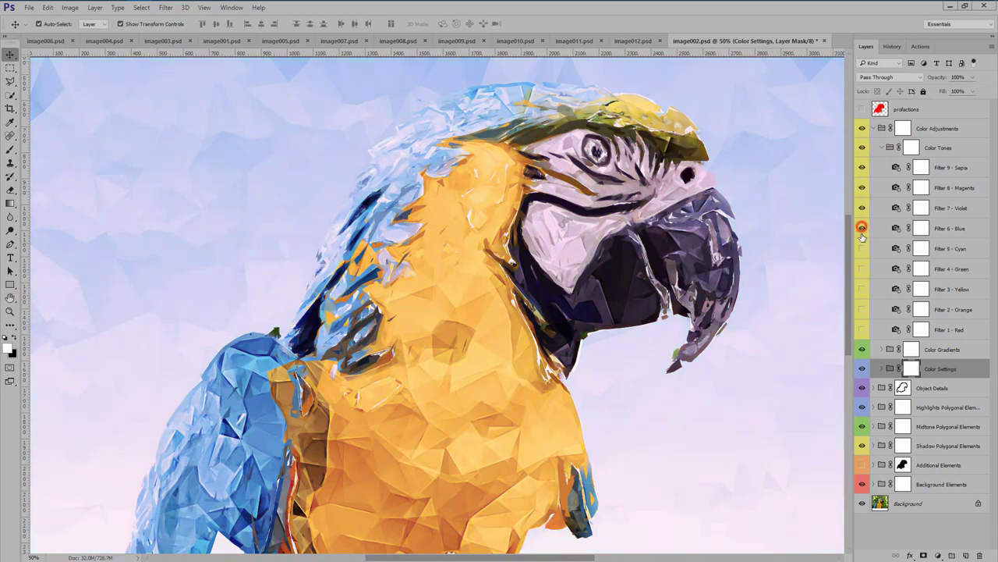
left_click(862, 248)
left_click(862, 268)
left_click(862, 289)
left_click(862, 309)
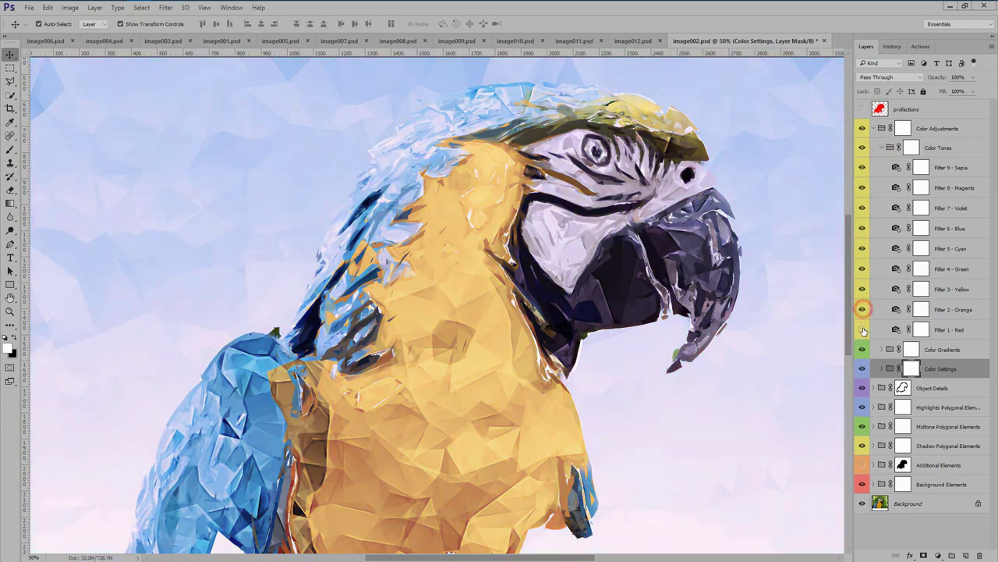
left_click(862, 329)
left_click(862, 167)
left_click(862, 188)
left_click(861, 207)
left_click(862, 228)
left_click(862, 248)
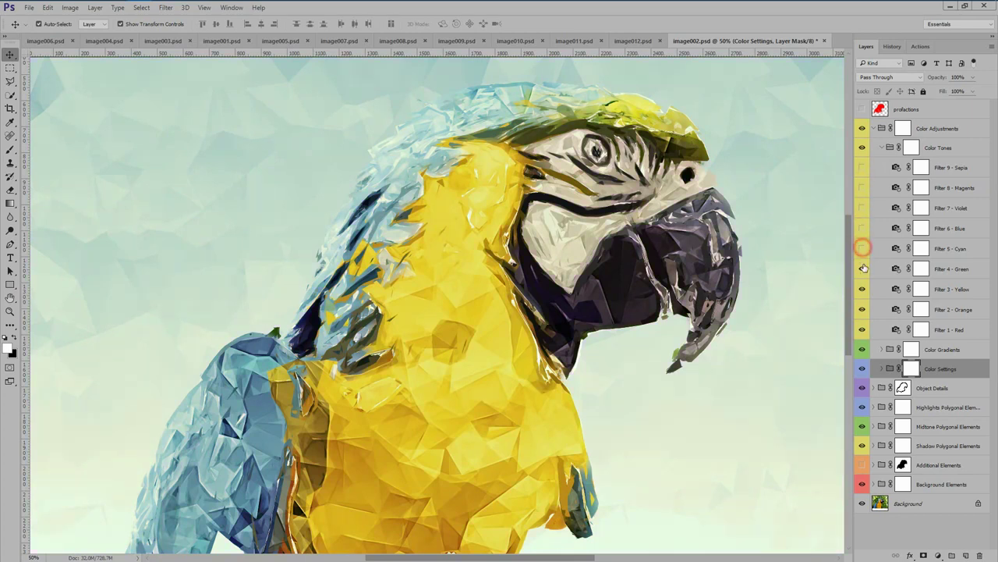
left_click(862, 268)
left_click(862, 289)
left_click(862, 309)
left_click(862, 329)
left_click(881, 148)
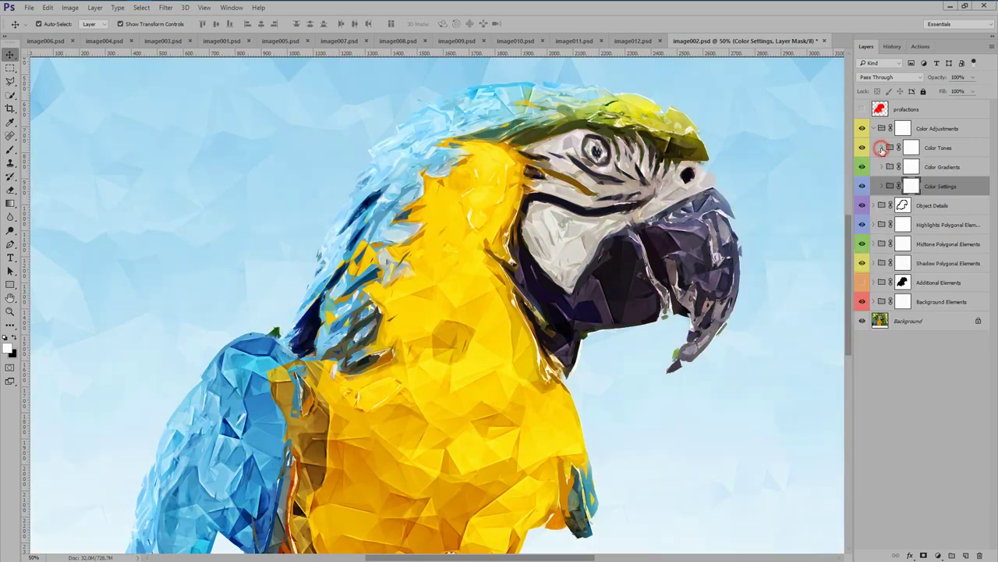
- Show the Additional Elements shards and zoom out to view the whole macaw artwork
left_click(862, 283)
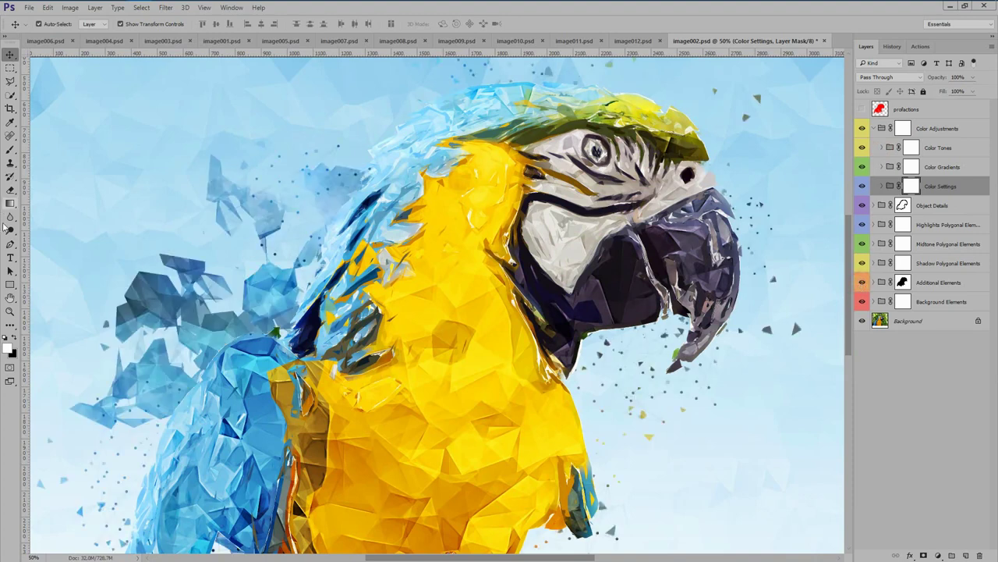
left_click(11, 311)
left_click(429, 318, "alt")
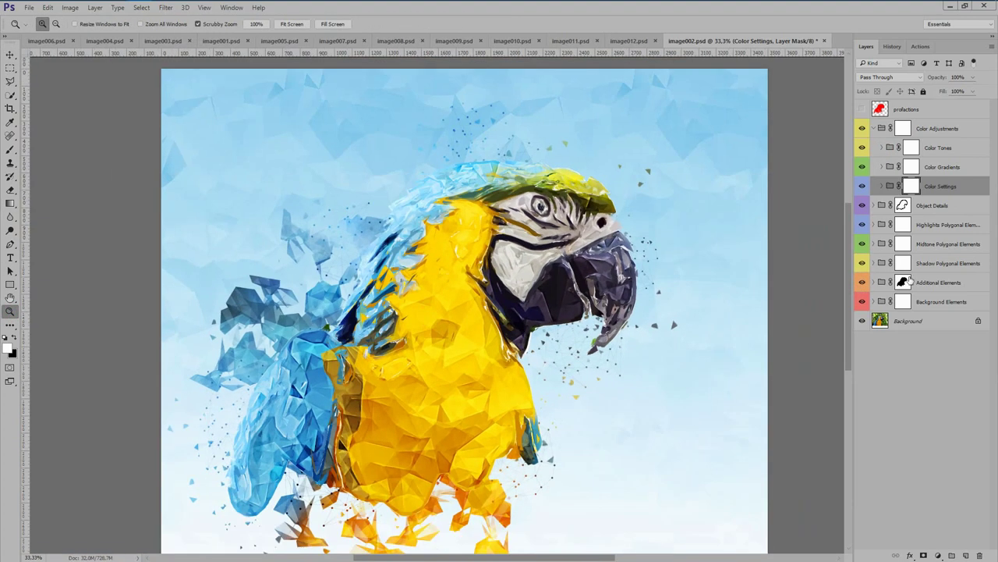
left_click_drag(529, 337, 563, 288)
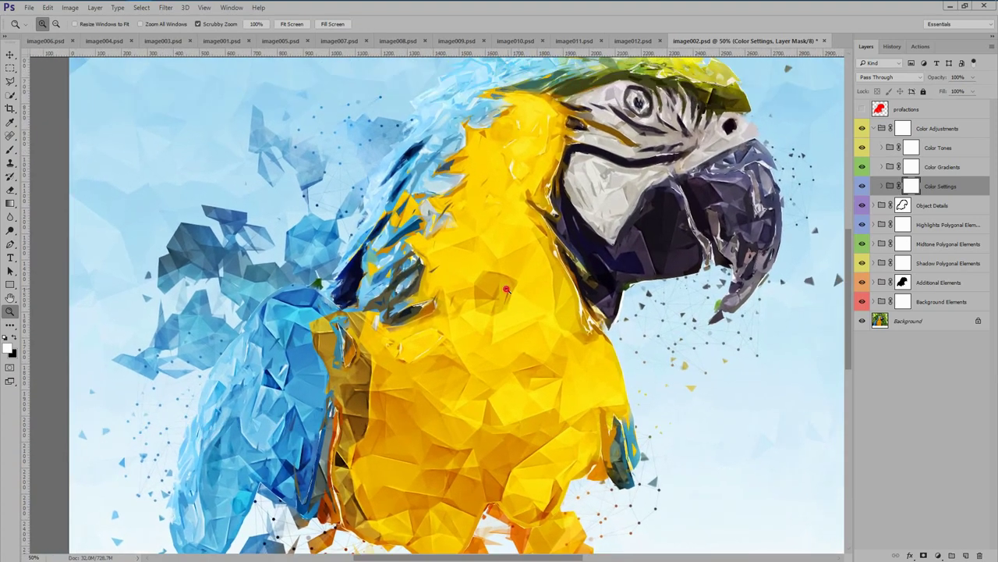
mouse_move(509, 270)
left_mouse_down()
mouse_move(474, 281)
mouse_move(479, 298)
mouse_move(395, 294)
left_mouse_up()
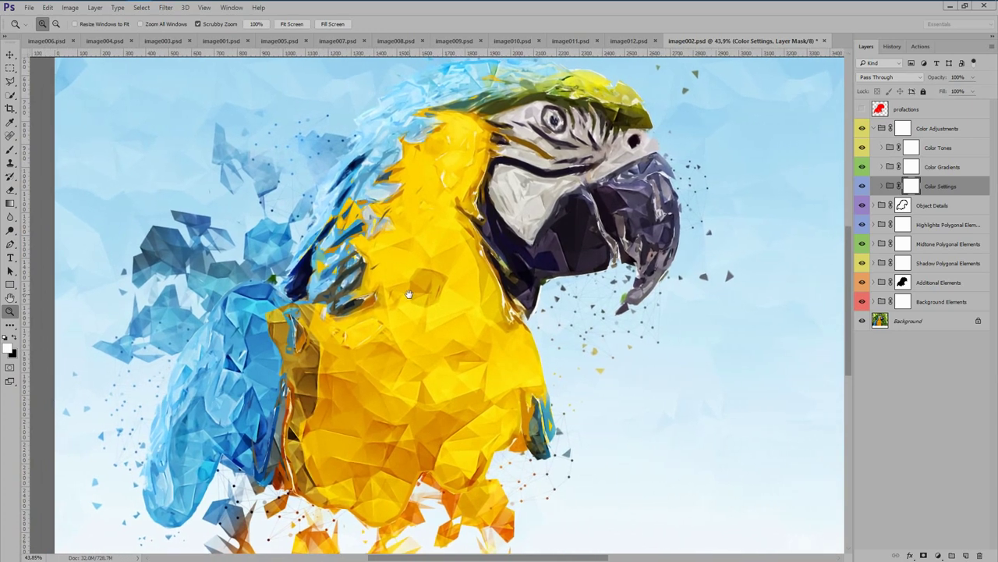